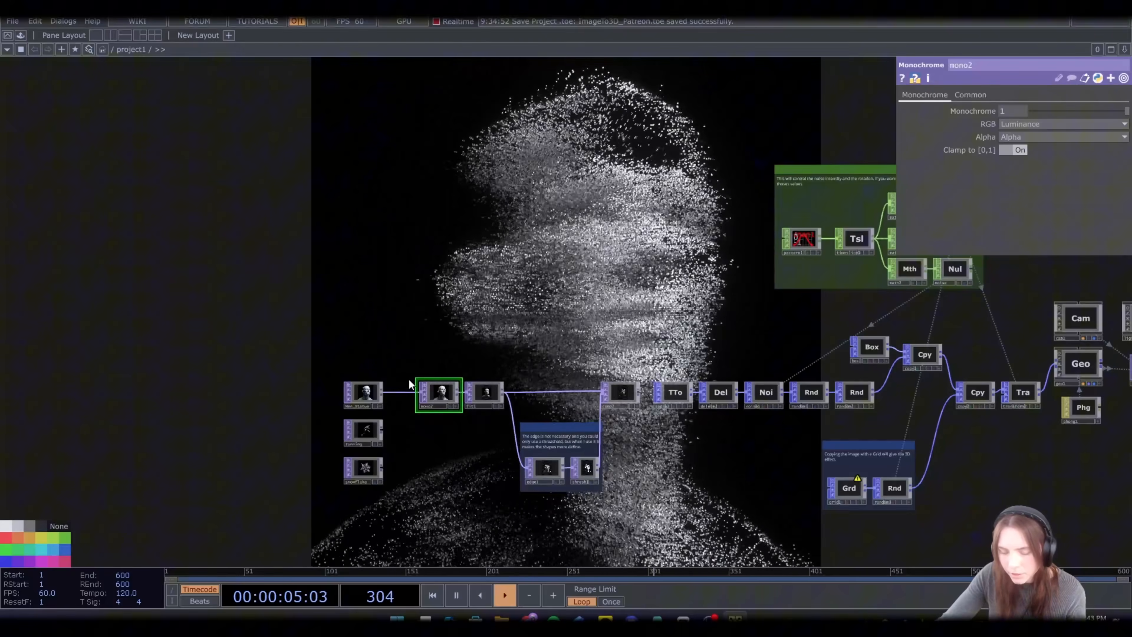
Connect the running image to mono2 to preview it, and replace that input with the snowflake image
drag(739, 433, 517, 415)
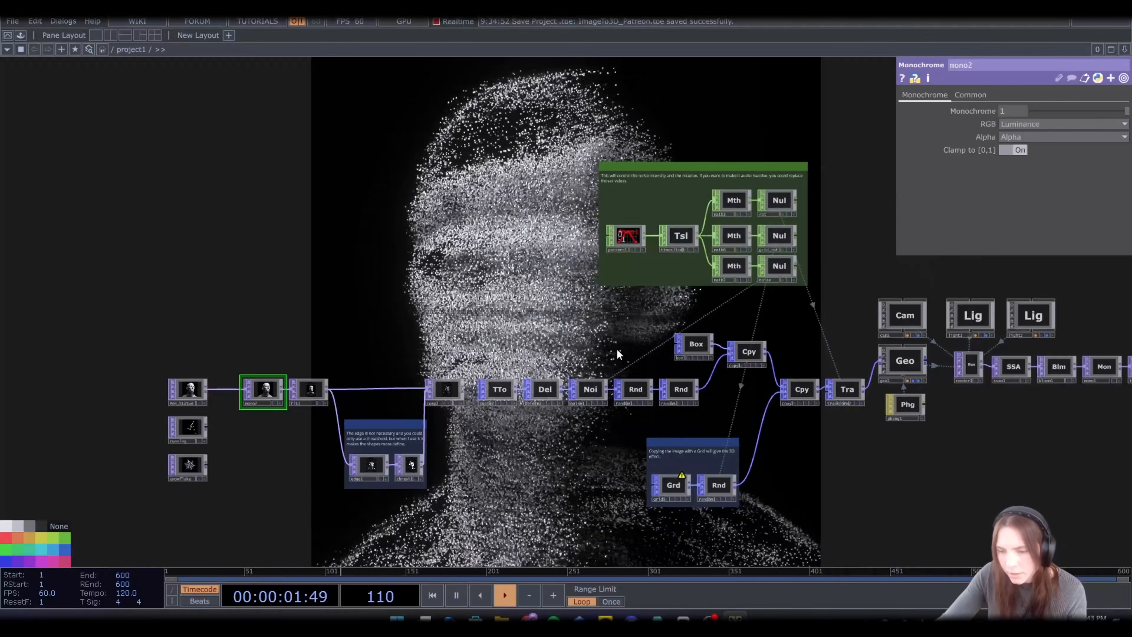
drag(582, 346, 540, 339)
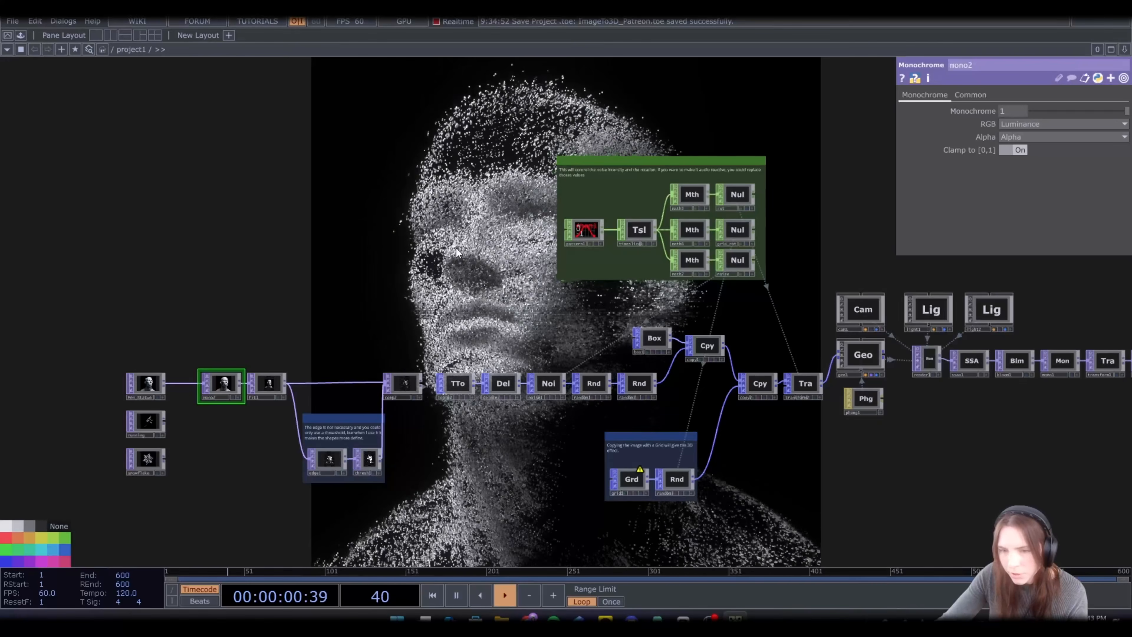
scroll(404, 426, up, 3)
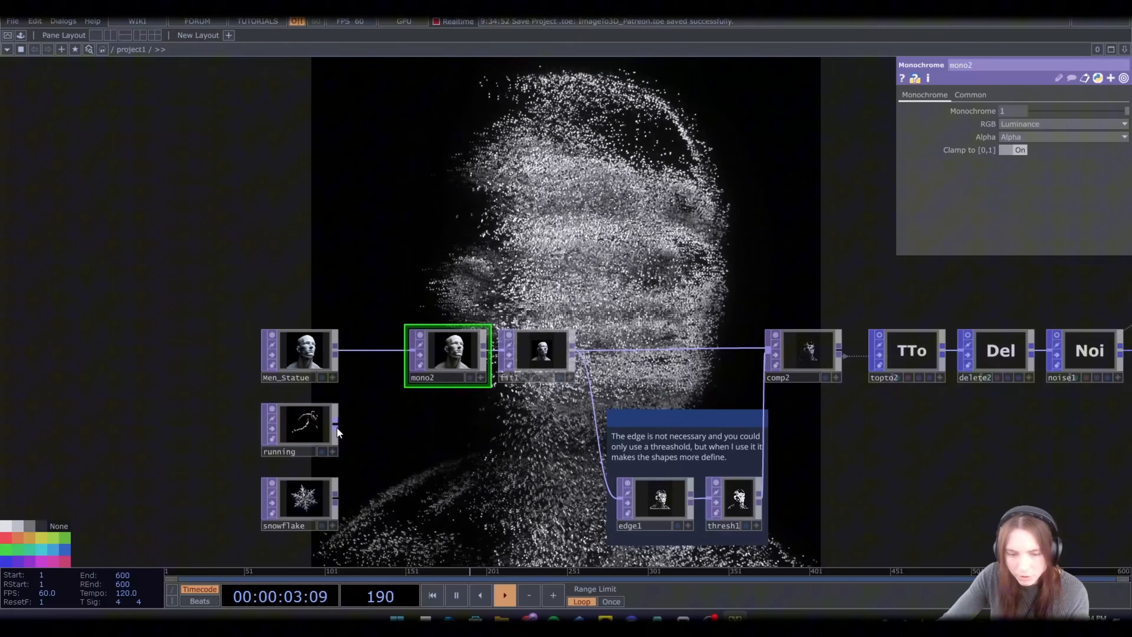
drag(336, 427, 413, 351)
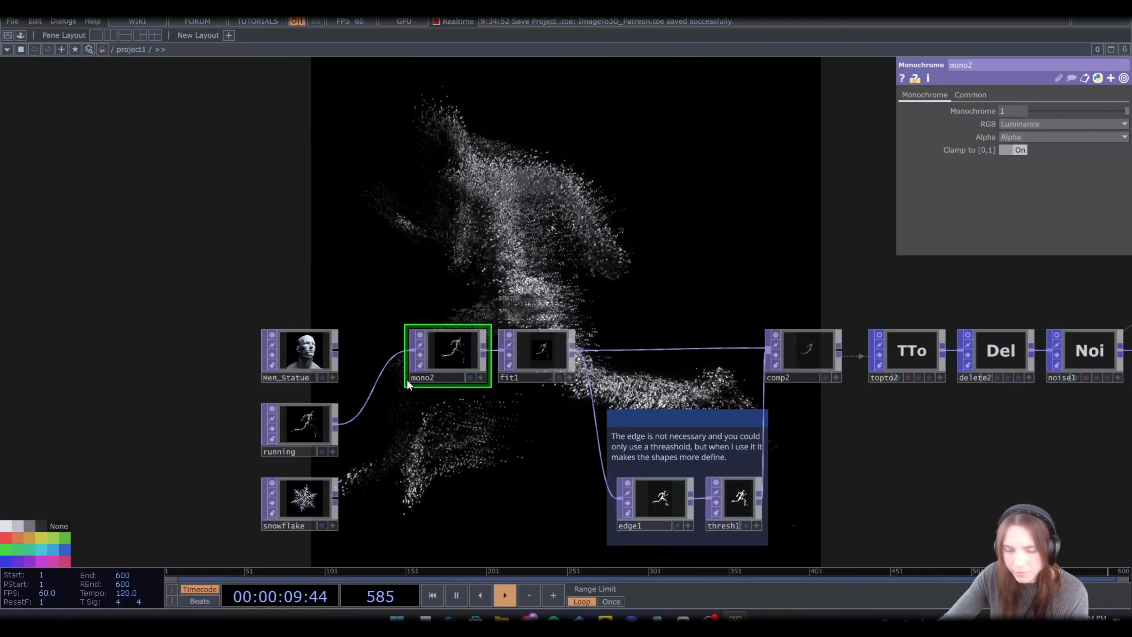
drag(334, 502, 407, 379)
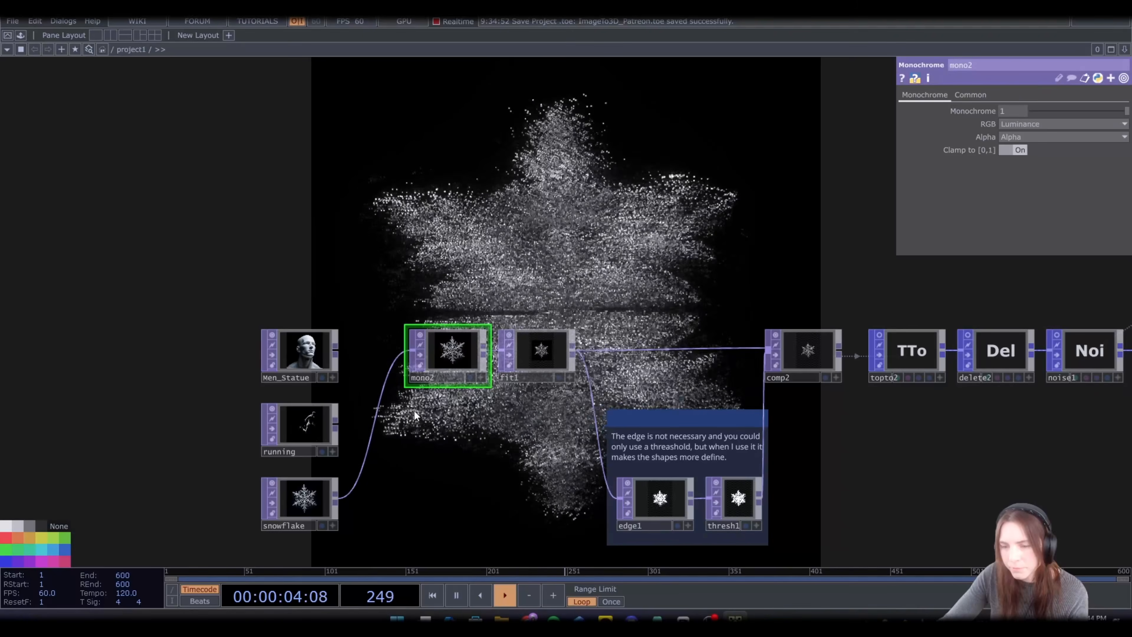
scroll(778, 406, down, 4)
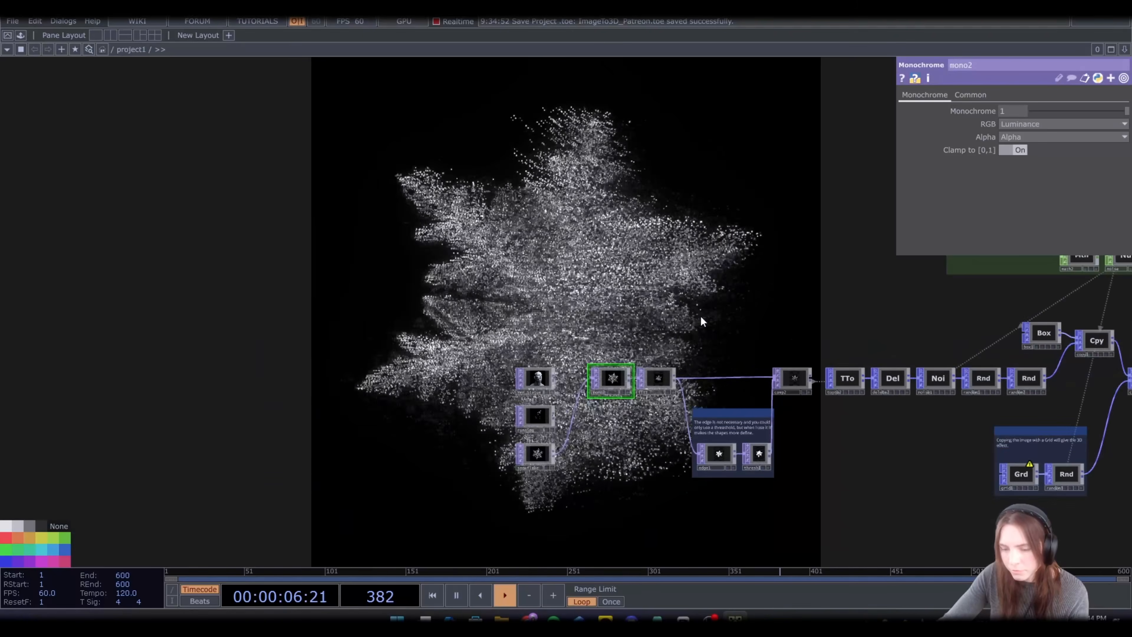
drag(630, 338, 418, 341)
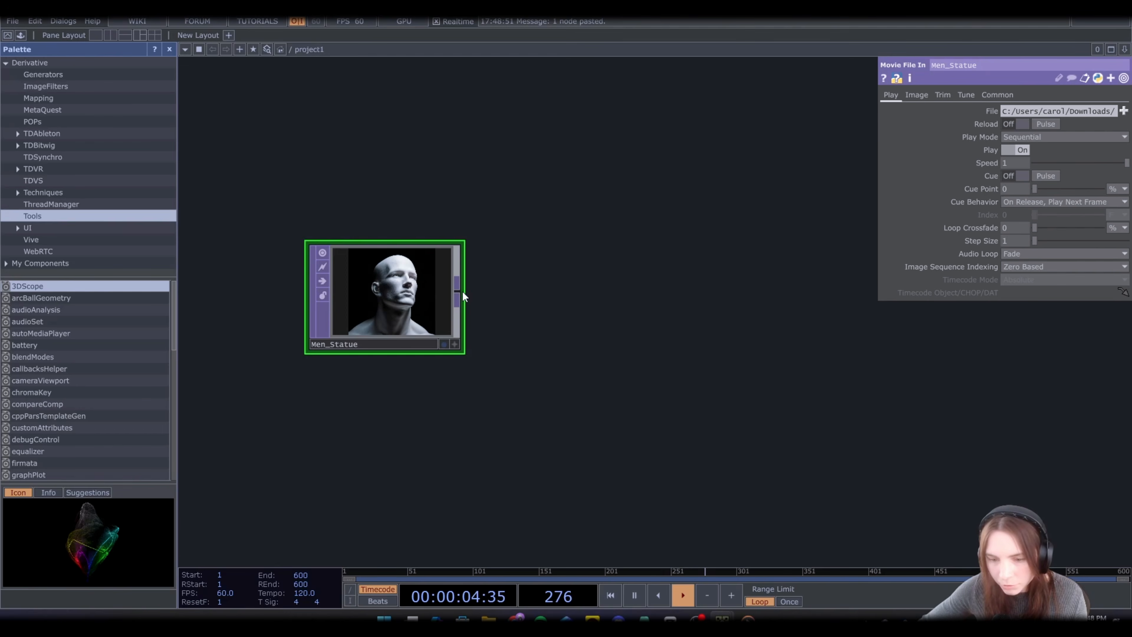
Add a Fit TOP connected to Men_Statue and inspect the info of both nodes
click(457, 291)
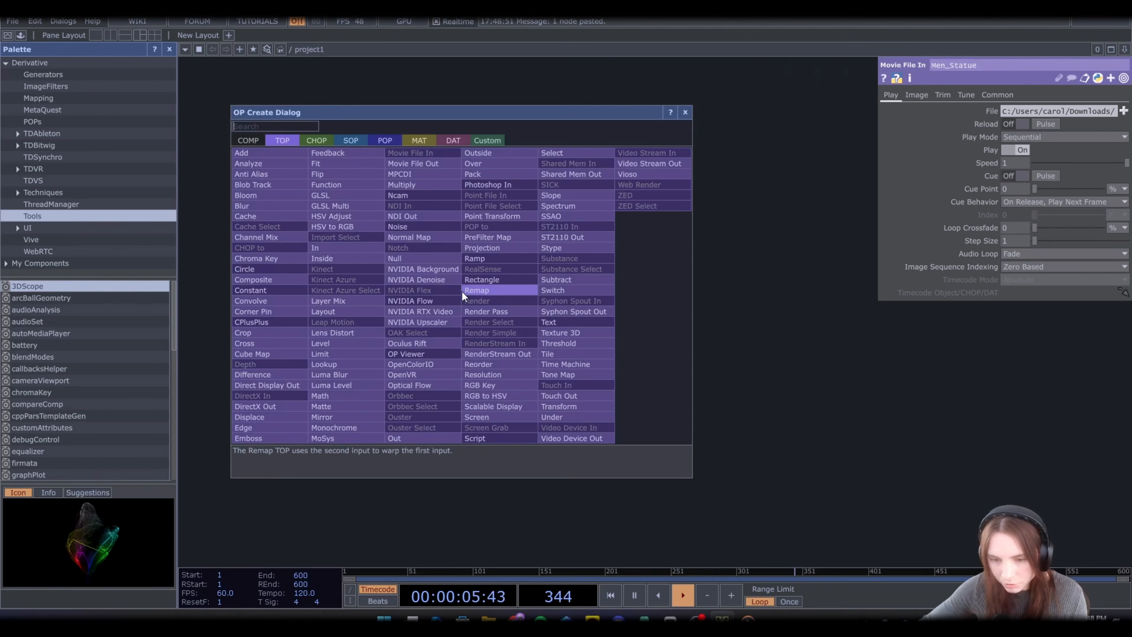
click(462, 292)
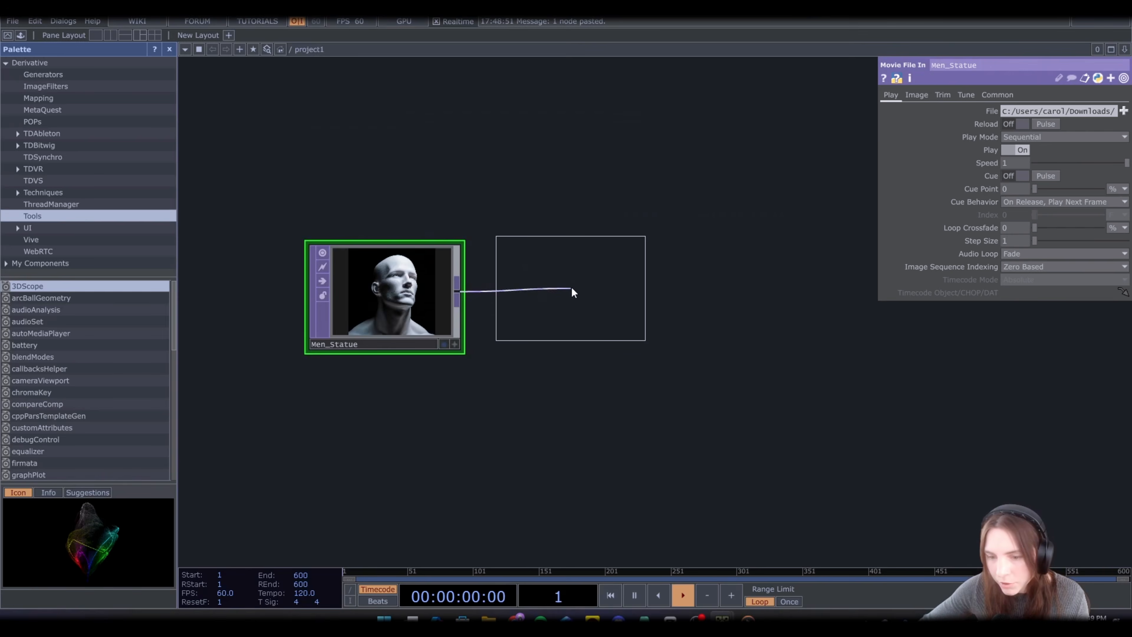
click(559, 295)
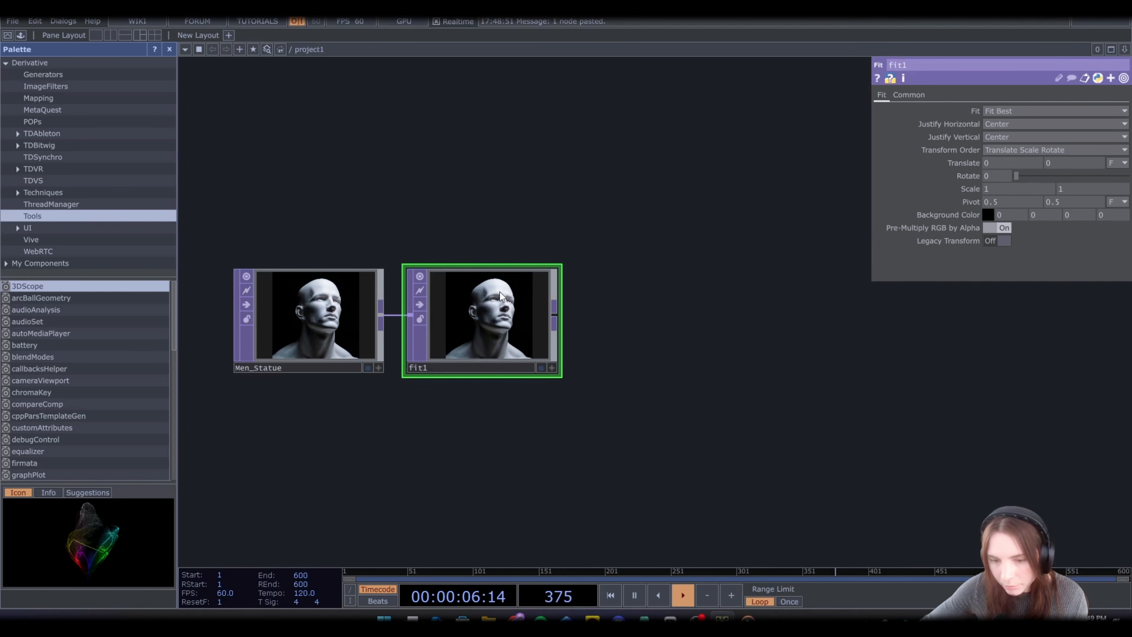
scroll(469, 303, up, 2)
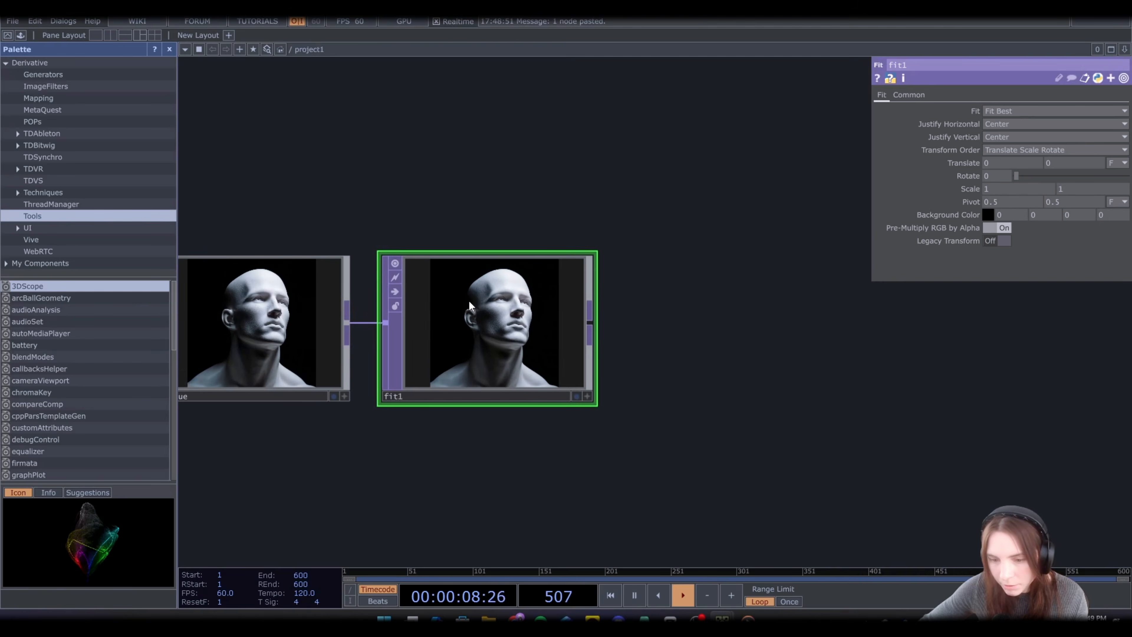
middle_click(470, 304)
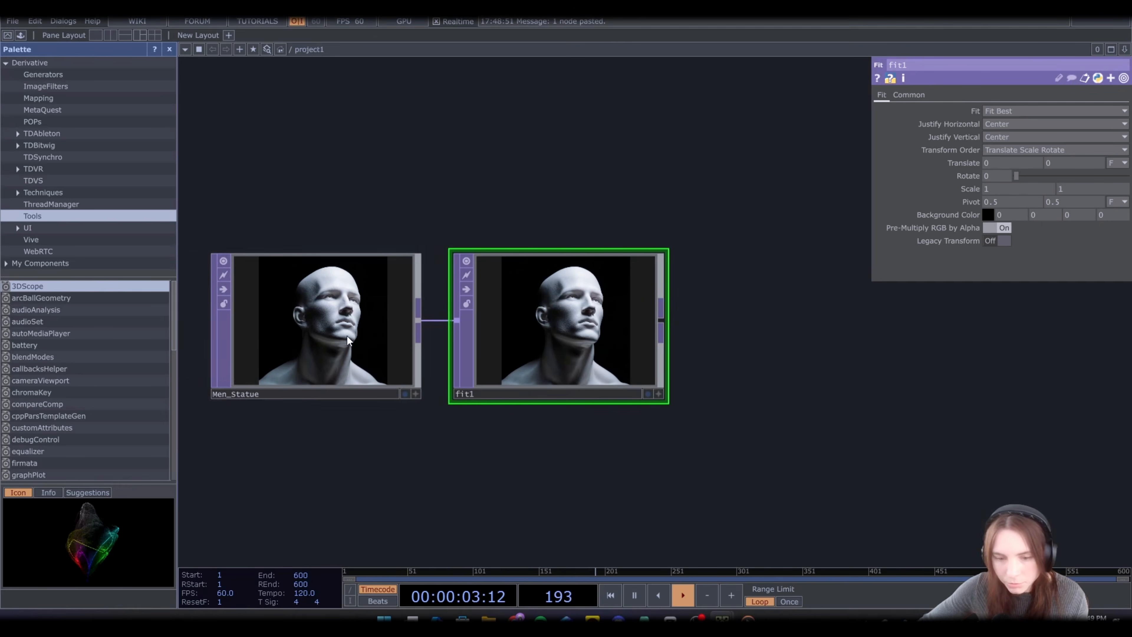
middle_click(347, 336)
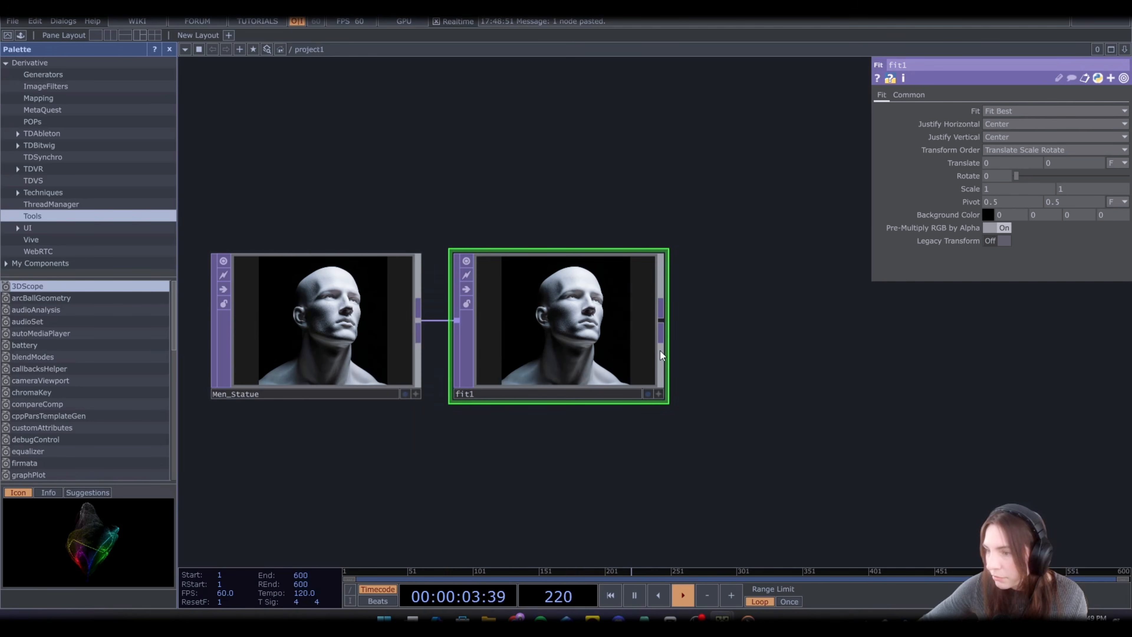
Set fit1's output resolution to 400 x 300 and its scale to 0.5 in both directions
click(906, 92)
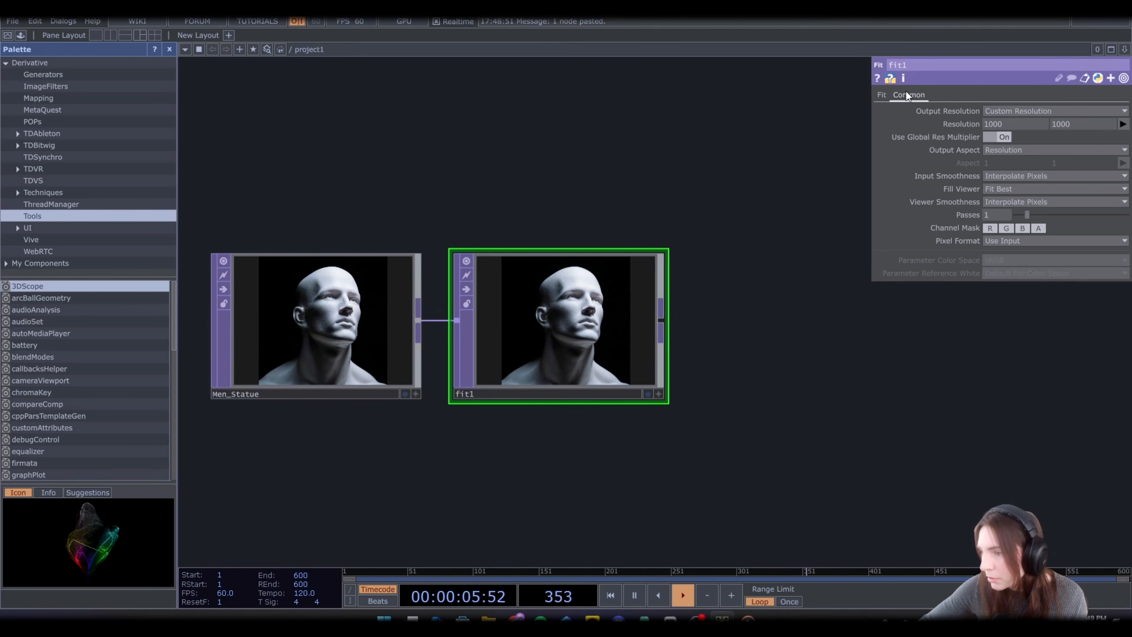
click(1122, 124)
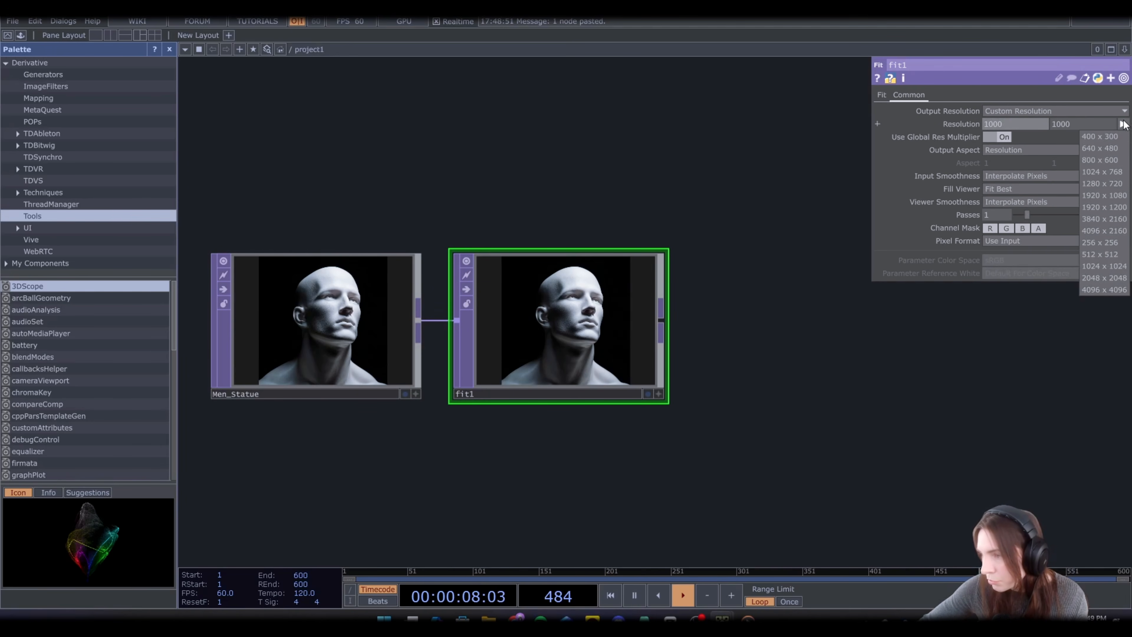
click(1105, 138)
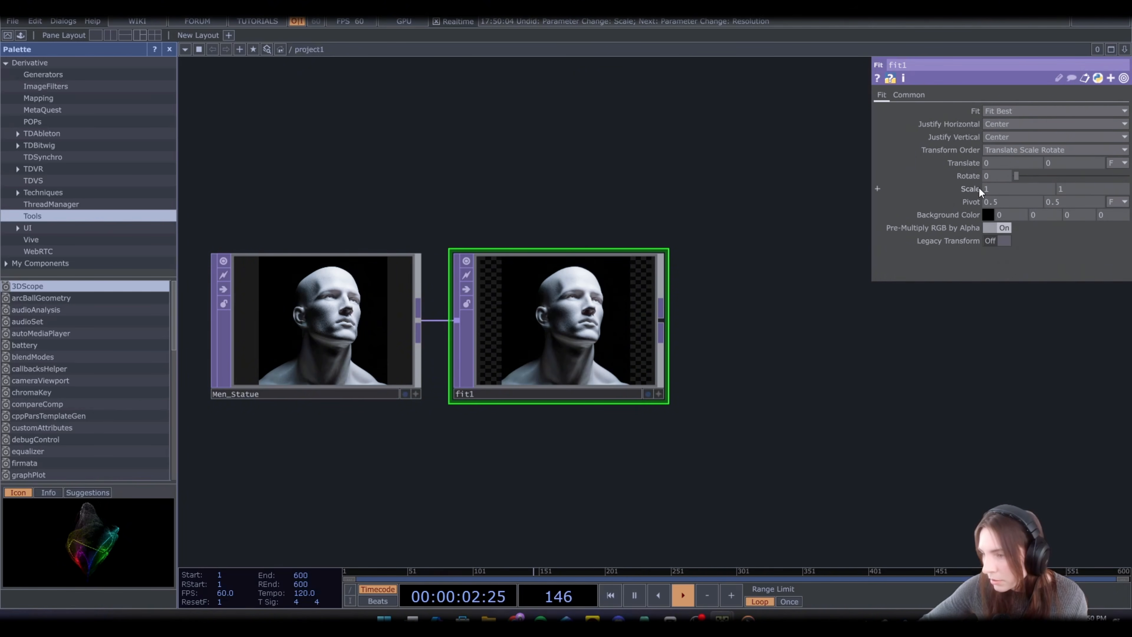
middle_drag(979, 189, 965, 167)
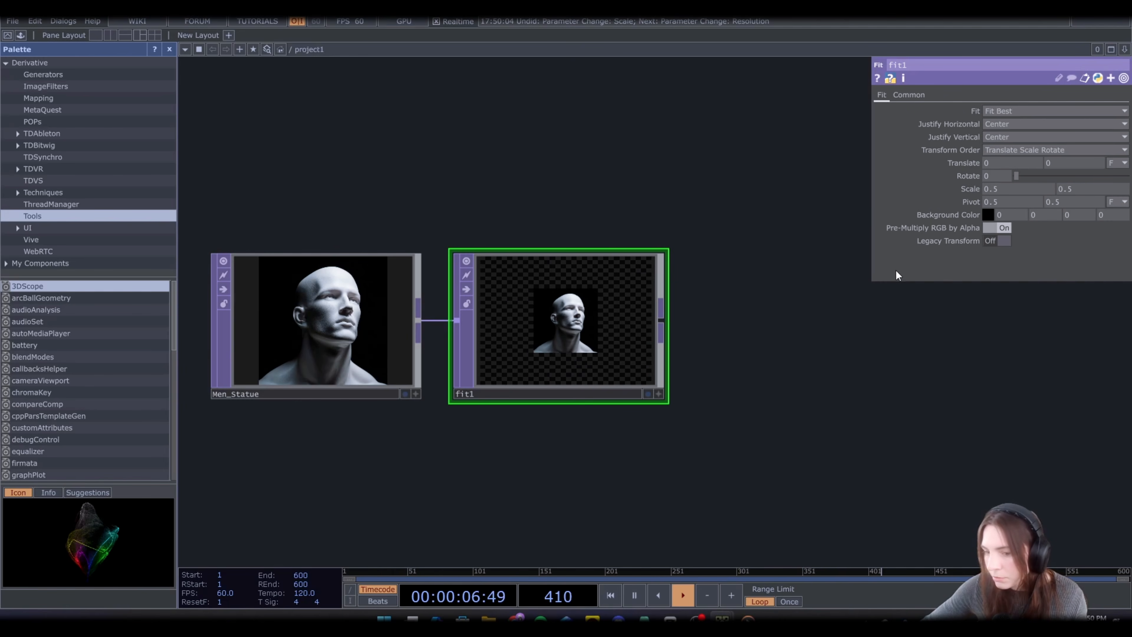
Add an Edge TOP fed by fit1 and a Threshold TOP fed by the edge node
scroll(802, 303, down, 1)
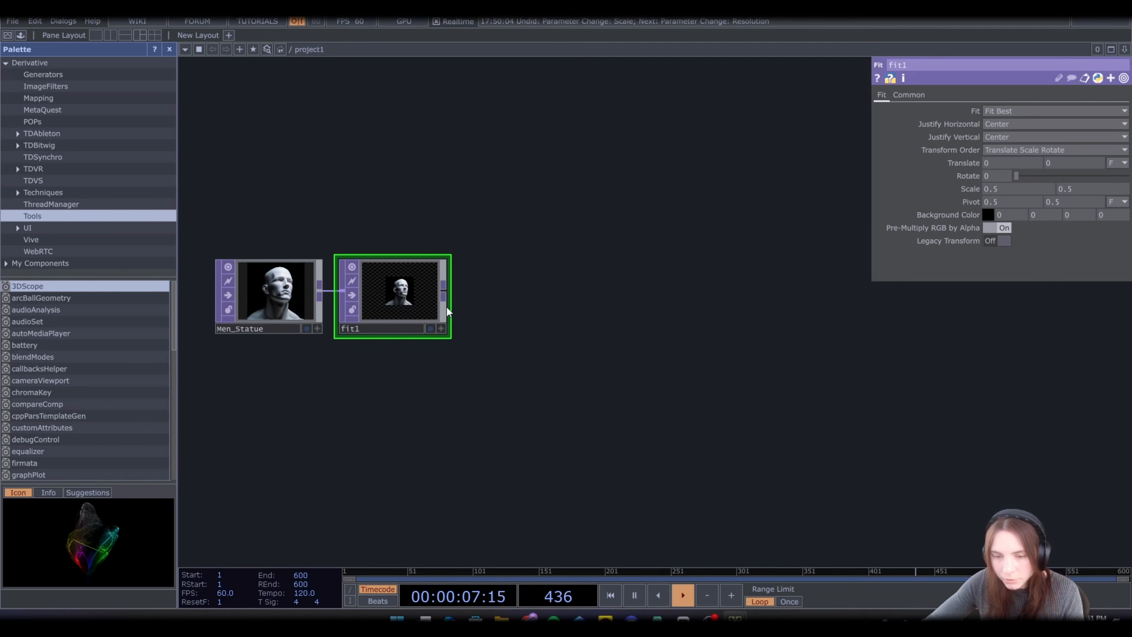
right_click(445, 291)
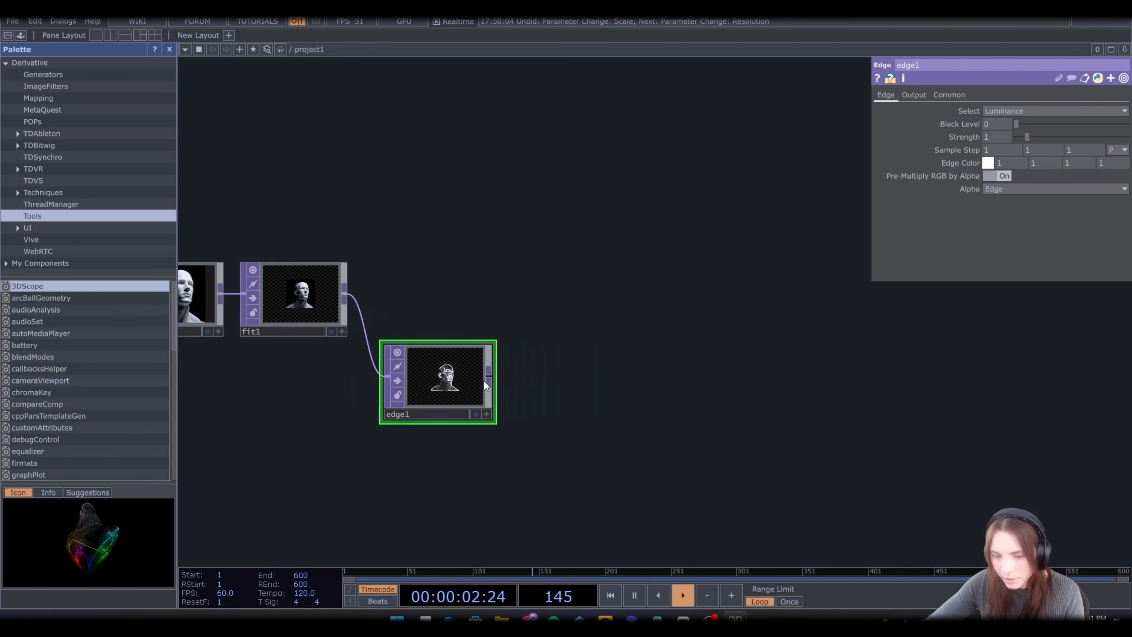
right_click(488, 378)
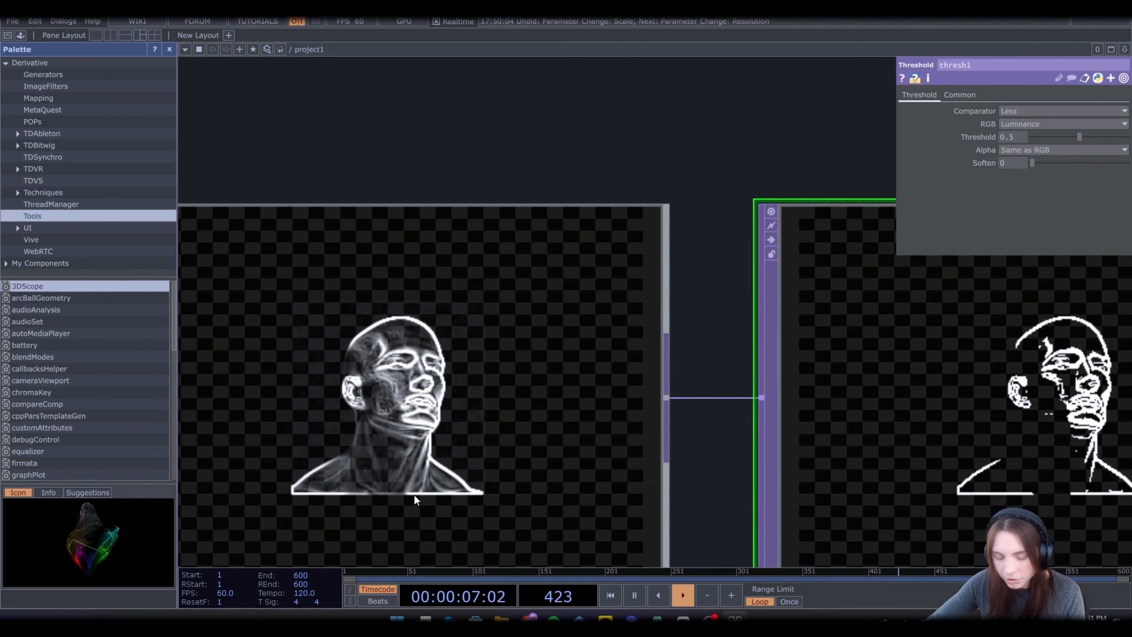
Bypass edge1 temporarily to compare the thresholded image with and without edges, trying thresh1's threshold at 0.155 and 0.373
scroll(421, 378, down, 7)
drag(506, 292, 668, 369)
scroll(369, 343, up, 7)
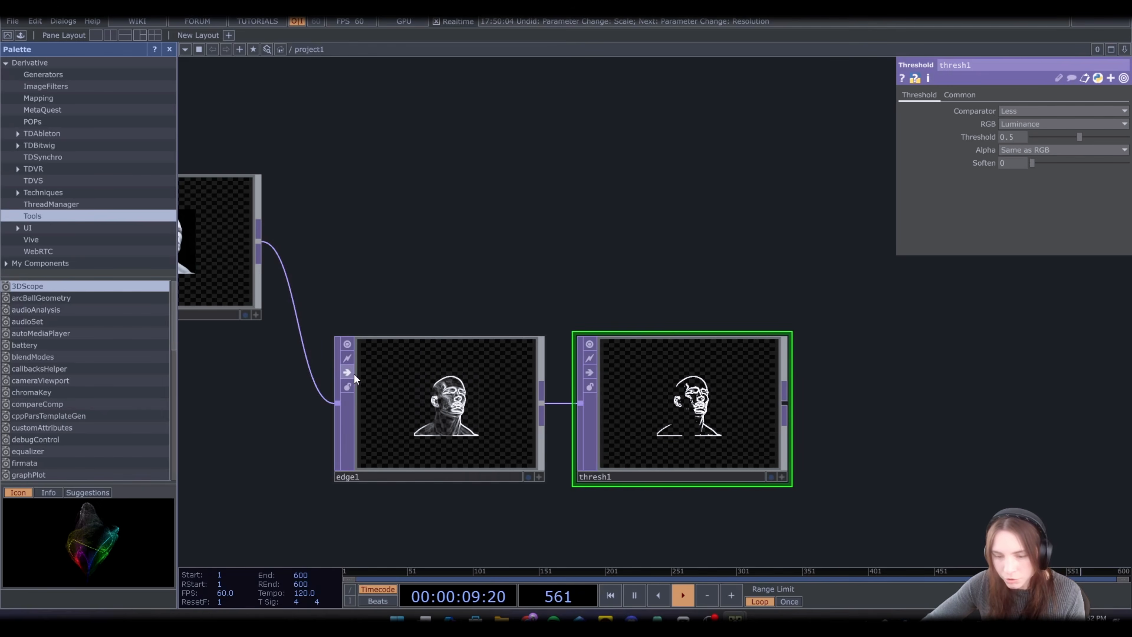
click(347, 372)
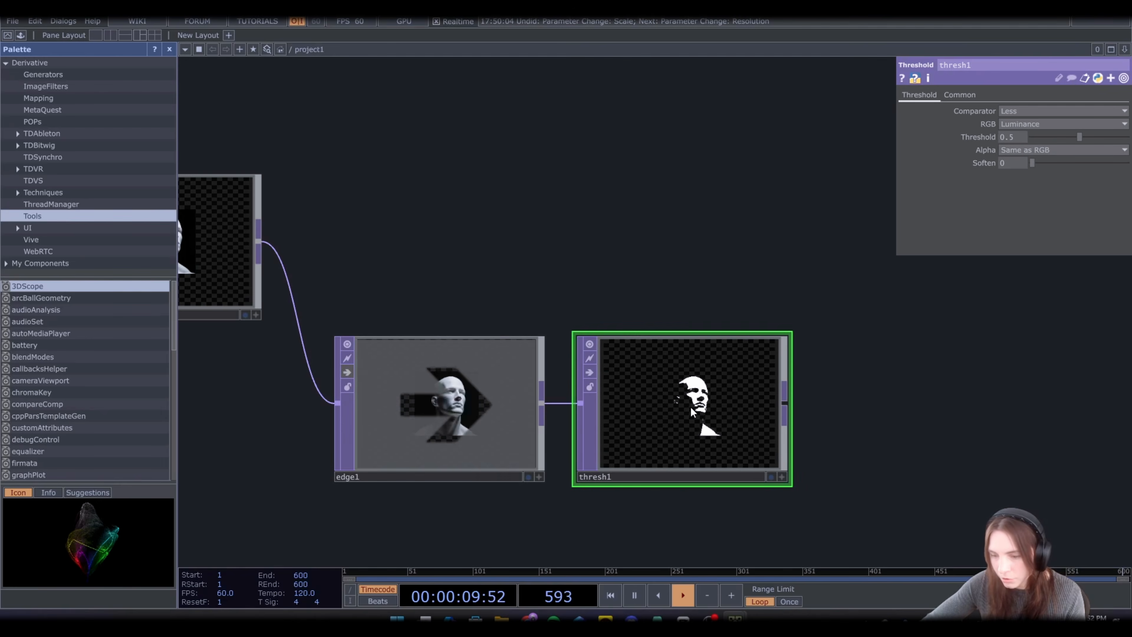
drag(1079, 137, 1046, 139)
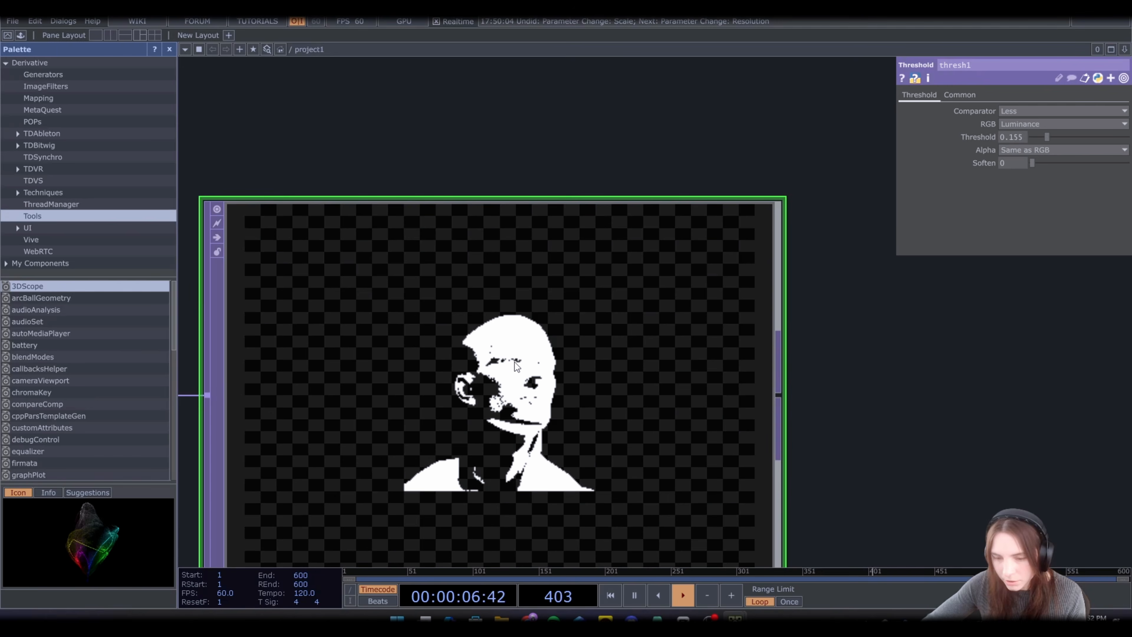
drag(1049, 151, 1068, 147)
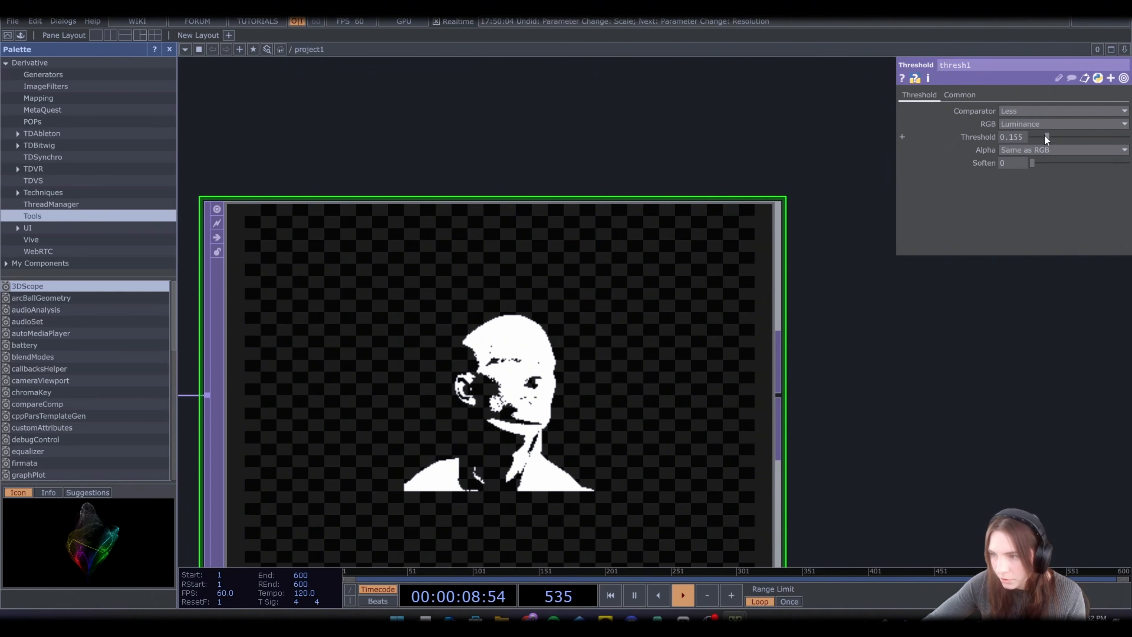
scroll(801, 182, down, 6)
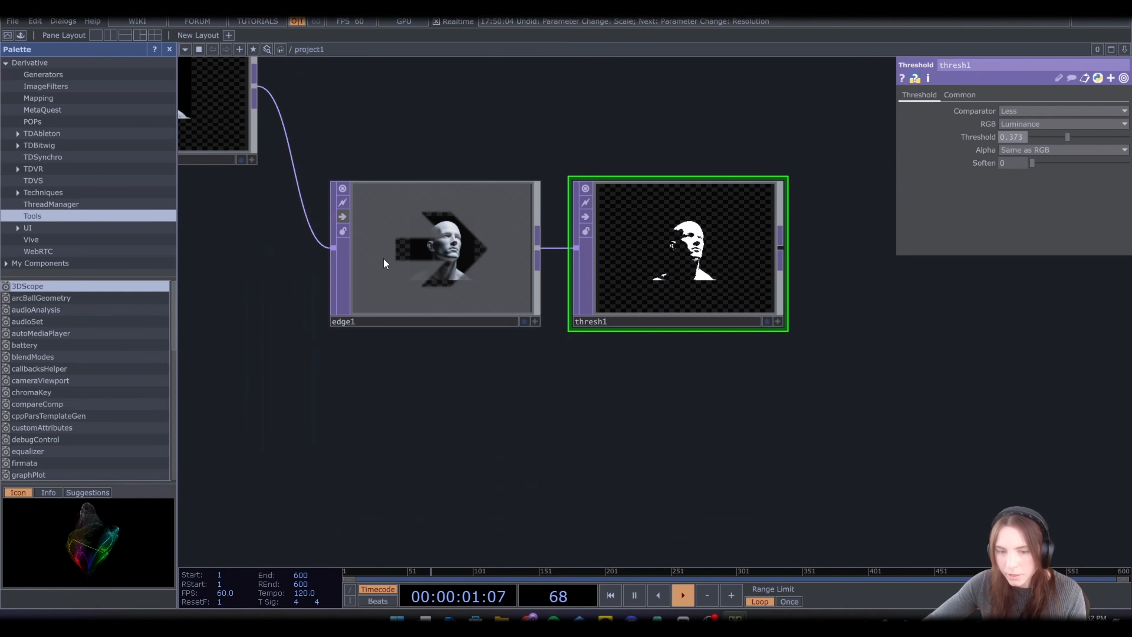
scroll(417, 222, up, 3)
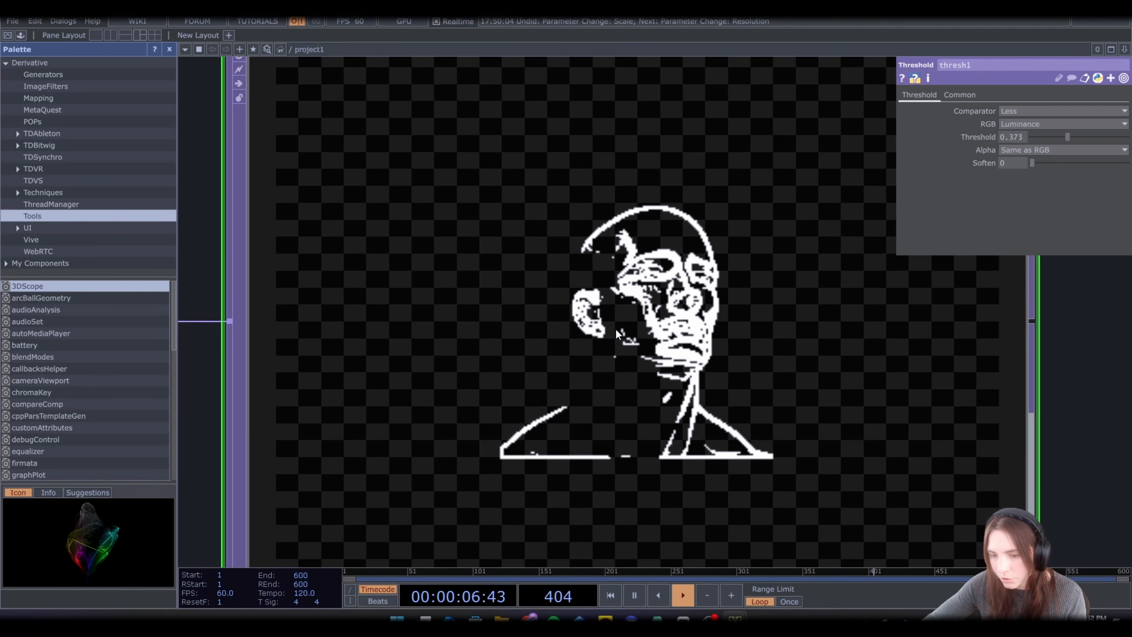
Set edge1's strength to 10 and raise its black level
scroll(597, 310, down, 3)
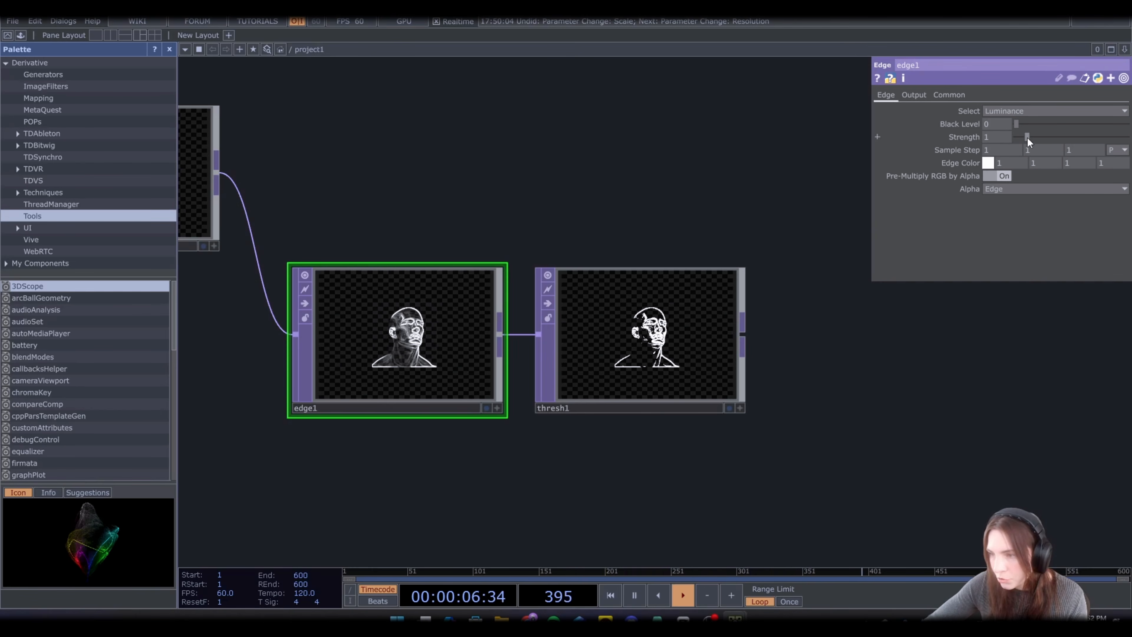
drag(1028, 140, 1129, 150)
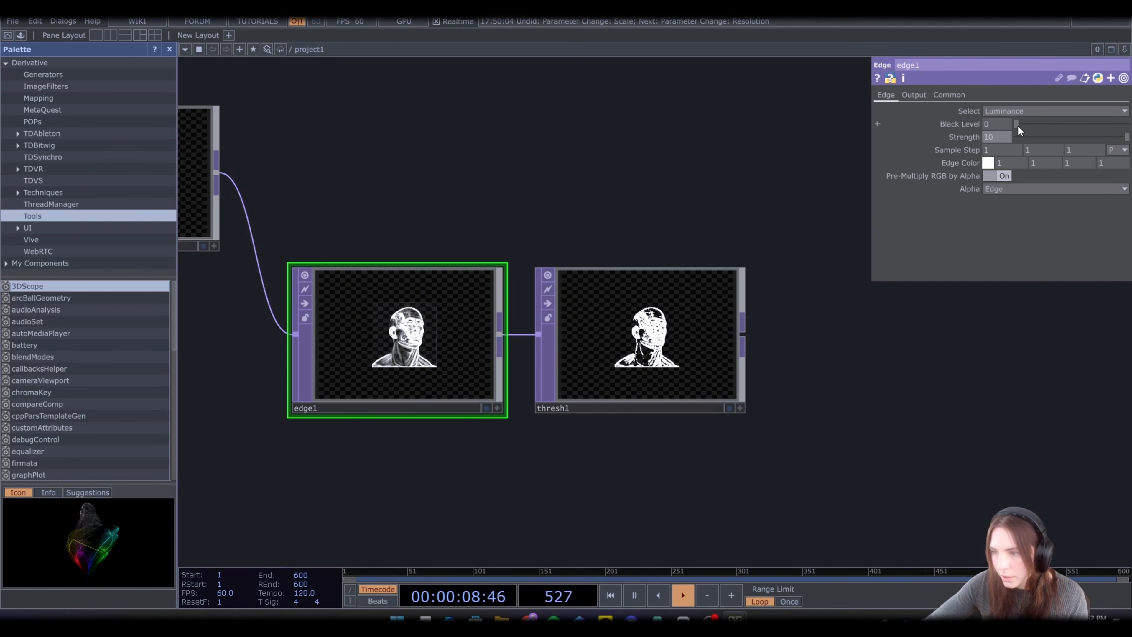
drag(1020, 126, 1074, 116)
Set thresh1's threshold to 0.2 and inspect the resulting outline up close
click(689, 357)
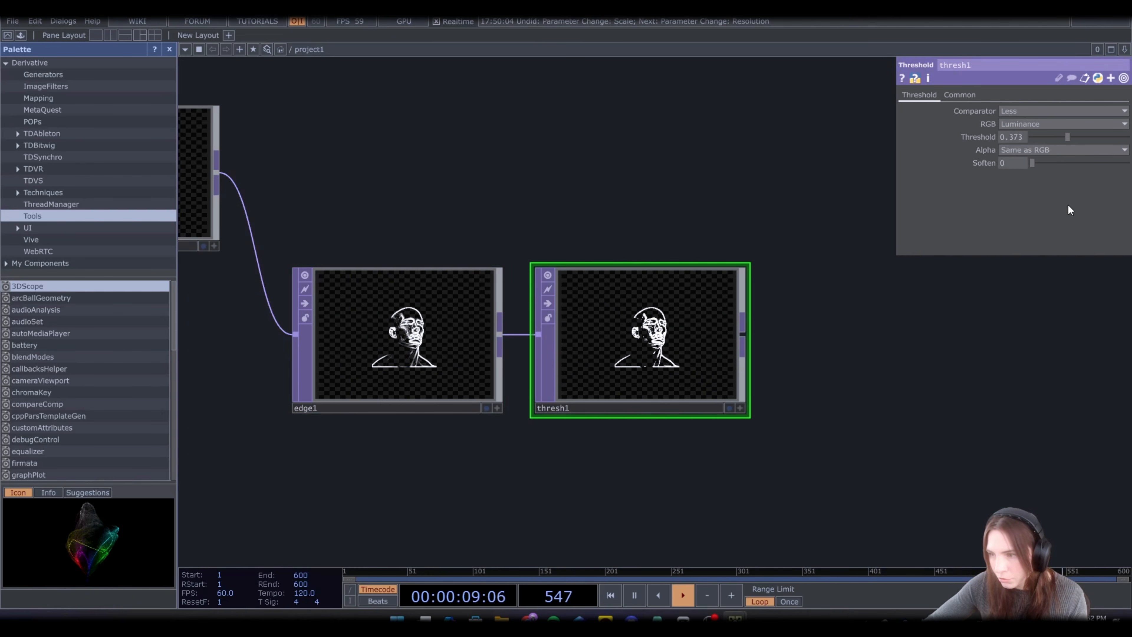
drag(1063, 135, 1049, 138)
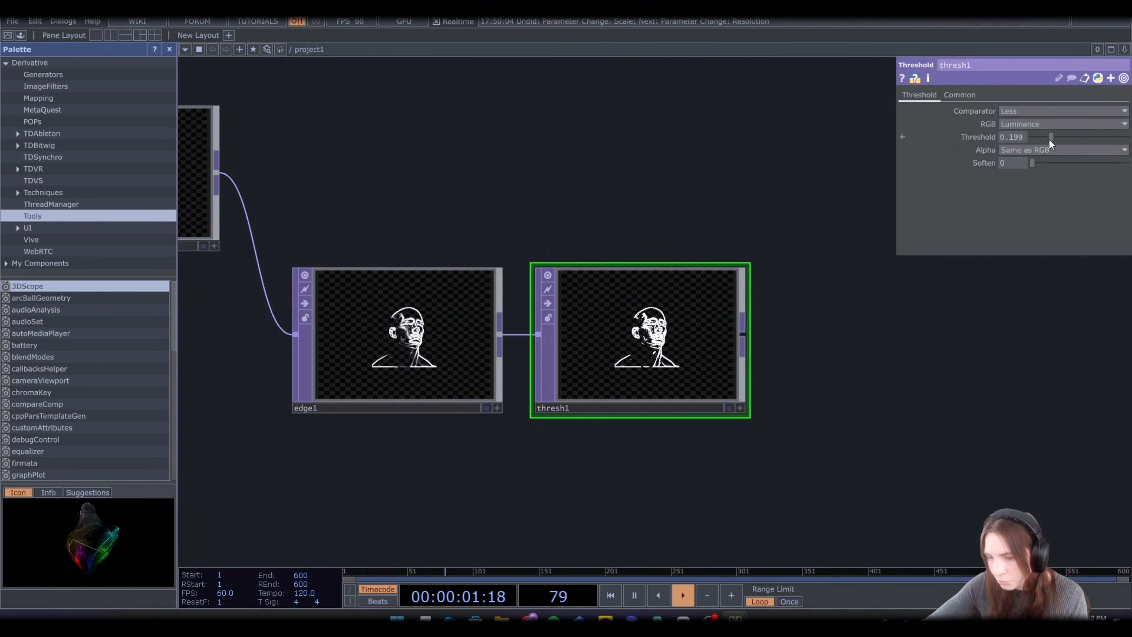
drag(1058, 142, 1024, 142)
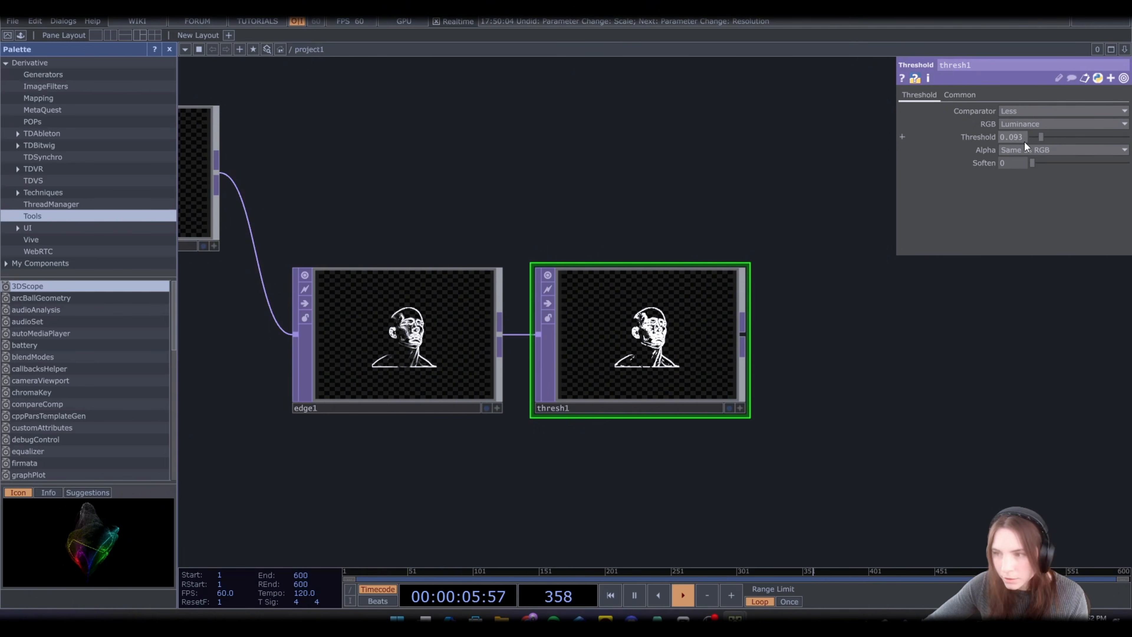
click(1050, 138)
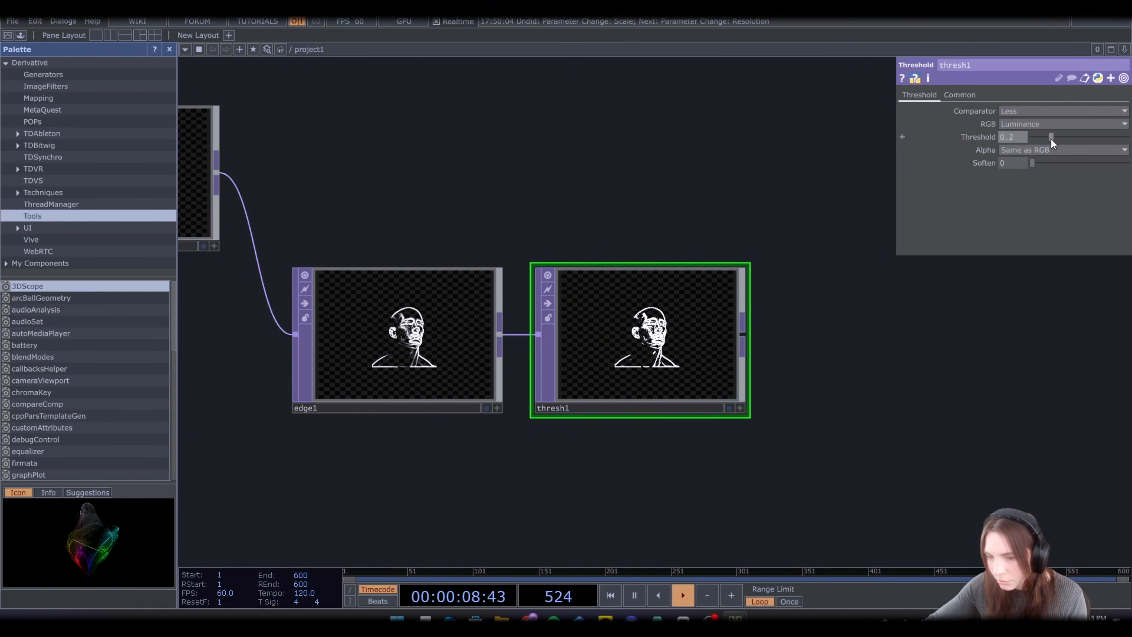
scroll(632, 303, up, 6)
scroll(624, 277, down, 5)
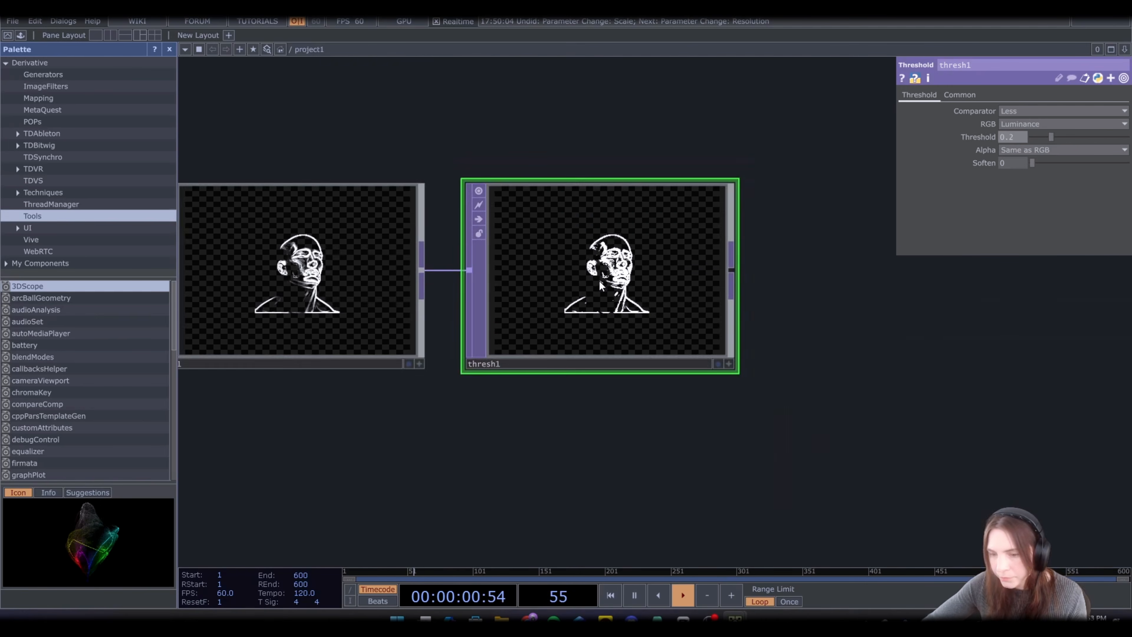
Add a Composite TOP to the network, placed beyond and above thresh1
scroll(600, 285, down, 3)
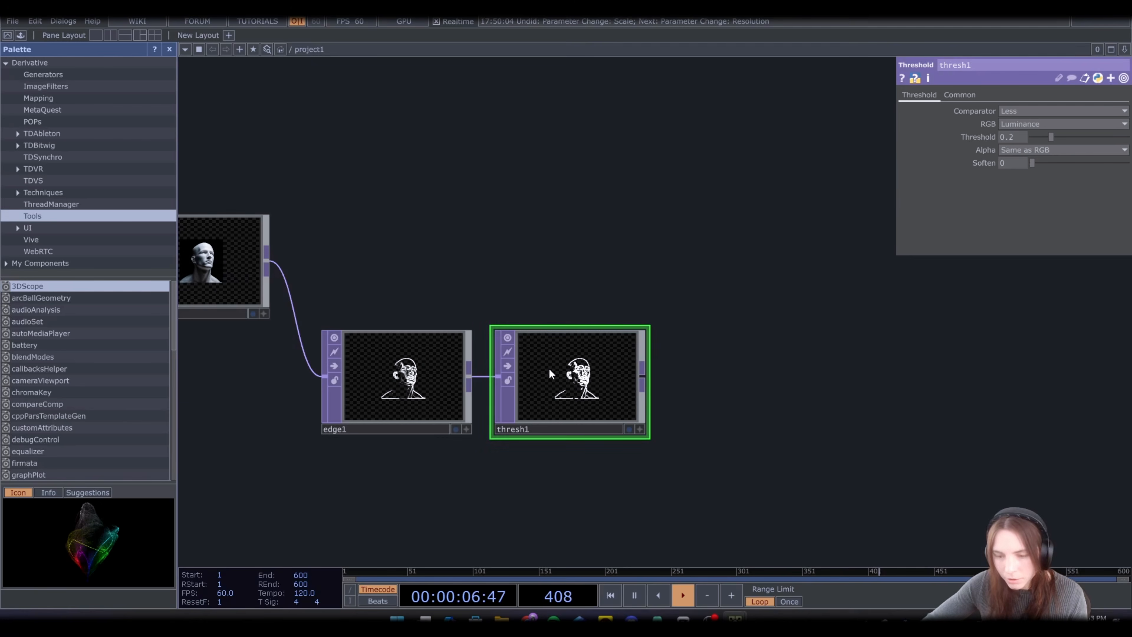
key(Tab)
text(c)
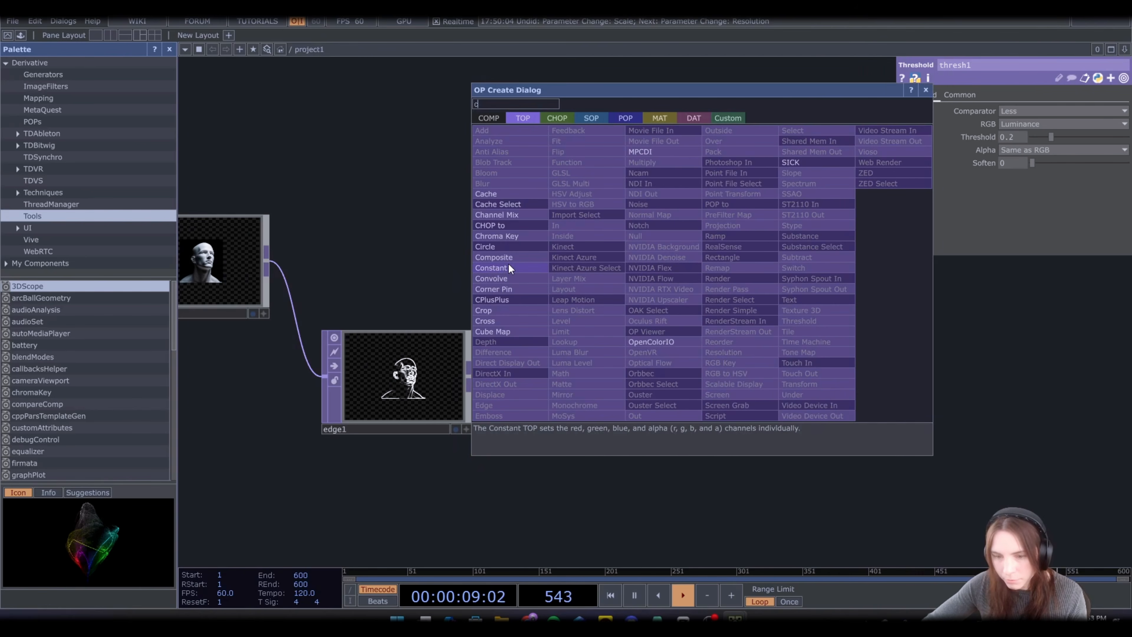
click(494, 257)
click(793, 243)
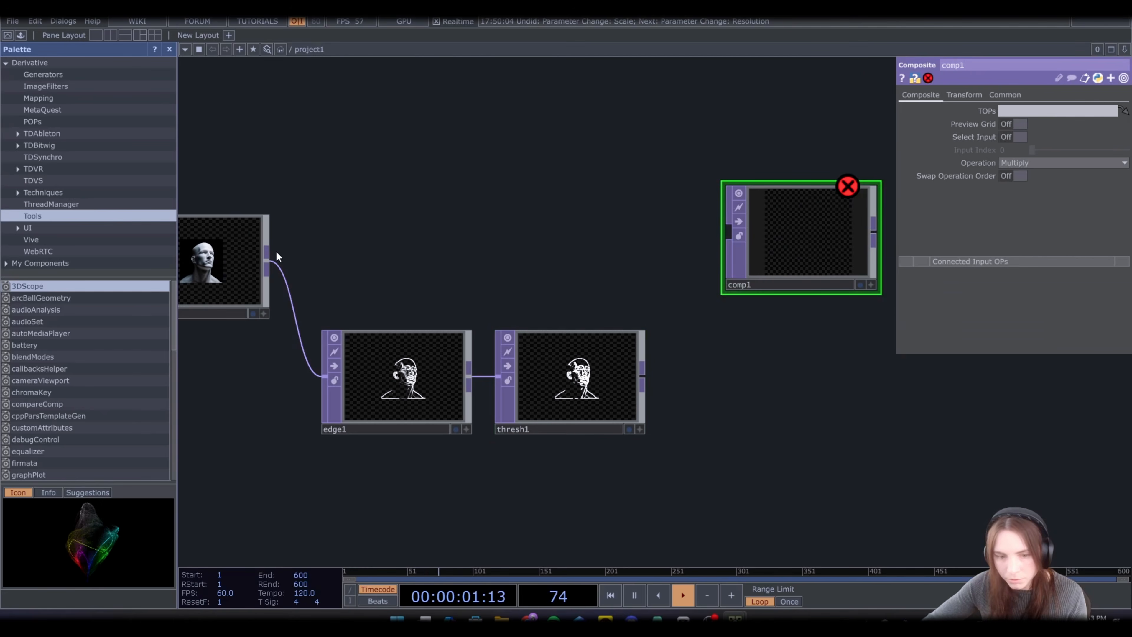
Wire fit1 and thresh1 into comp1 as its two inputs and inspect the multiplied image up close
drag(267, 255, 727, 232)
drag(652, 379, 539, 377)
drag(590, 294, 704, 272)
drag(831, 263, 738, 266)
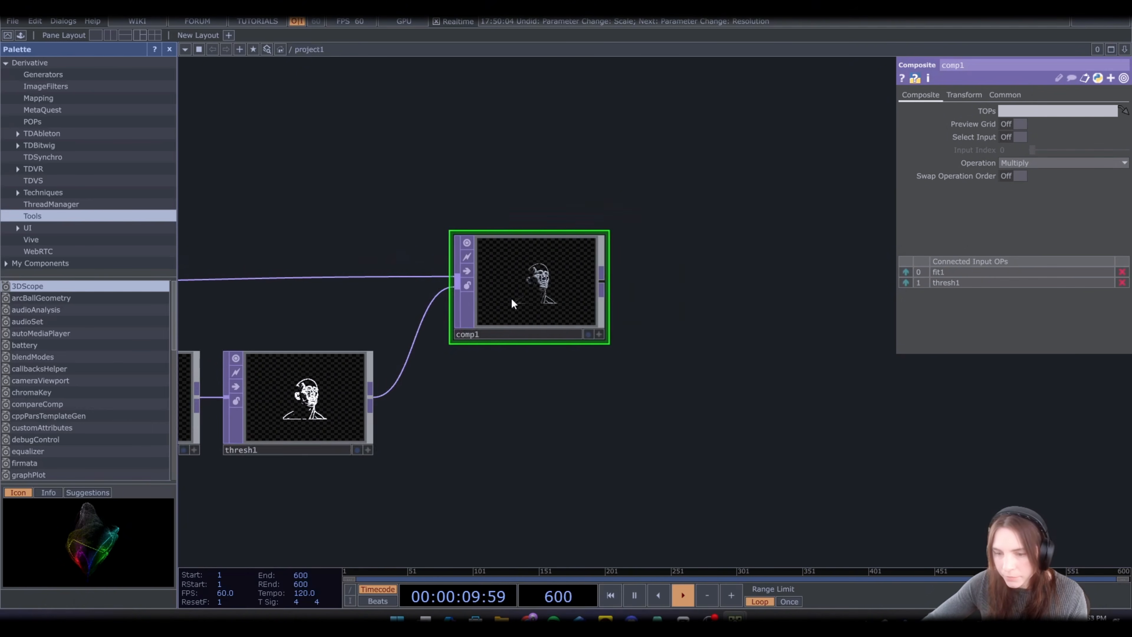
scroll(513, 299, up, 10)
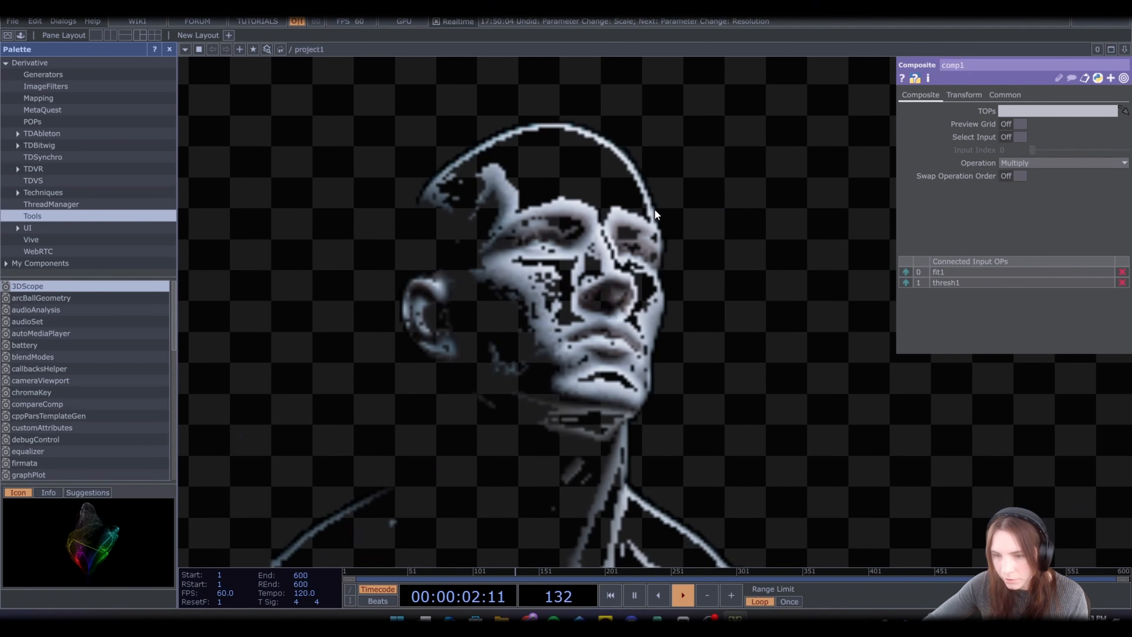
scroll(505, 307, down, 10)
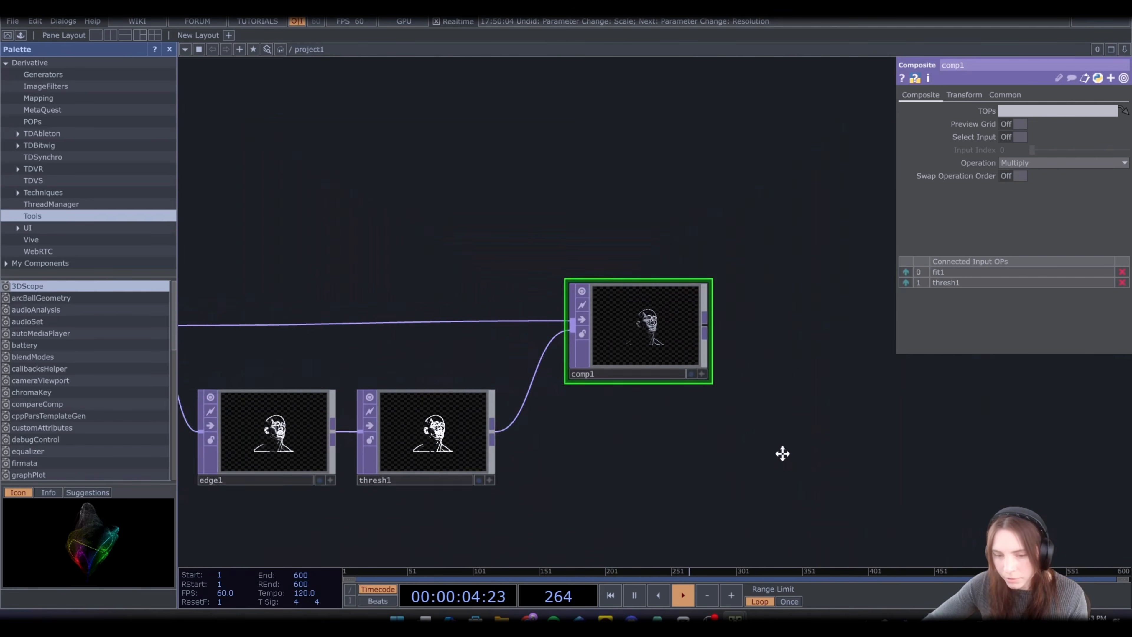
Add a Null TOP fed by the composite node
drag(813, 427, 812, 427)
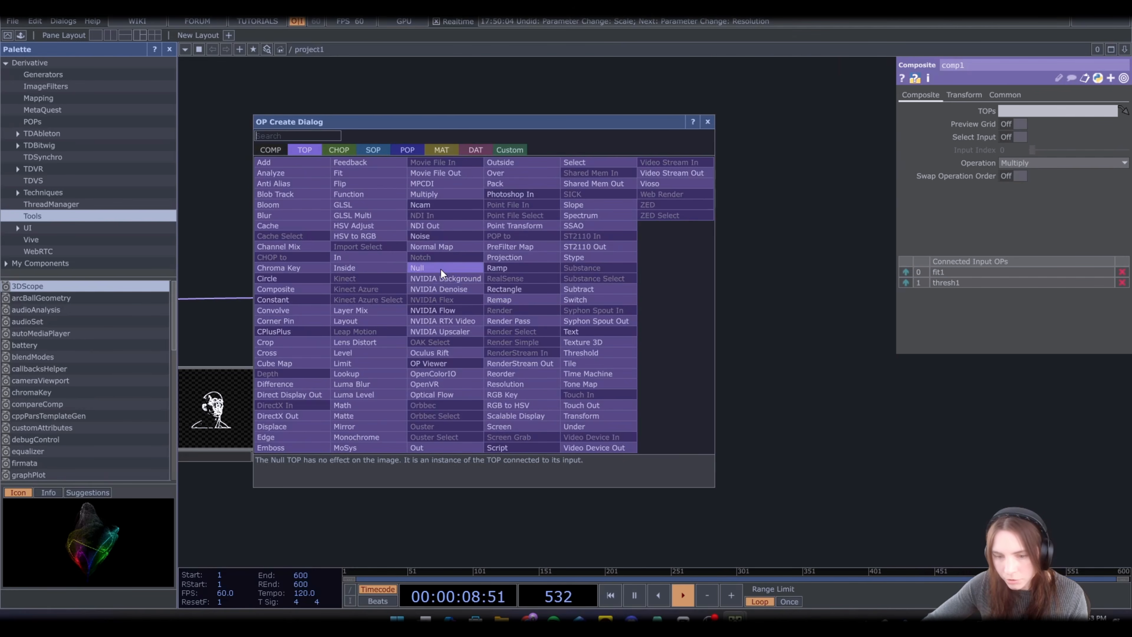
click(441, 271)
click(586, 308)
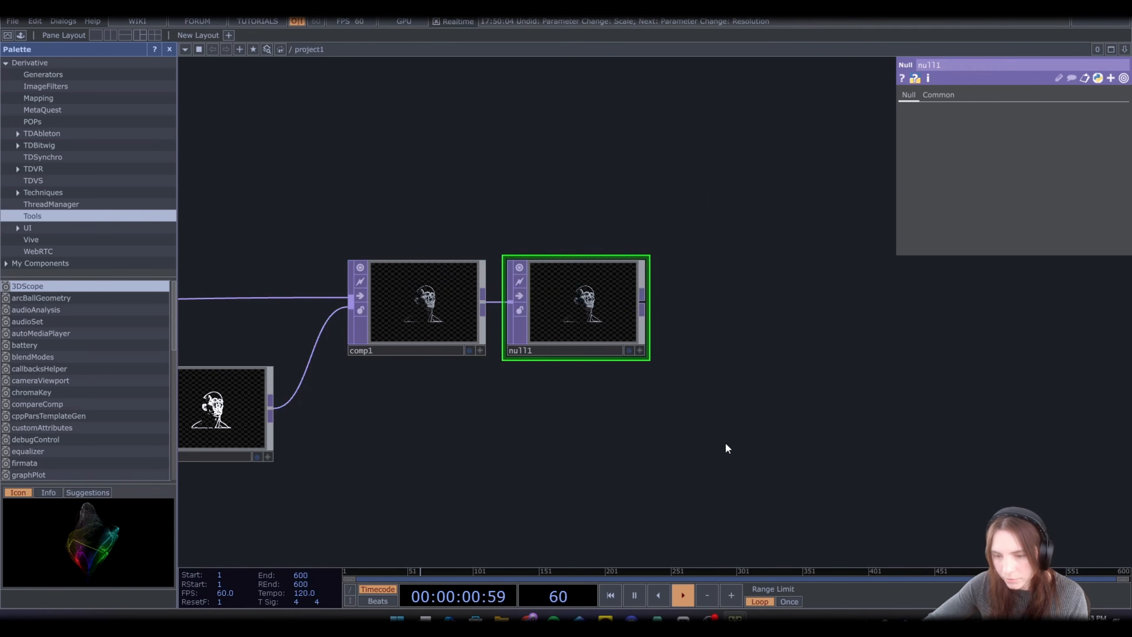
Convert null1 to points with a TOP to POP and check the node information of both null1 and topto1
drag(564, 458, 393, 483)
scroll(515, 430, down, 4)
drag(573, 369, 570, 341)
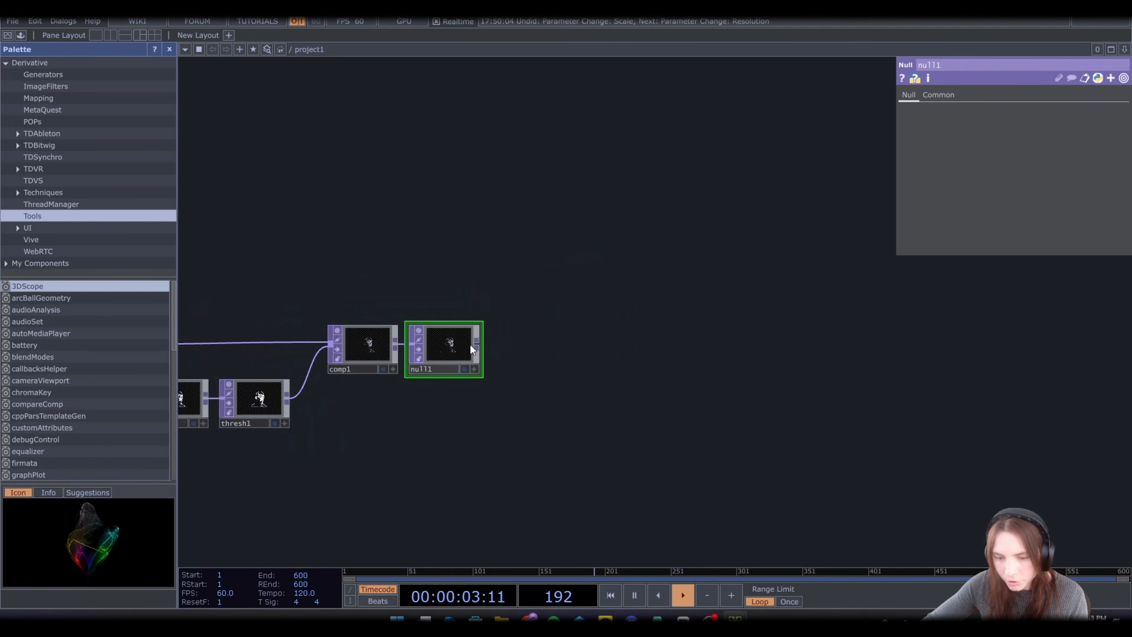
right_click(477, 345)
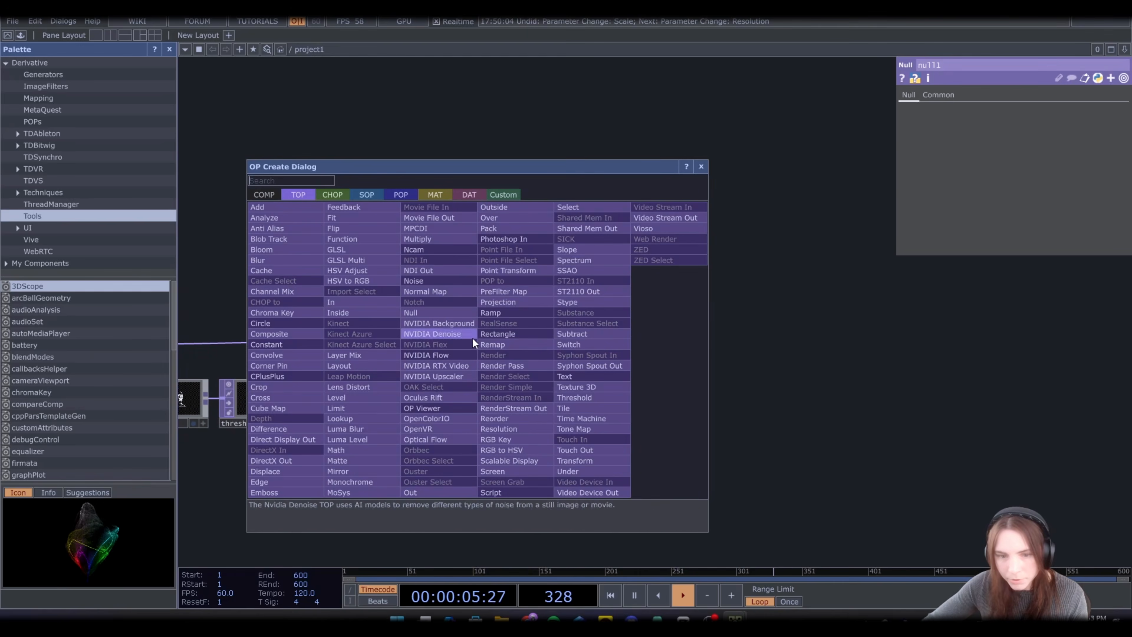
click(397, 197)
click(275, 260)
click(538, 349)
middle_drag(537, 425, 358, 269)
middle_click(381, 280)
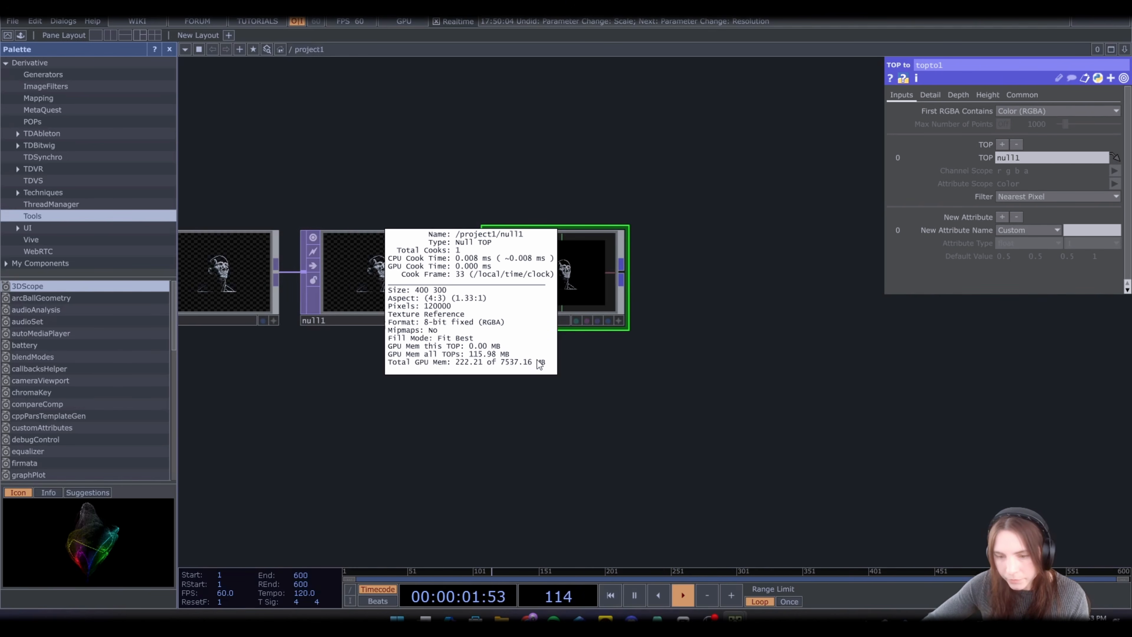
middle_click(575, 288)
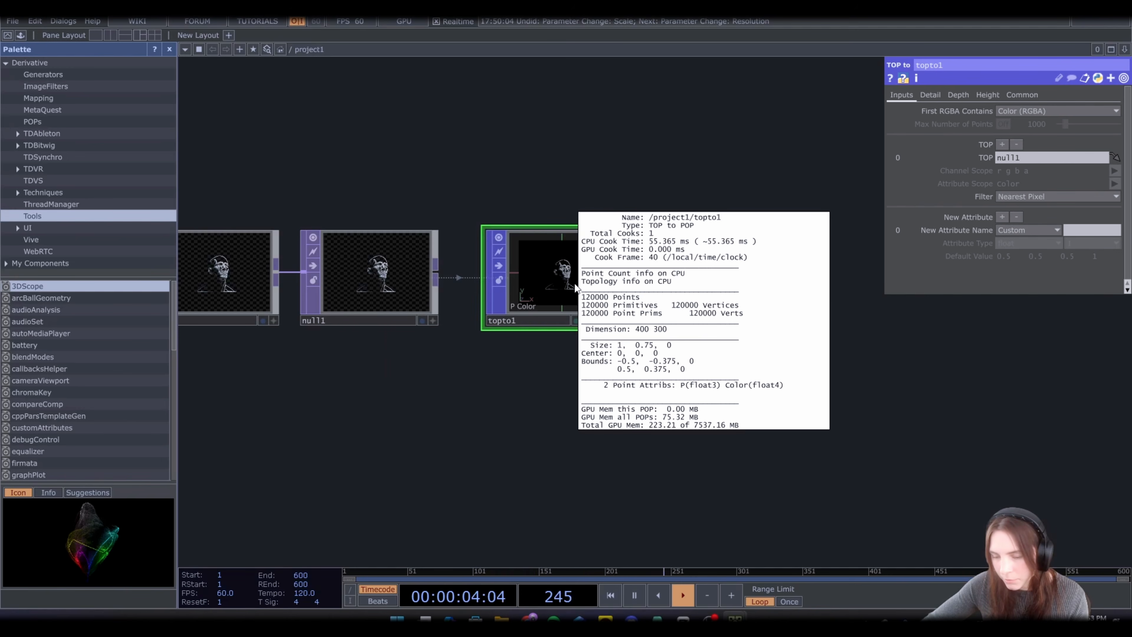
Add a Delete POP fed by topto1
drag(477, 430, 454, 431)
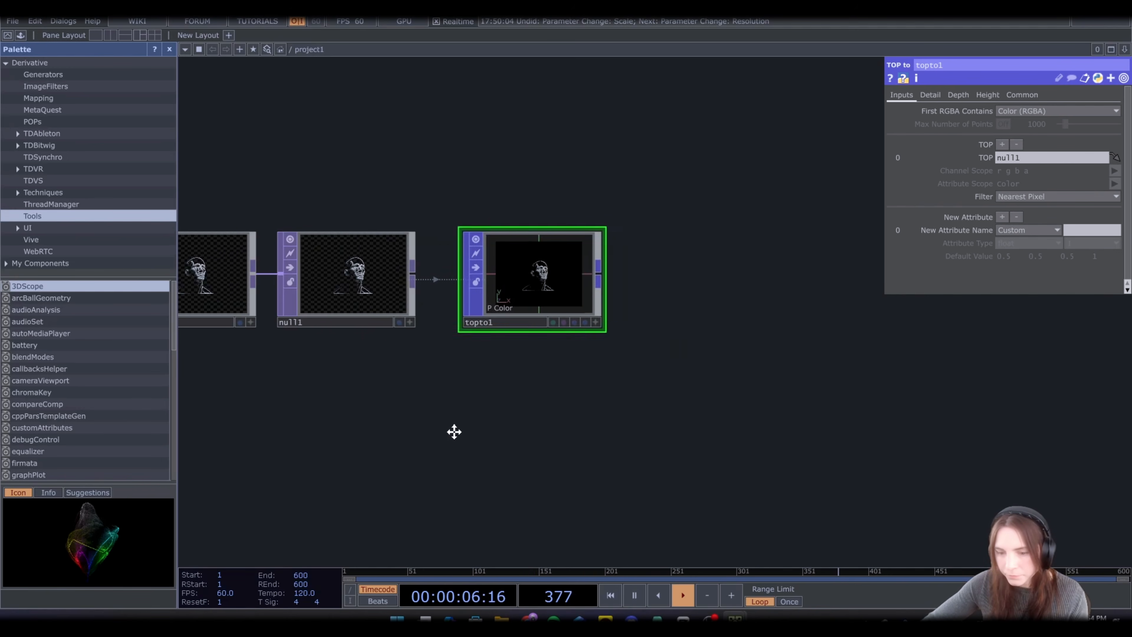
scroll(445, 338, up, 3)
right_click(452, 323)
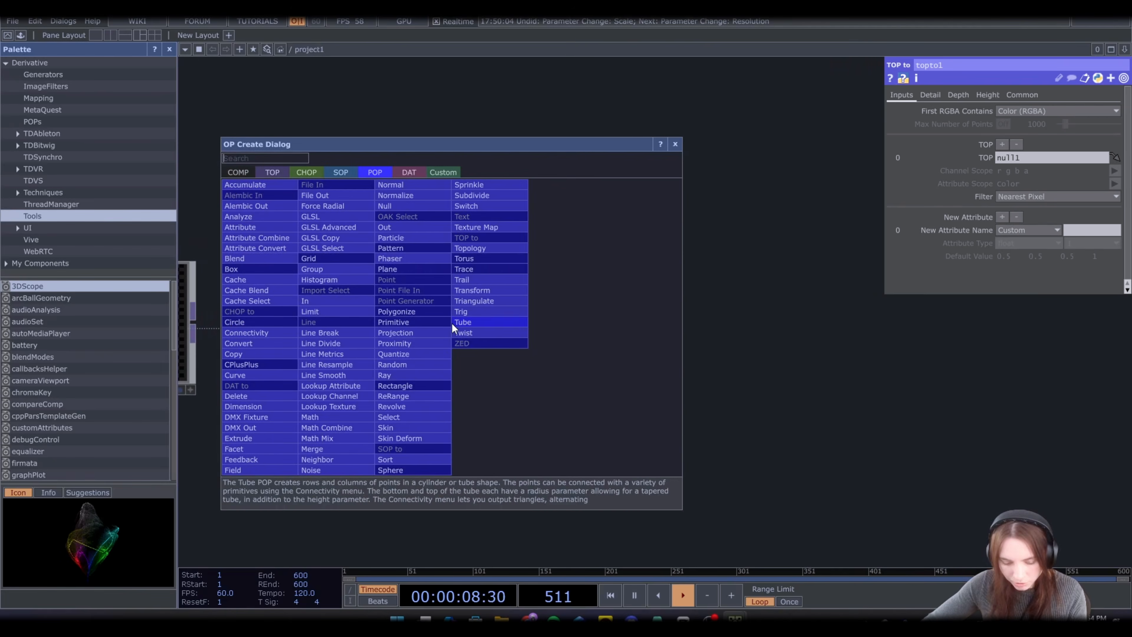
click(236, 395)
click(619, 329)
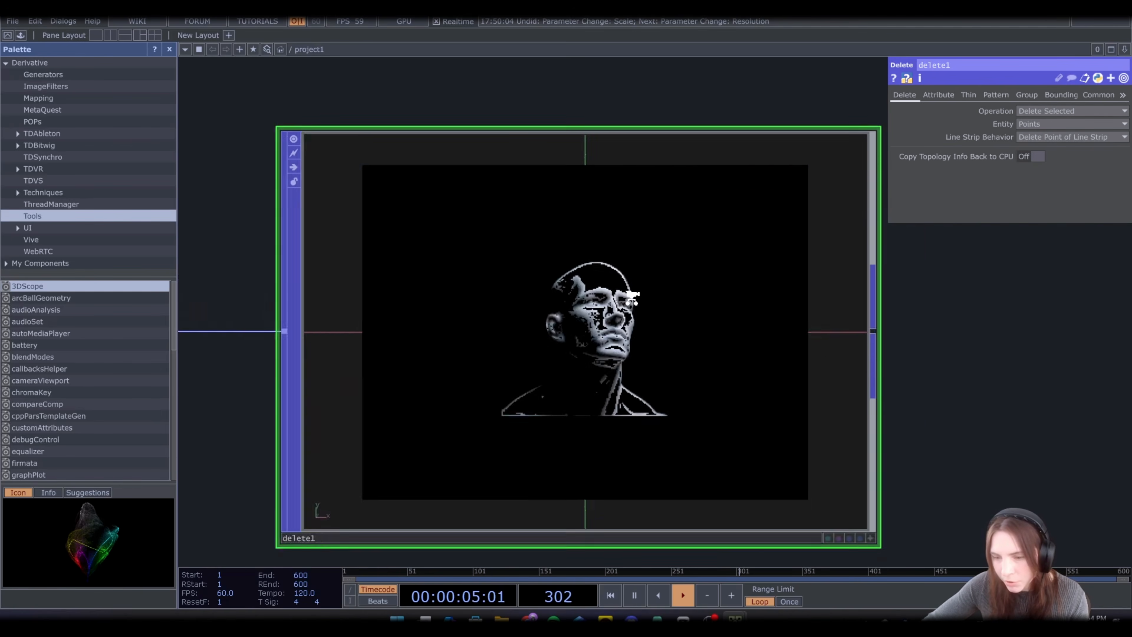
Make delete1 remove the transparent points by testing attribute Color(3) with the == function against 0
scroll(639, 327, up, 5)
scroll(473, 325, down, 2)
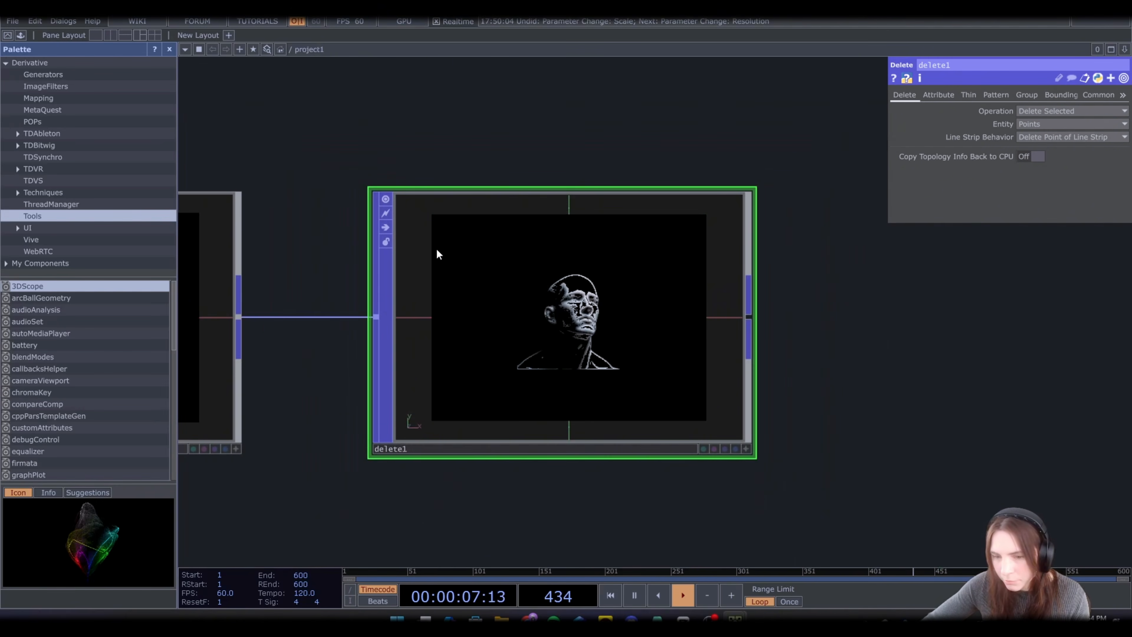
scroll(580, 359, down, 2)
click(938, 94)
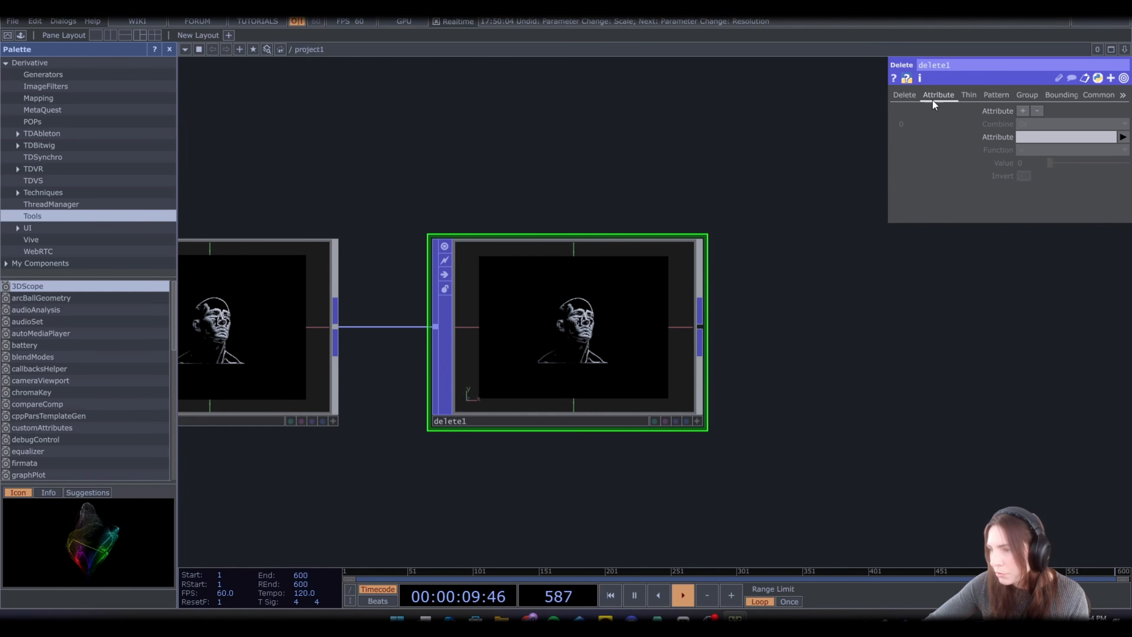
click(1122, 137)
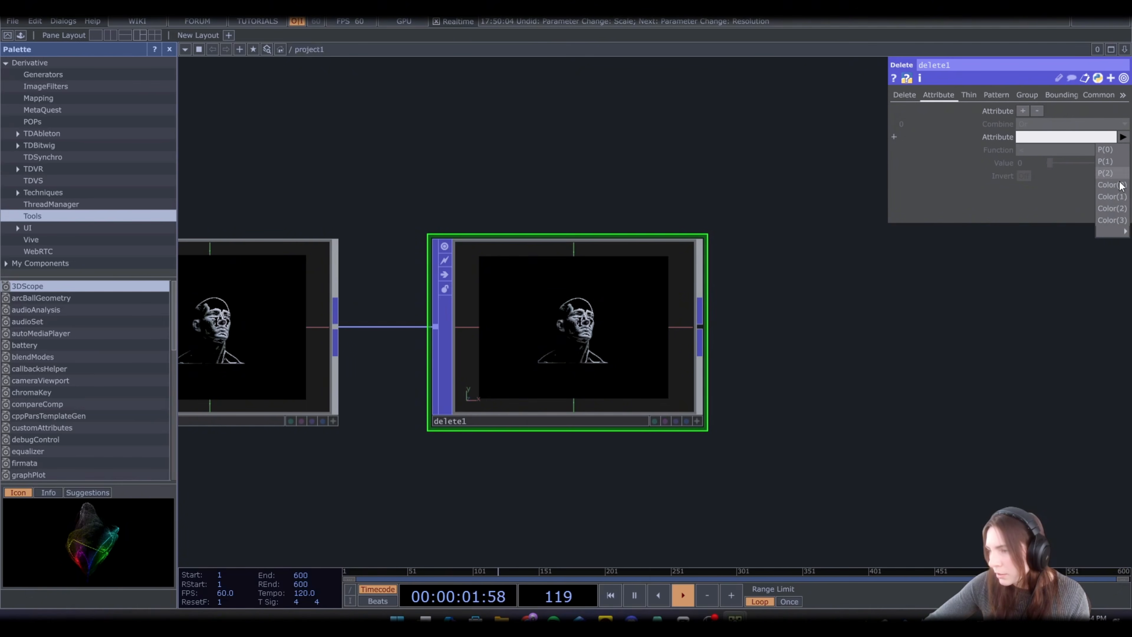
click(1108, 220)
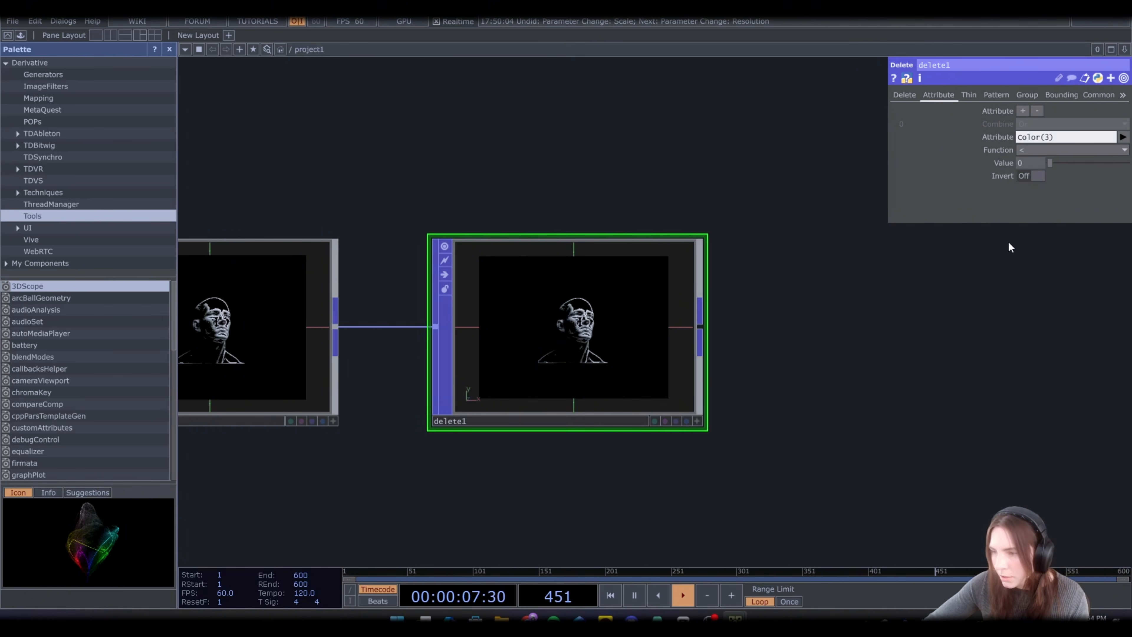
click(1032, 151)
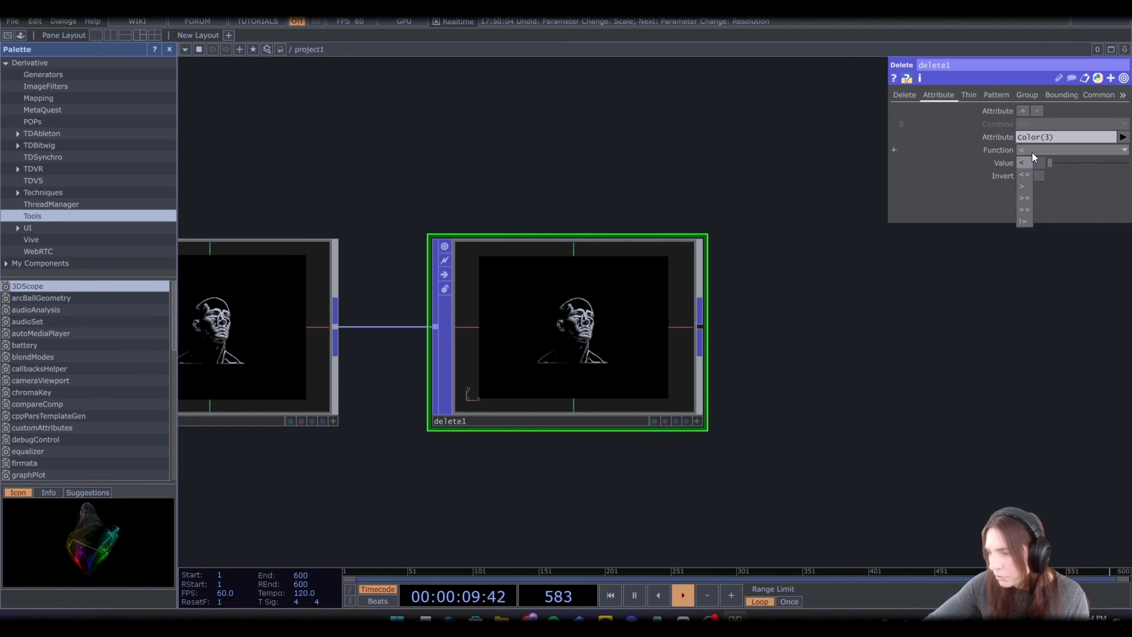
click(1026, 208)
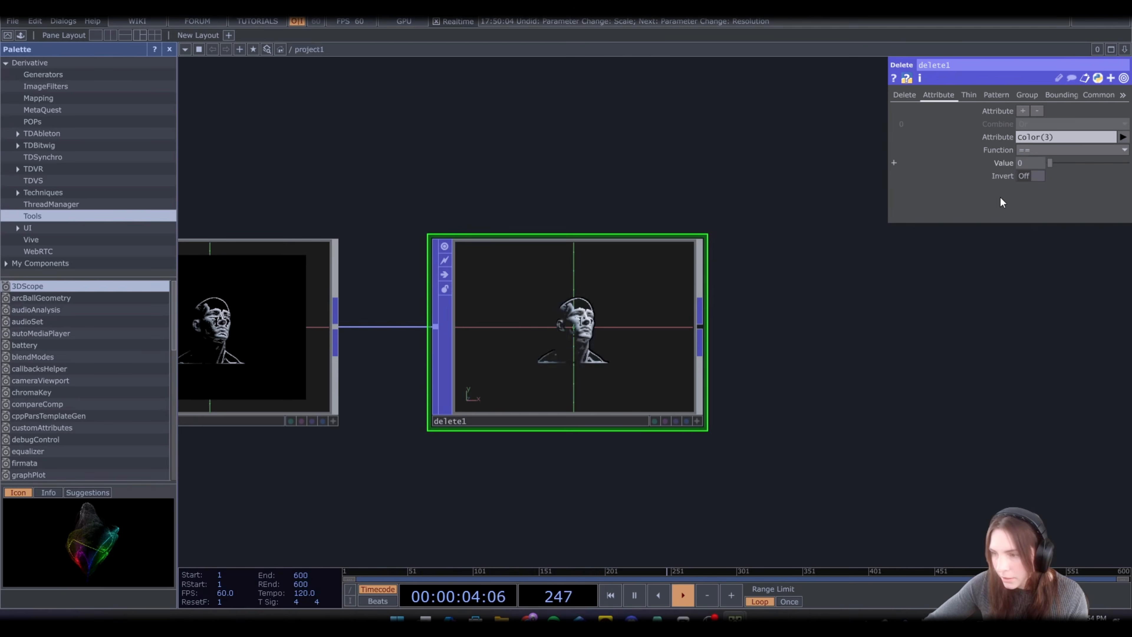
Add a Noise POP after delete1 and bypass it
scroll(355, 374, down, 5)
key(Tab)
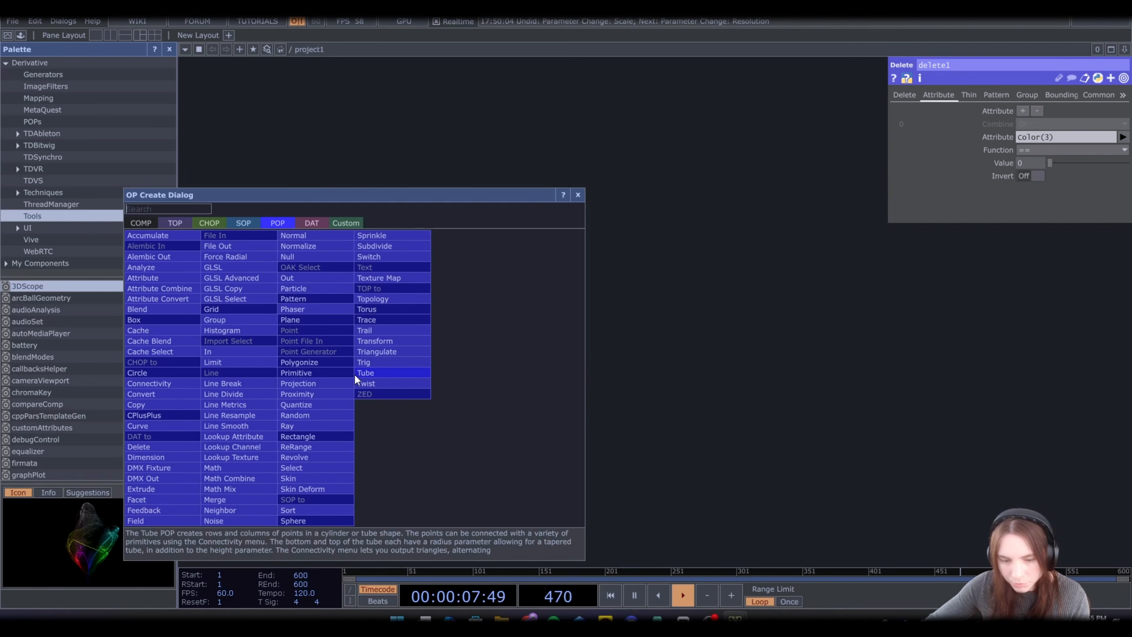
text(no)
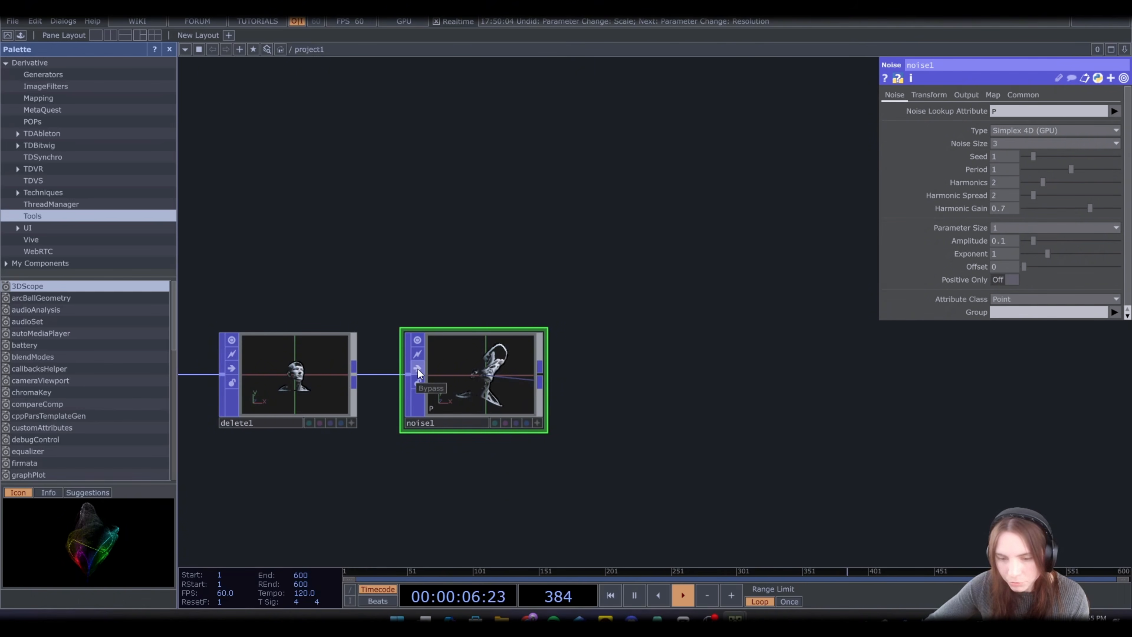
scroll(418, 368, down, 5)
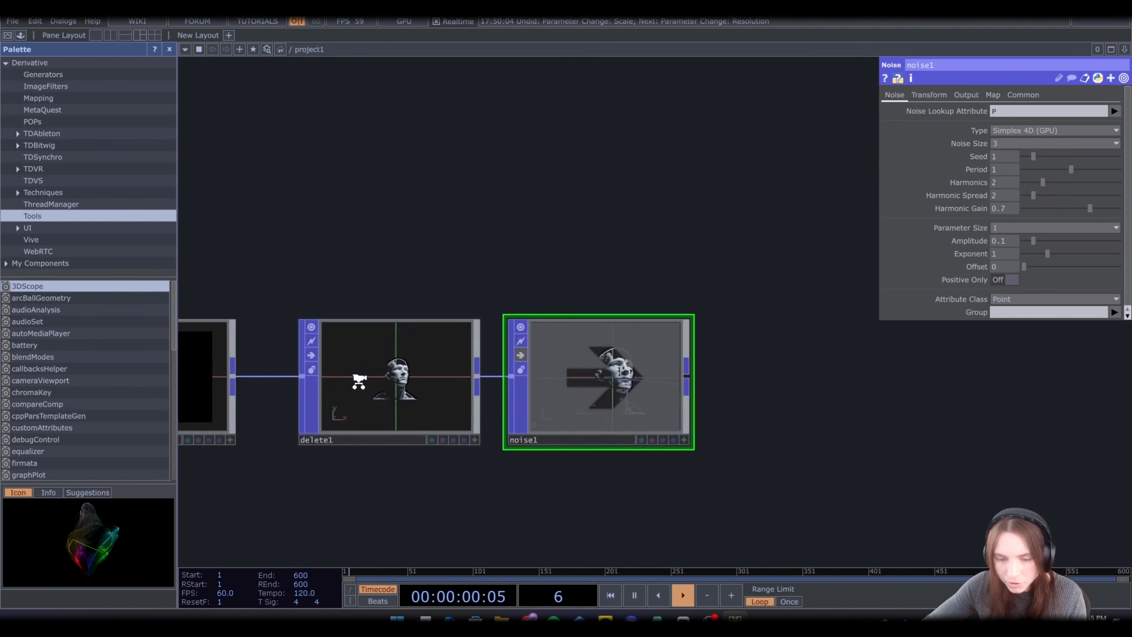
scroll(593, 352, up, 5)
scroll(593, 352, down, 6)
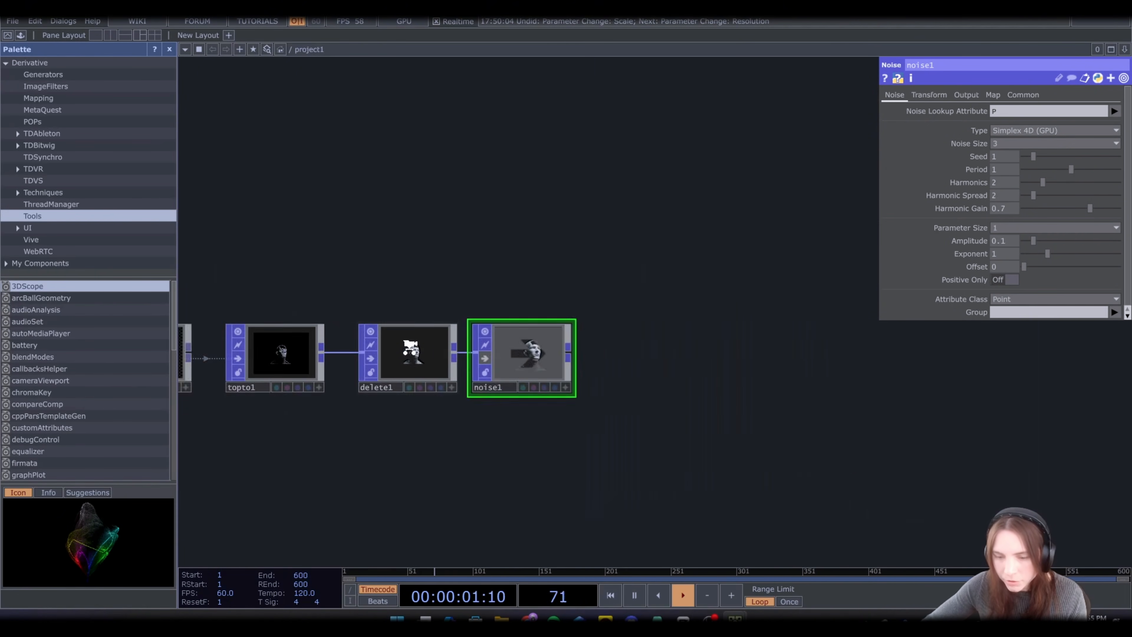
Add a Box POP above noise1 with a size of 0.1 on all axes and a uniform scale of 0.02
drag(593, 352, 521, 384)
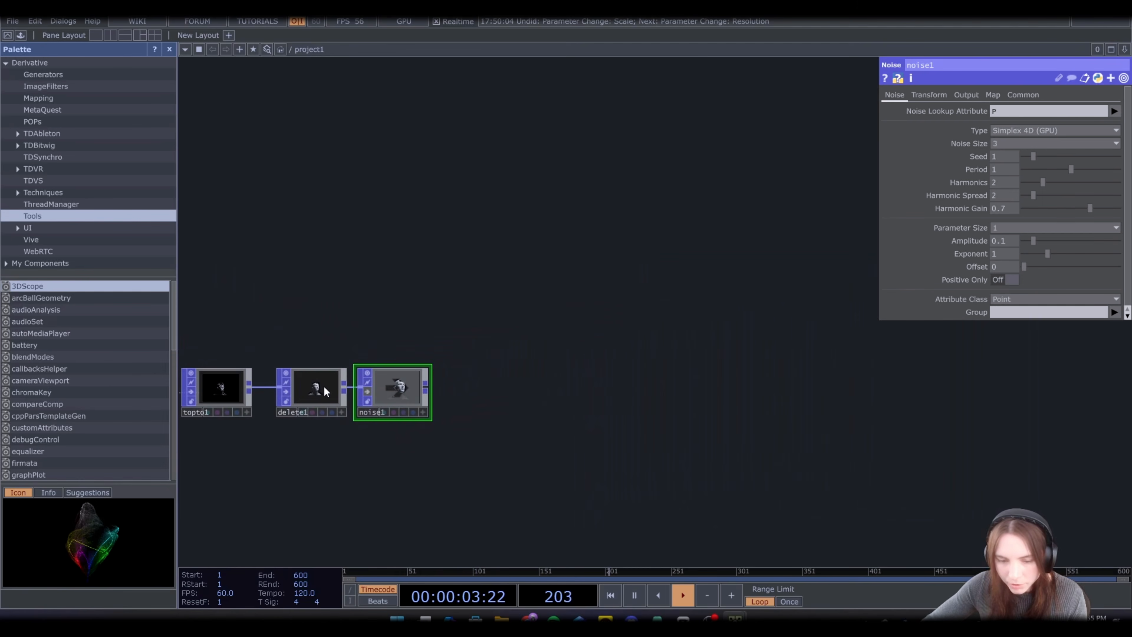
key(Tab)
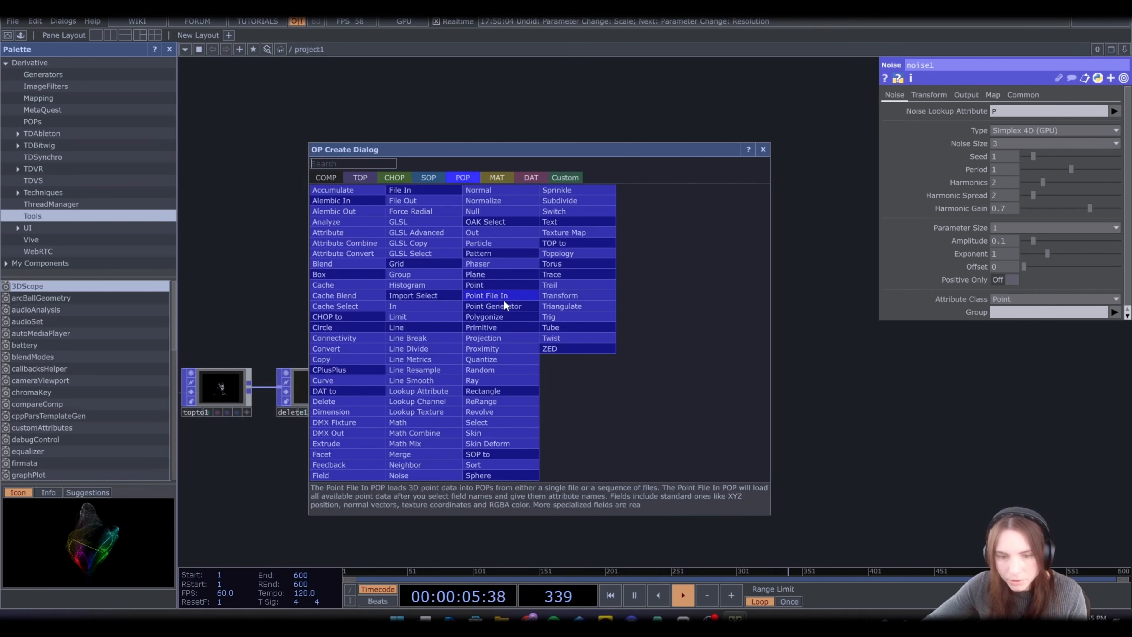
click(325, 269)
click(340, 279)
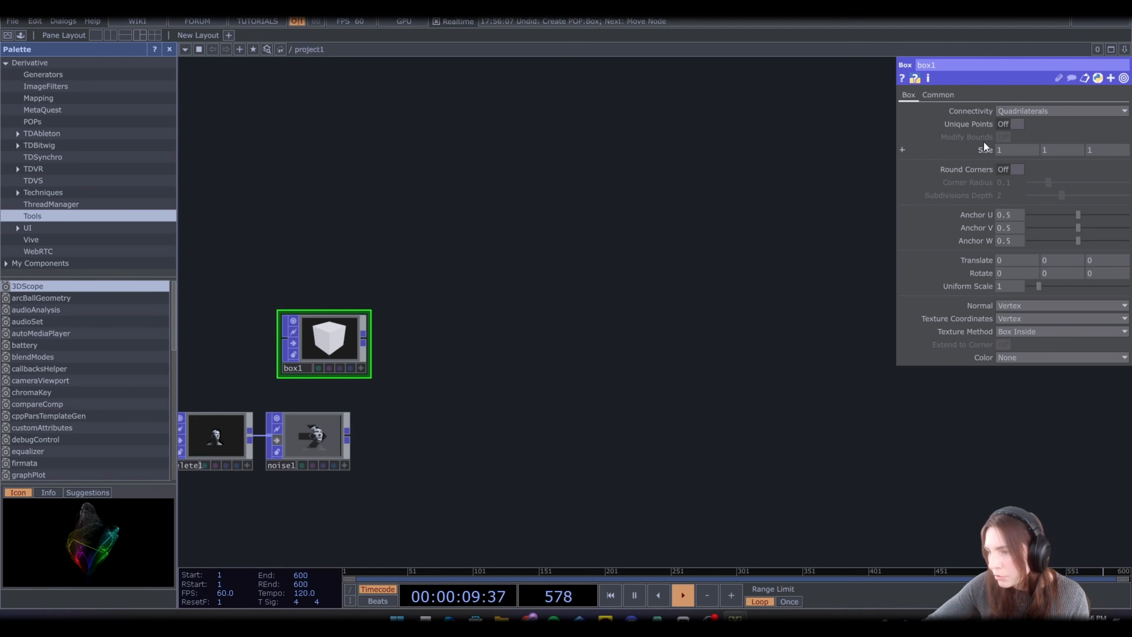
mouse_move(987, 148)
middle_down()
mouse_move(960, 148)
mouse_move(980, 134)
middle_up()
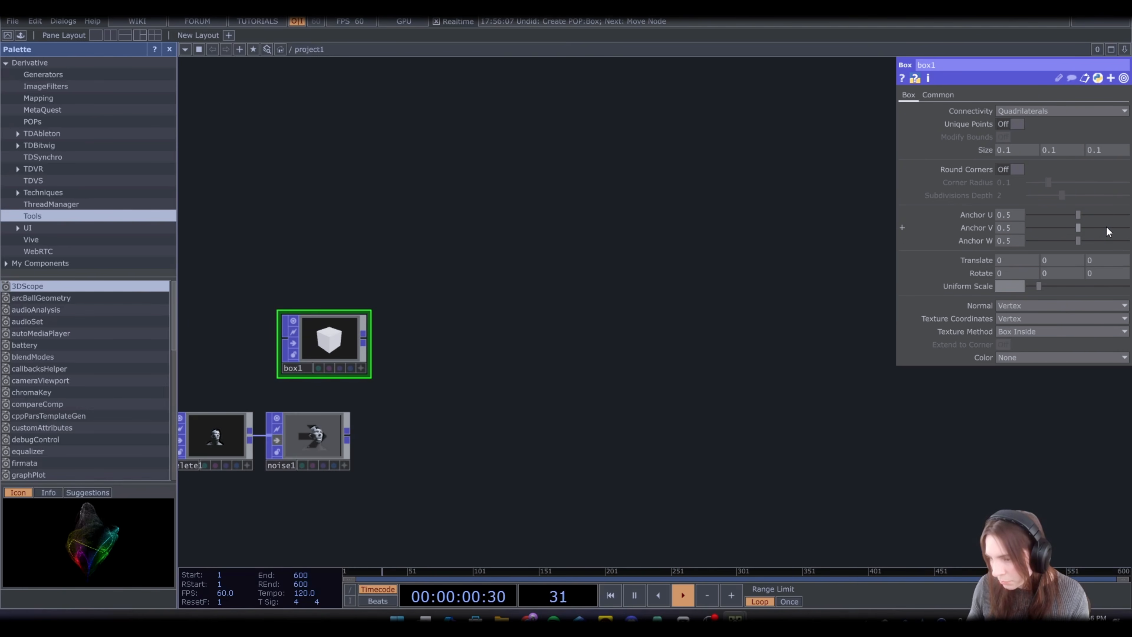
text(0.02)
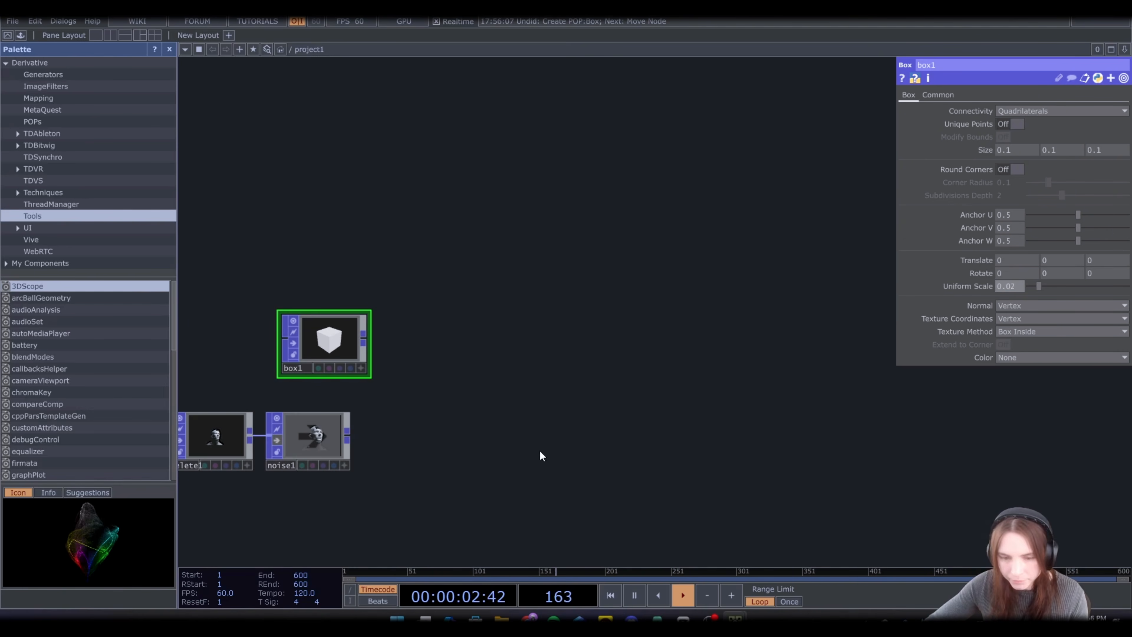
Add a Copy POP with box1 as its first input and noise1 as its template input, and inspect the result
key(Tab)
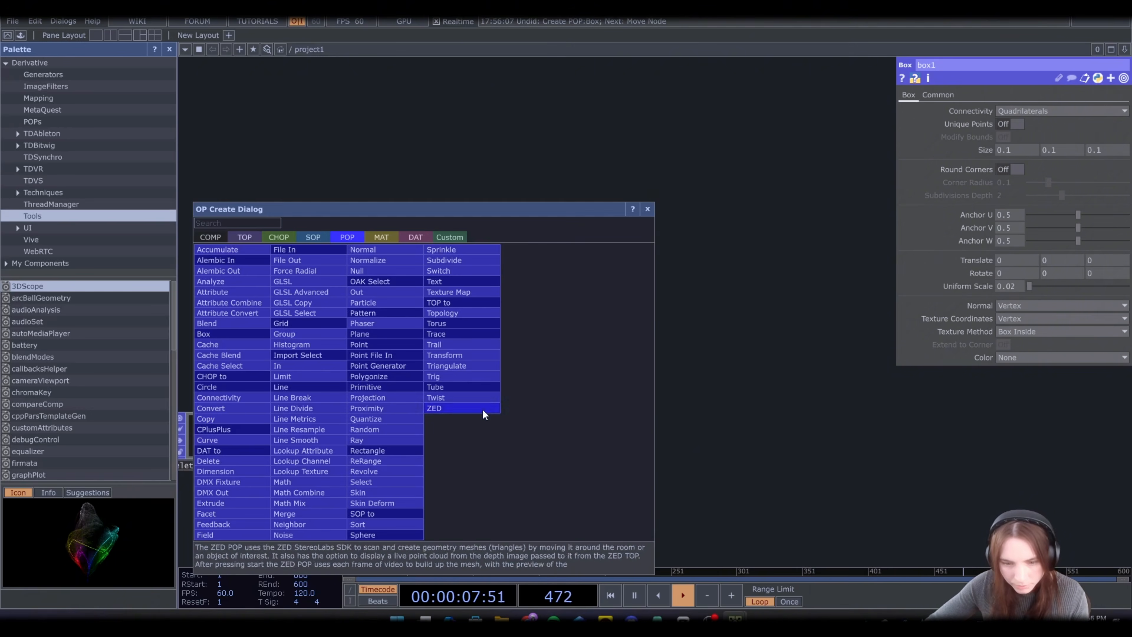
click(206, 419)
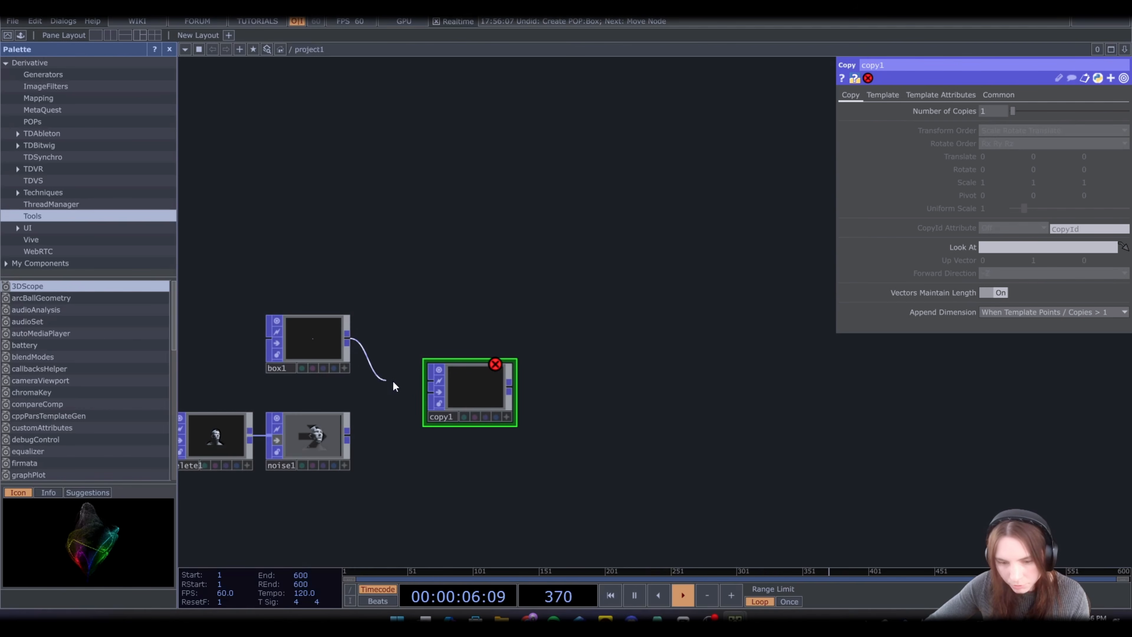
click(430, 381)
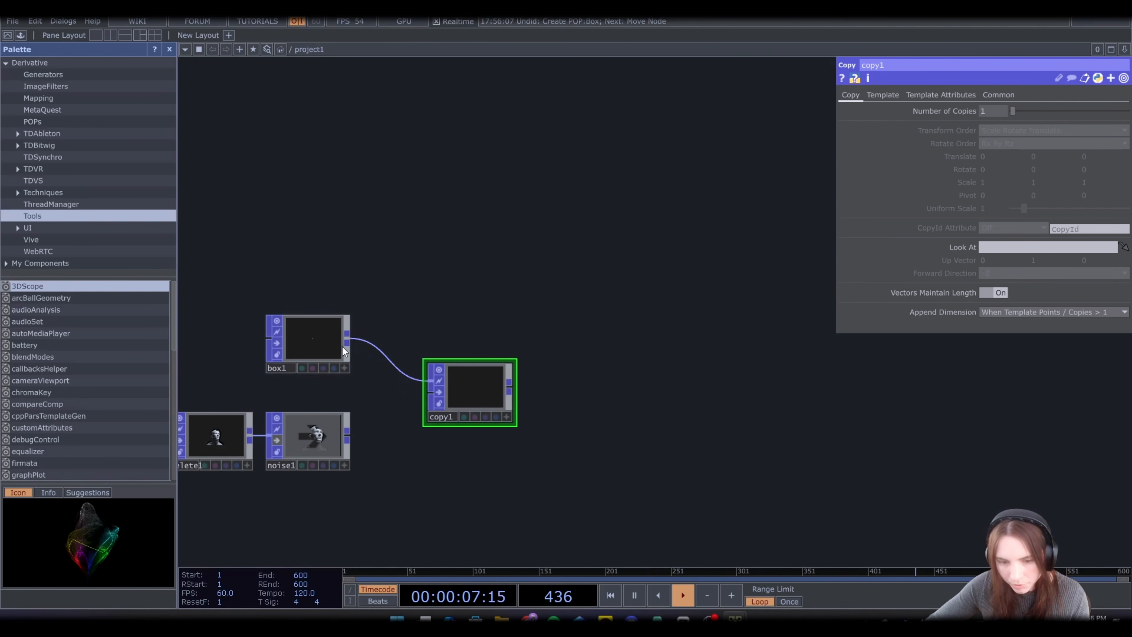
click(348, 435)
click(413, 412)
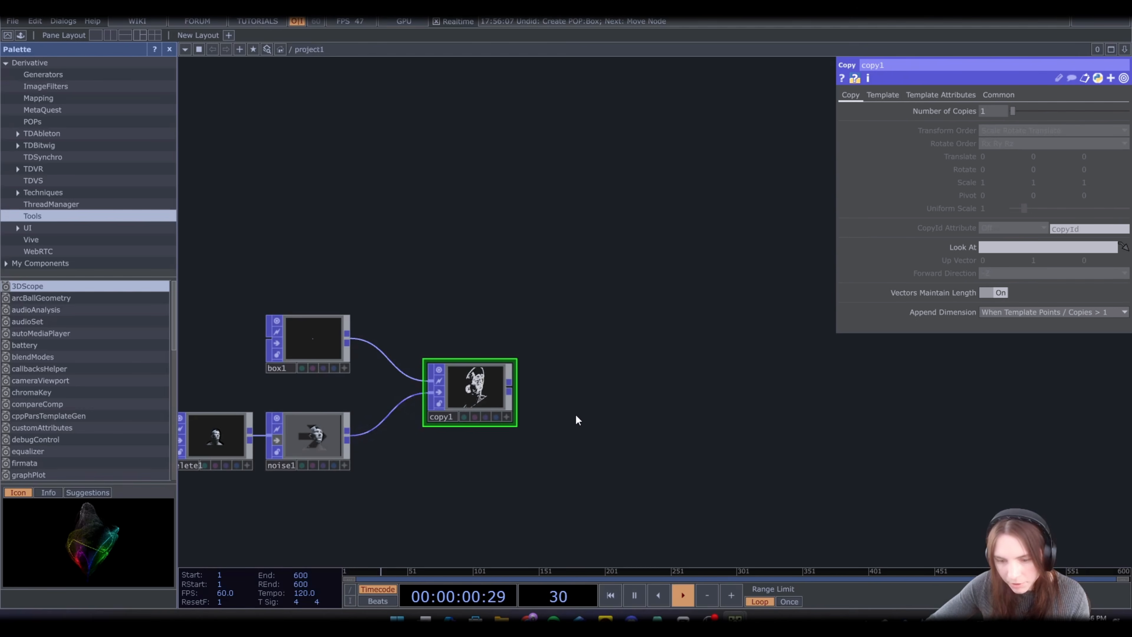
scroll(493, 401, up, 5)
scroll(493, 401, up, 4)
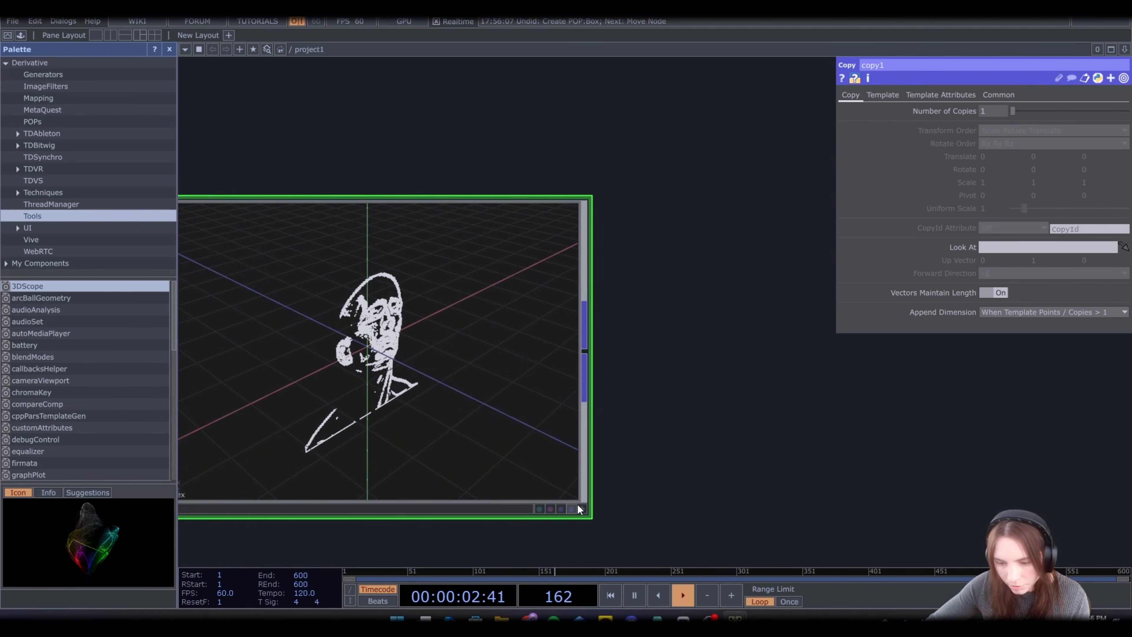
Examine the boxes instanced by copy1 from a rotated view, both close up and from a distance
drag(366, 340, 482, 337)
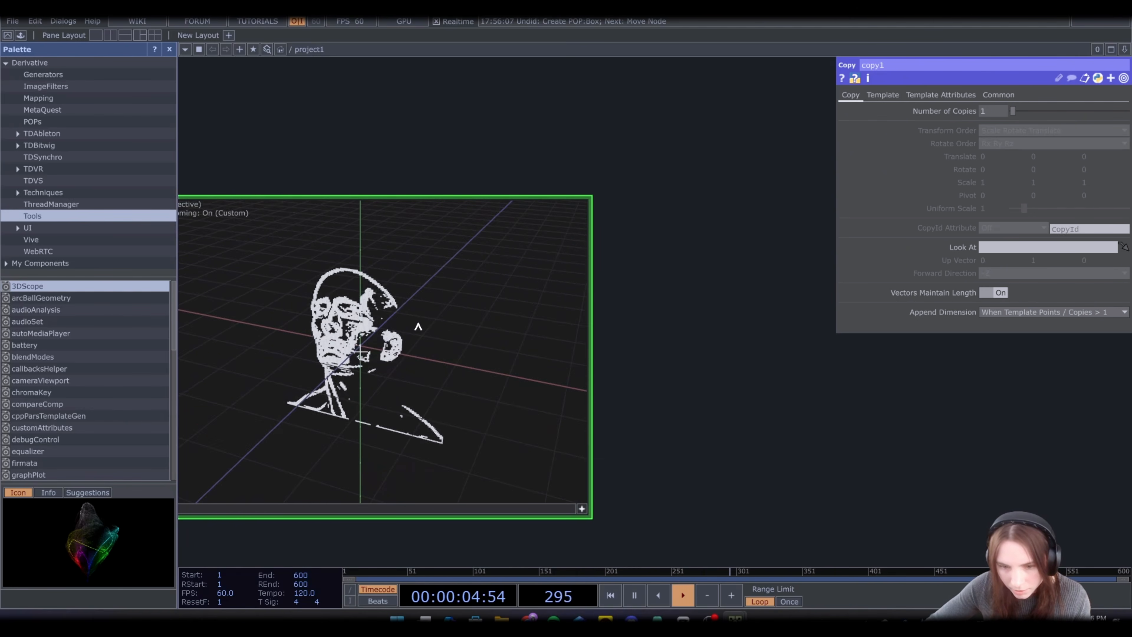
scroll(414, 324, up, 5)
scroll(463, 308, up, 2)
scroll(462, 299, down, 6)
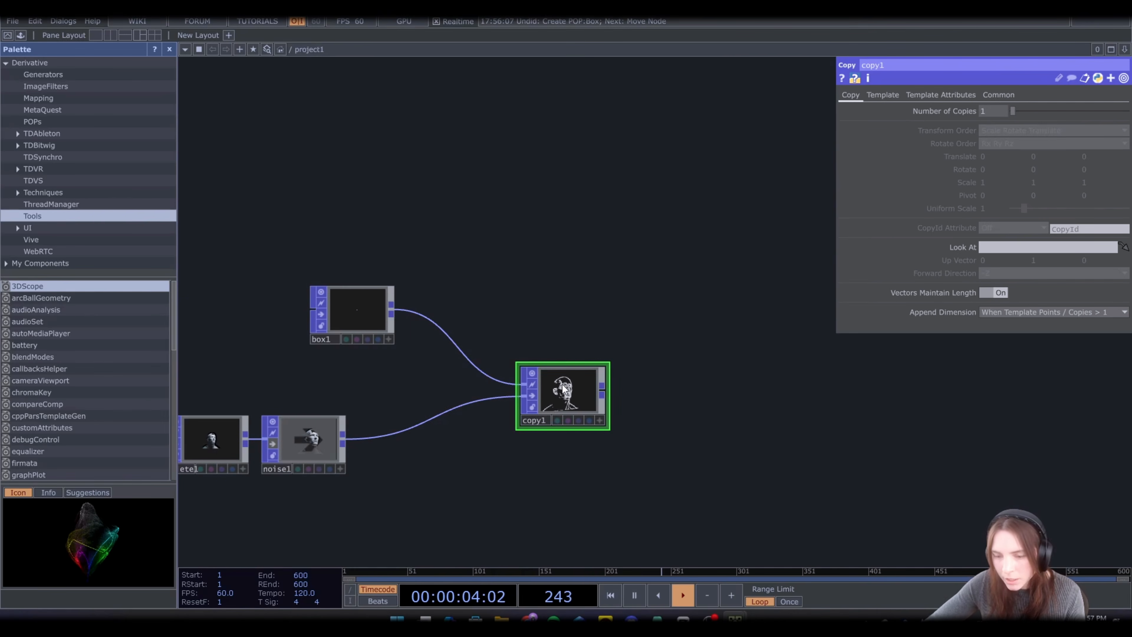
scroll(503, 363, up, 5)
scroll(503, 364, up, 5)
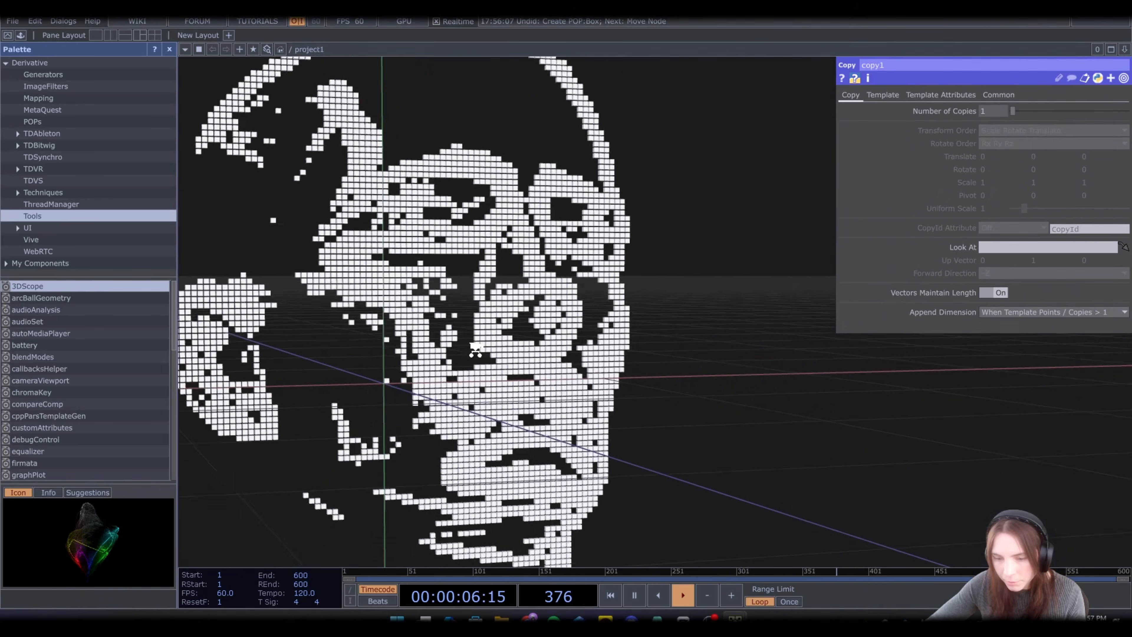
scroll(503, 364, down, 3)
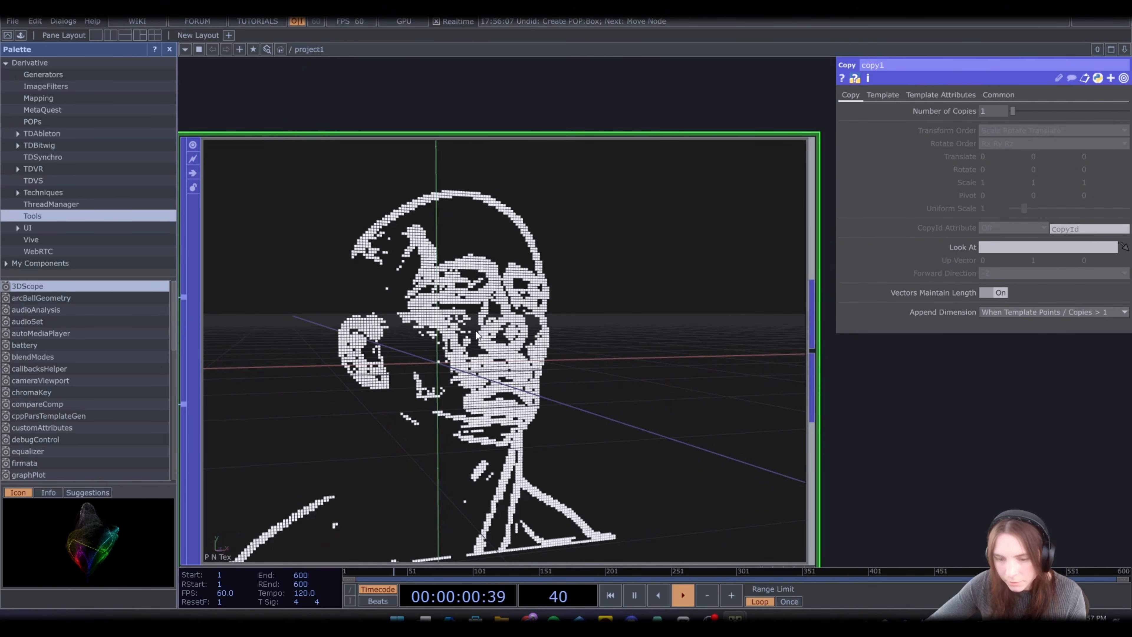
scroll(512, 357, up, 5)
scroll(509, 325, down, 3)
scroll(509, 325, down, 3)
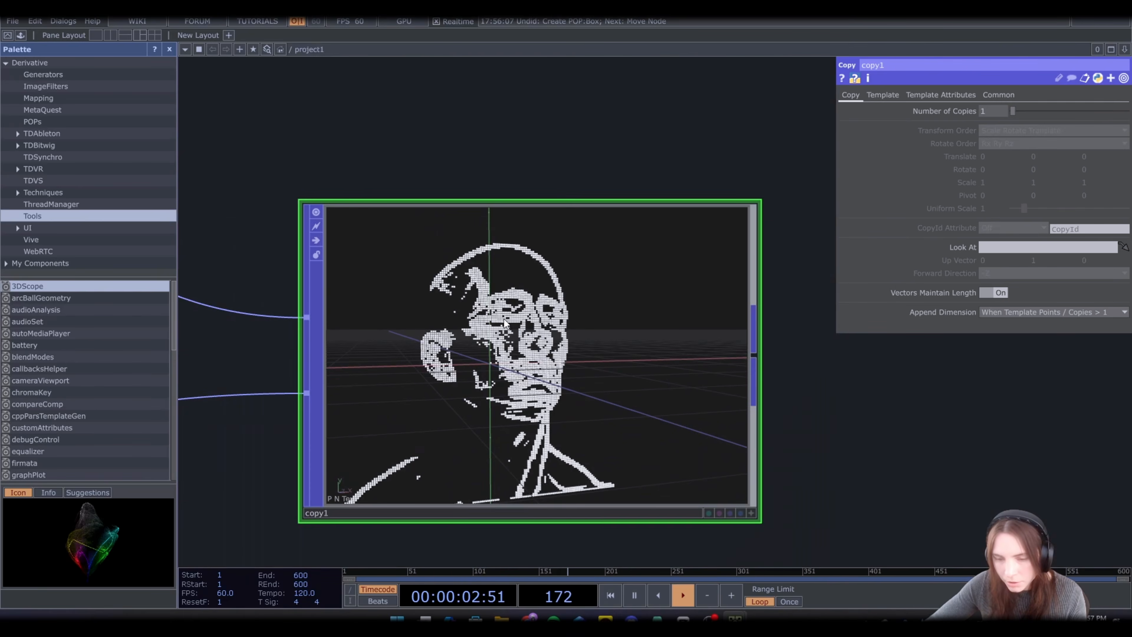
scroll(509, 326, up, 5)
scroll(492, 420, down, 5)
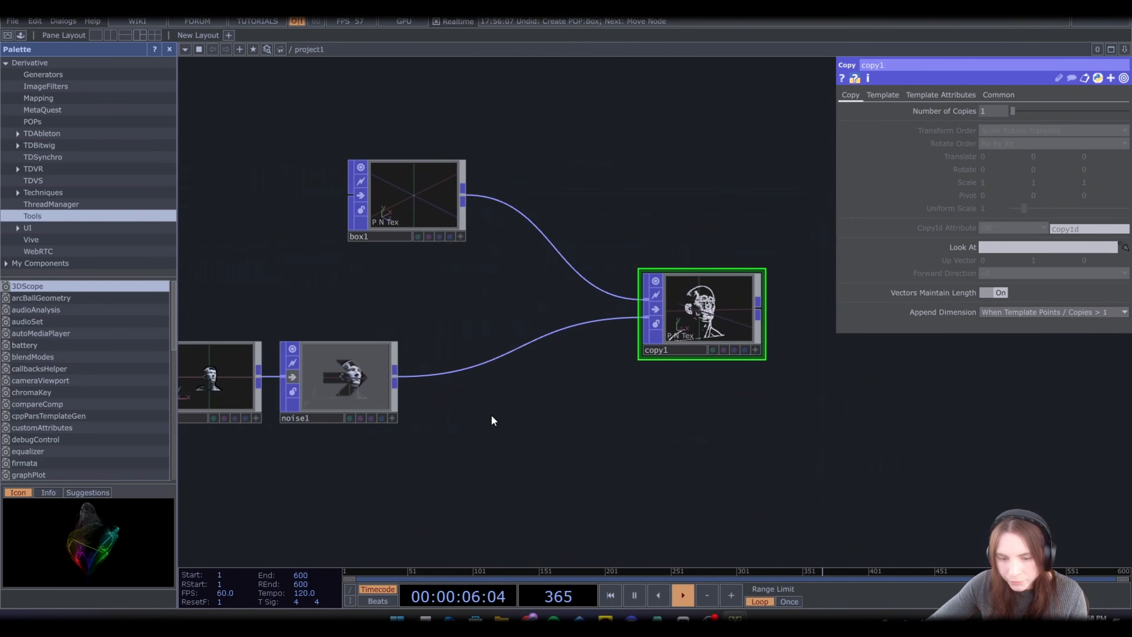
Insert two Random POPs in series between noise1 and the template input of copy1
right_click(395, 377)
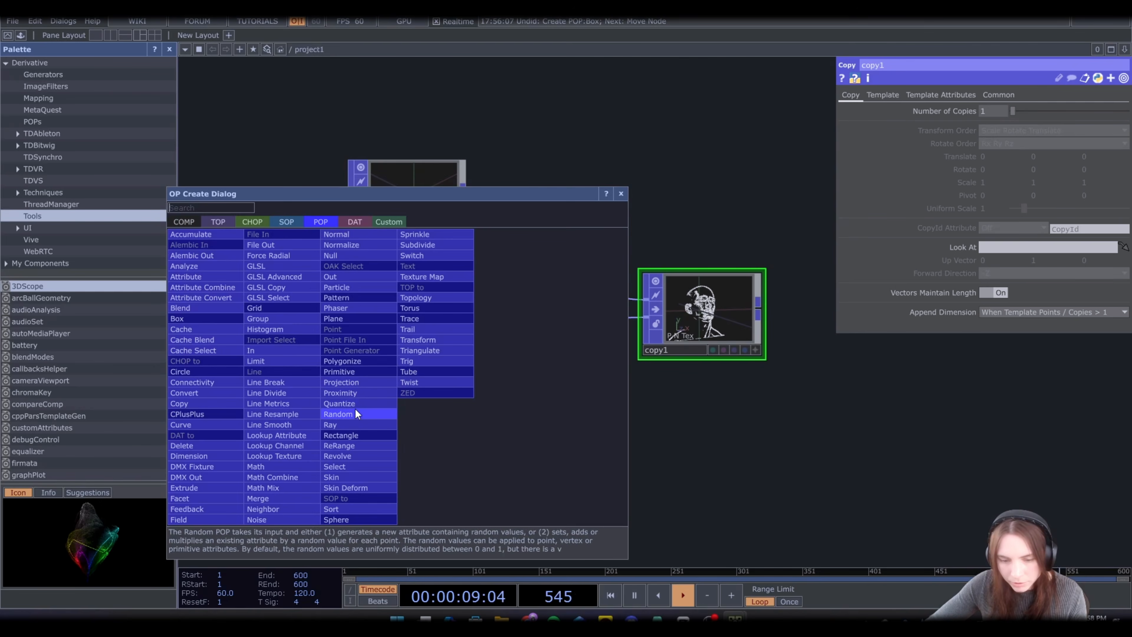
click(355, 411)
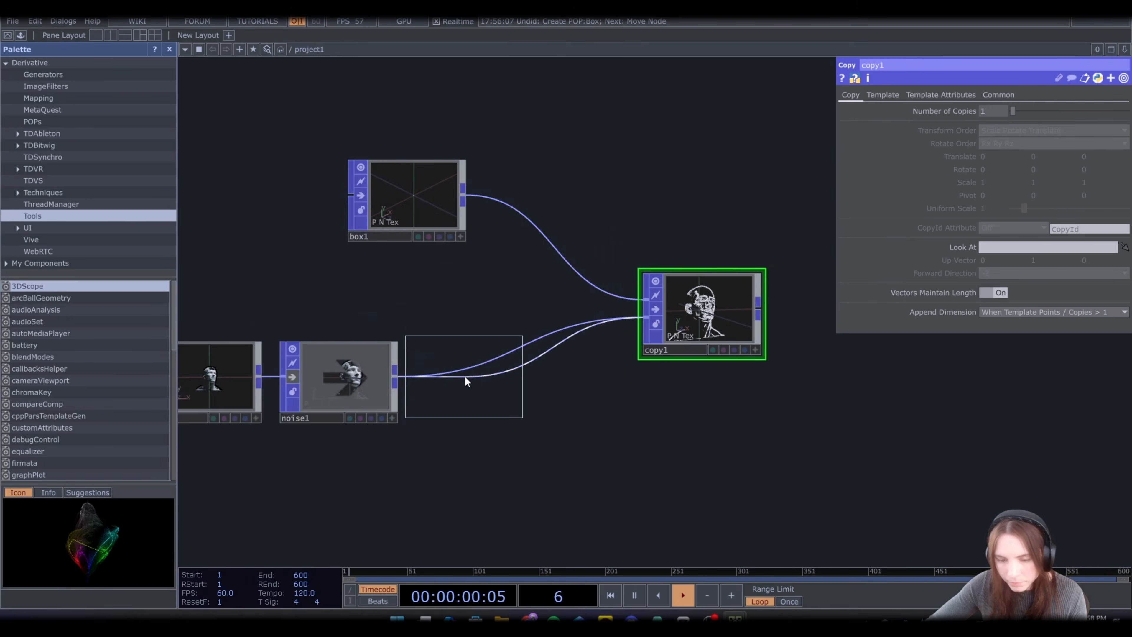
click(476, 378)
drag(519, 434, 361, 439)
drag(546, 305, 636, 327)
drag(592, 362, 593, 317)
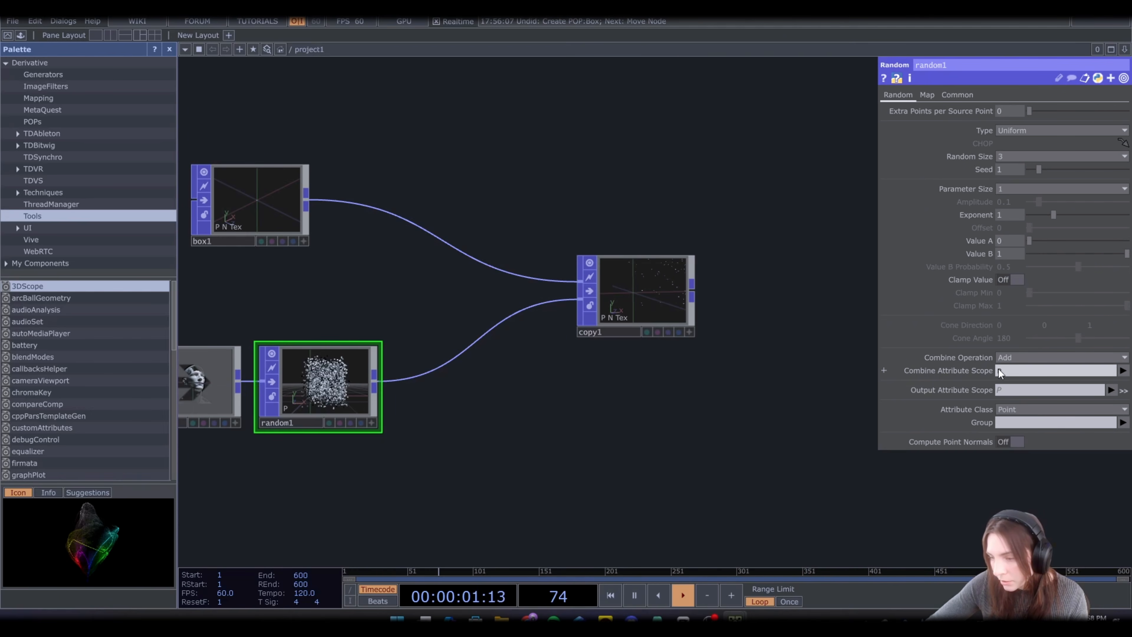
right_click(417, 352)
click(361, 389)
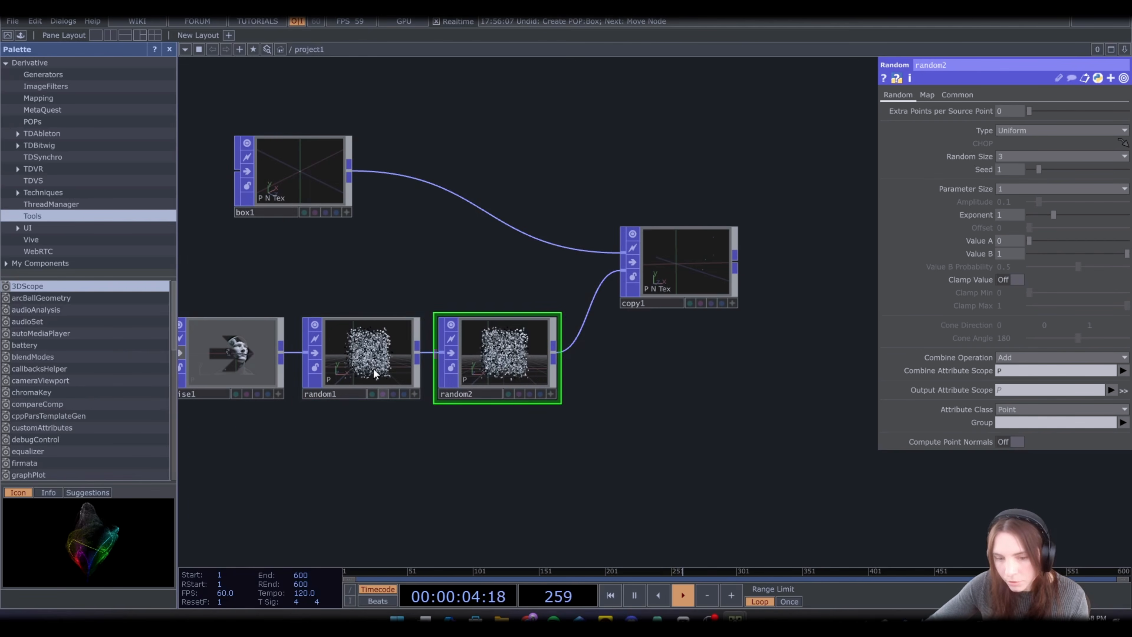
Configure random1 with Combine Operation Set, Output Attribute Scope PointScale, and Value A 0.5
click(363, 327)
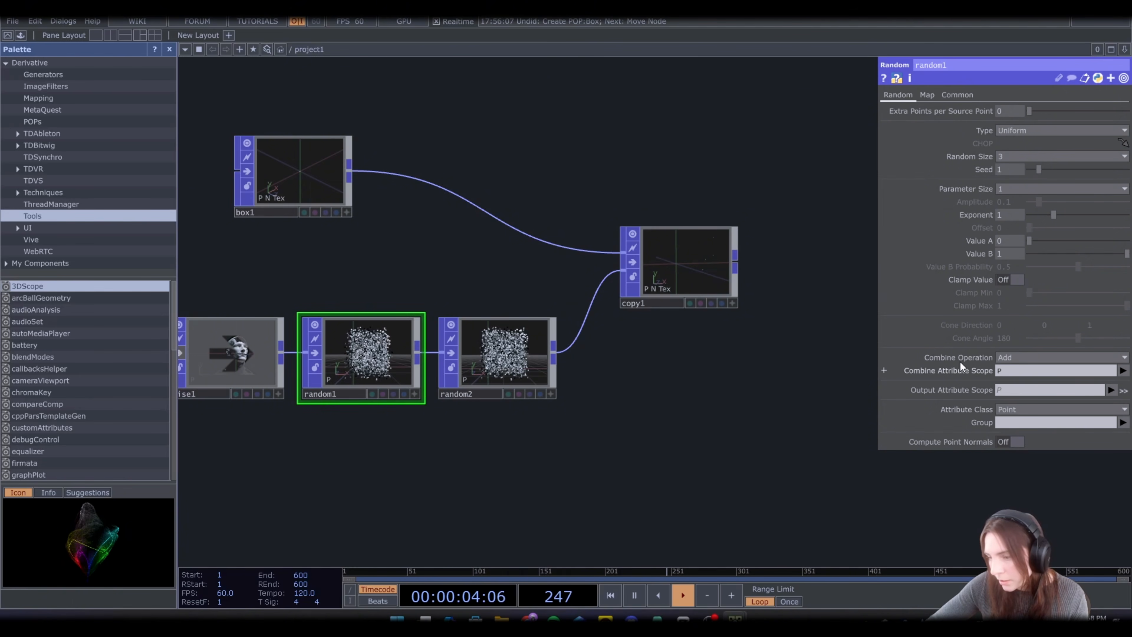
click(1008, 358)
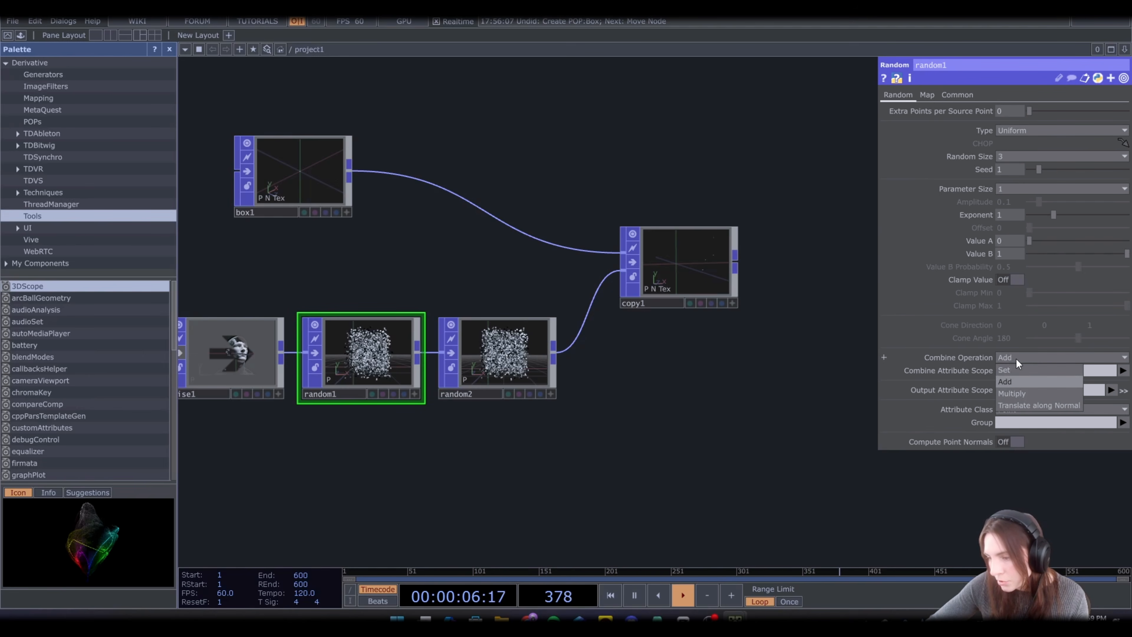
click(1009, 370)
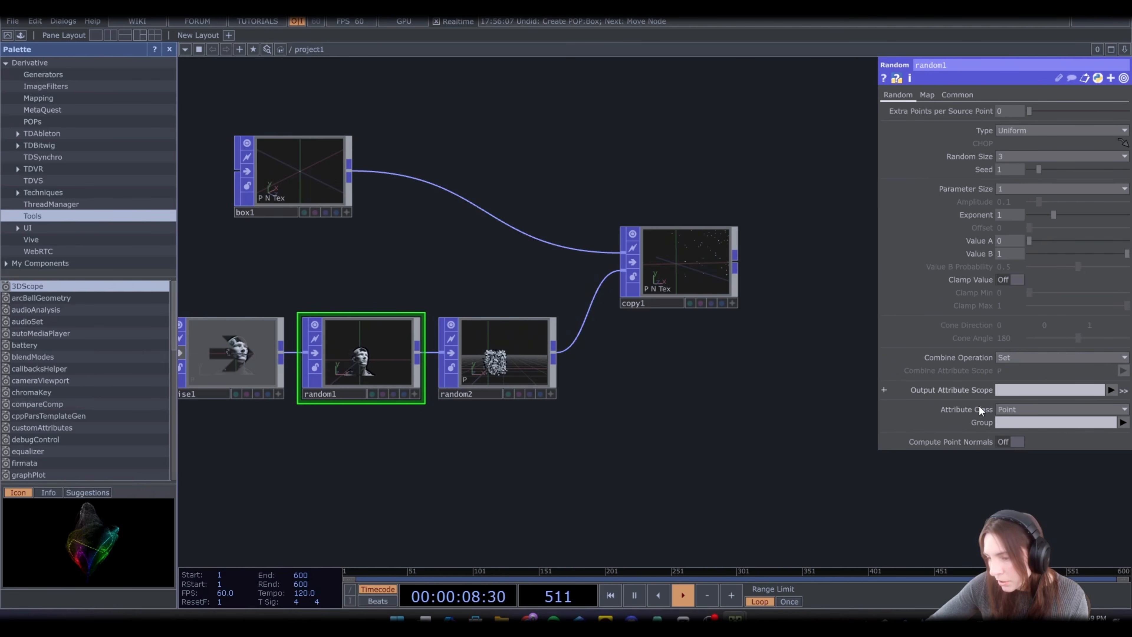
click(1110, 390)
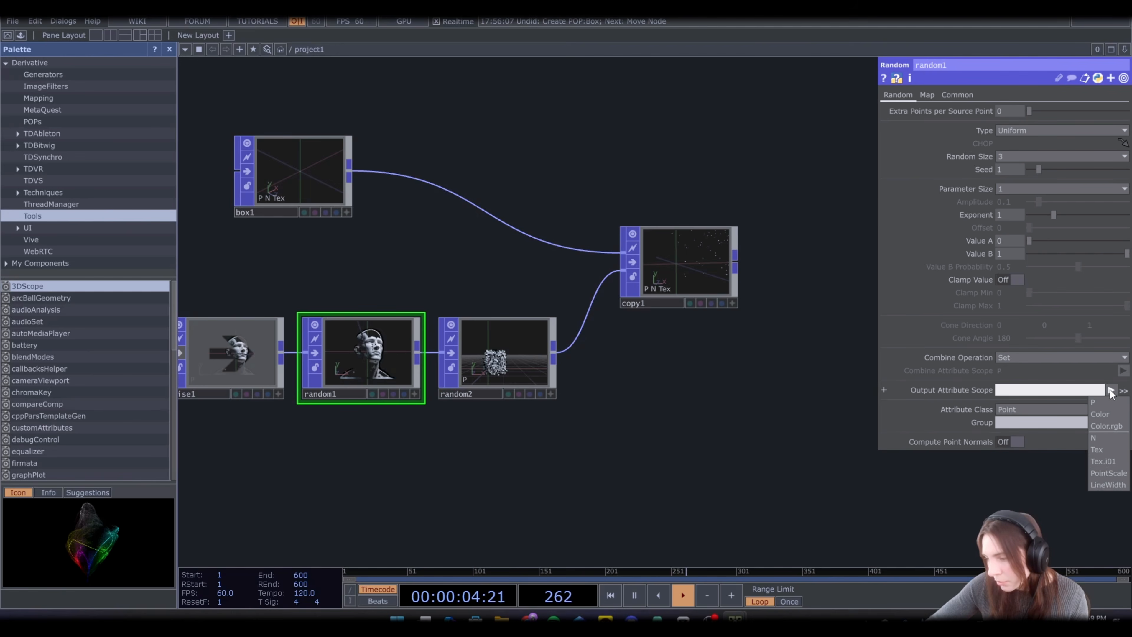
click(1103, 475)
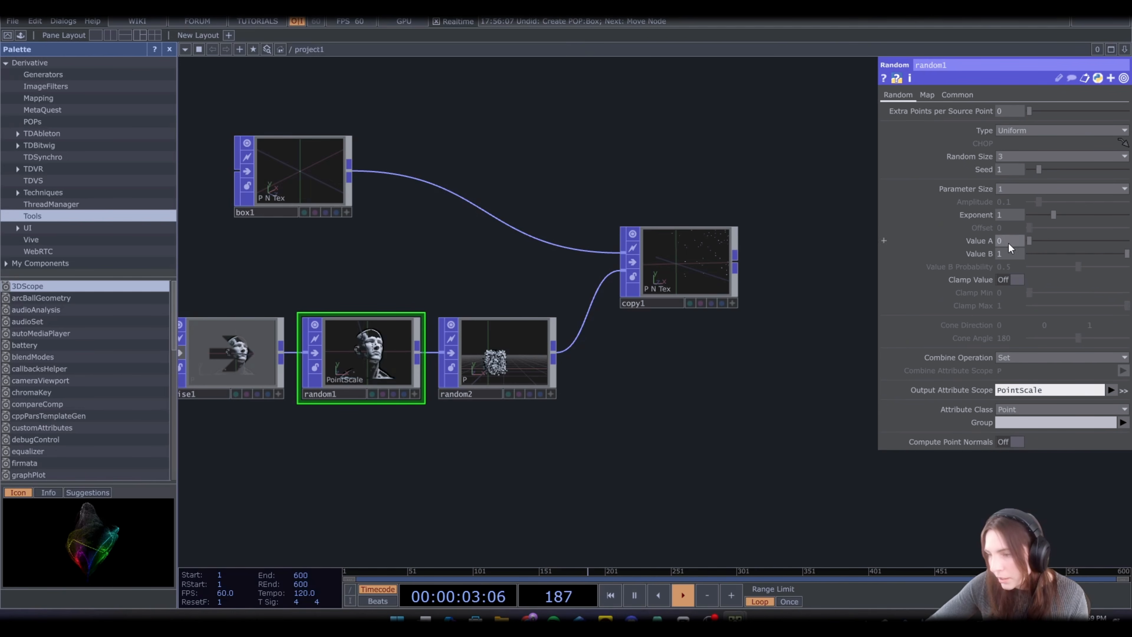
click(1008, 243)
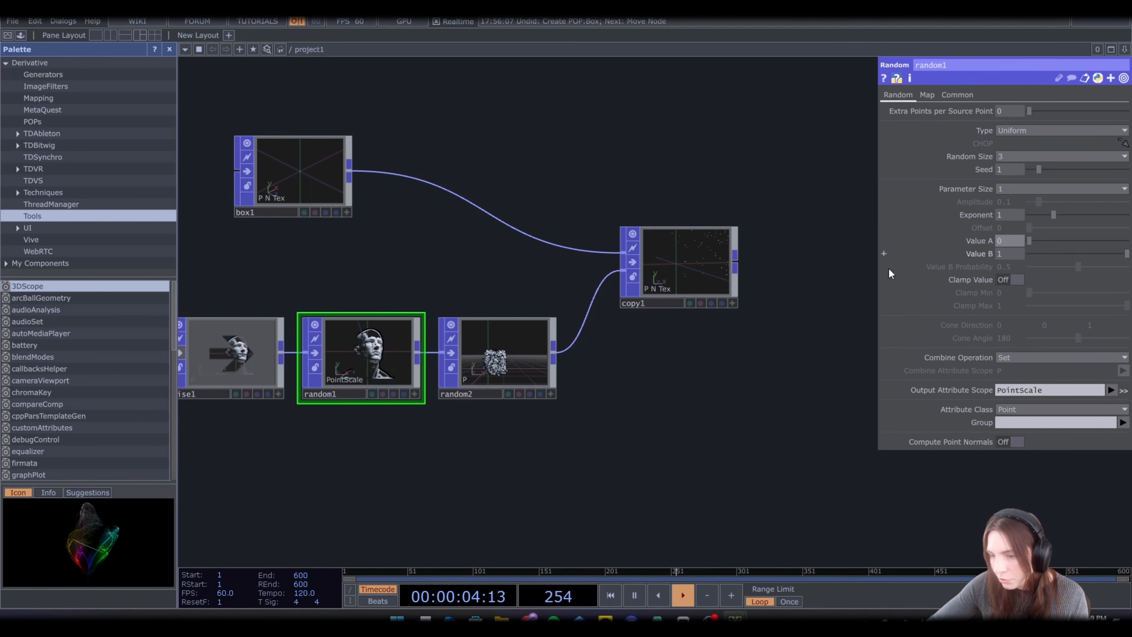
text(0.5)
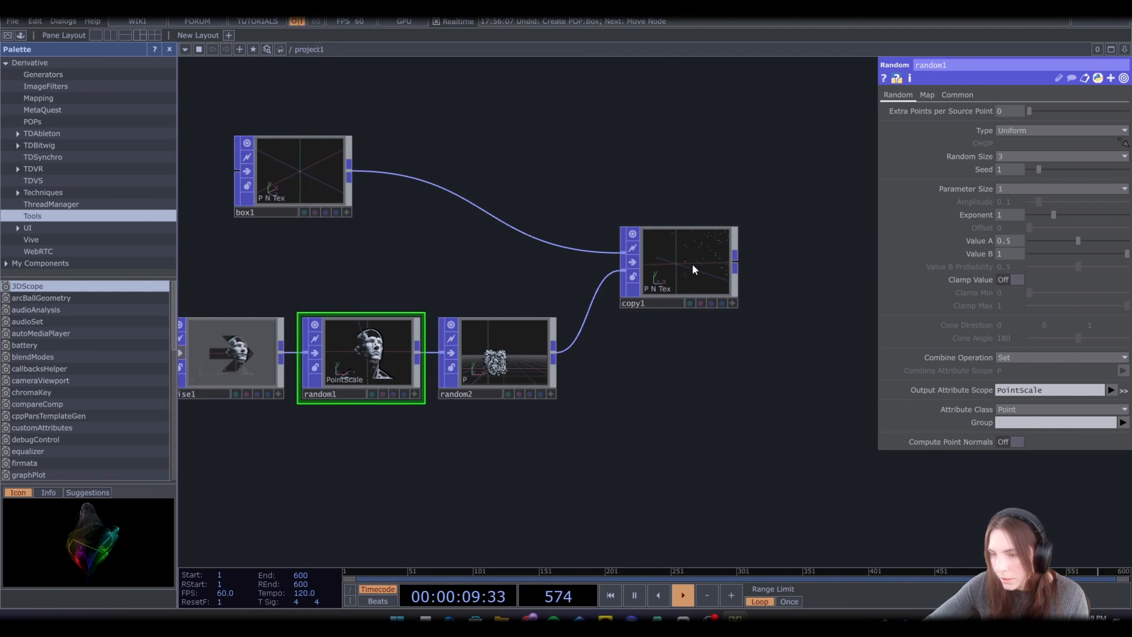
Enable Template Scale on copy1 so the boxes are scaled by the PointScale attribute
click(686, 263)
click(882, 95)
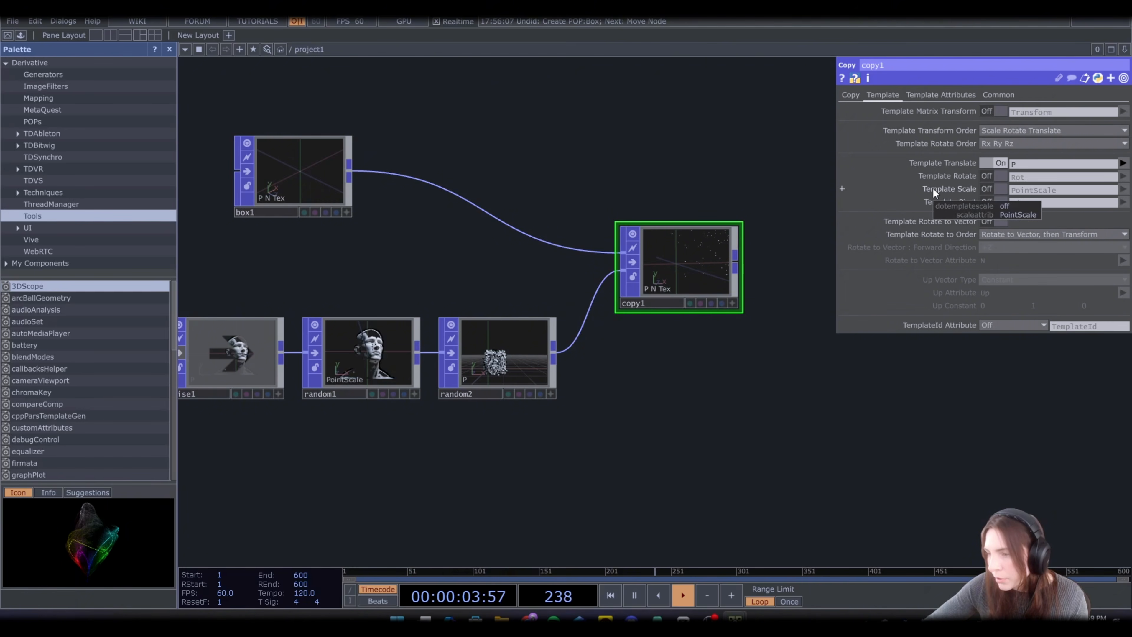
click(998, 188)
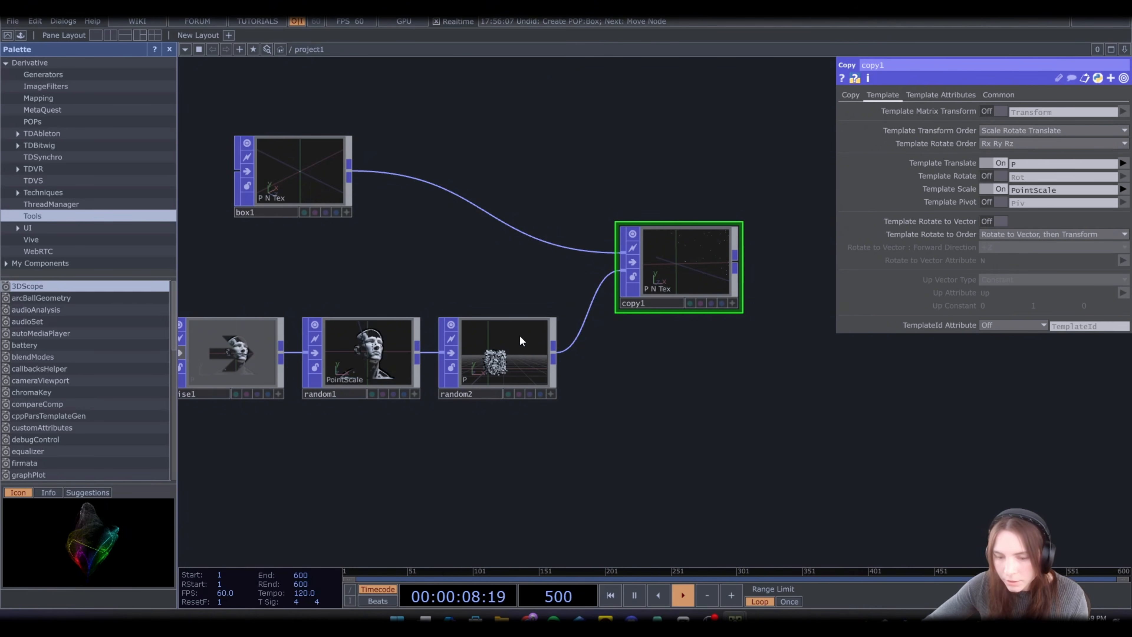
Configure random2 with Combine Operation Set, Output Attribute Scope Rot, Value A -90, and Value B 90
click(494, 342)
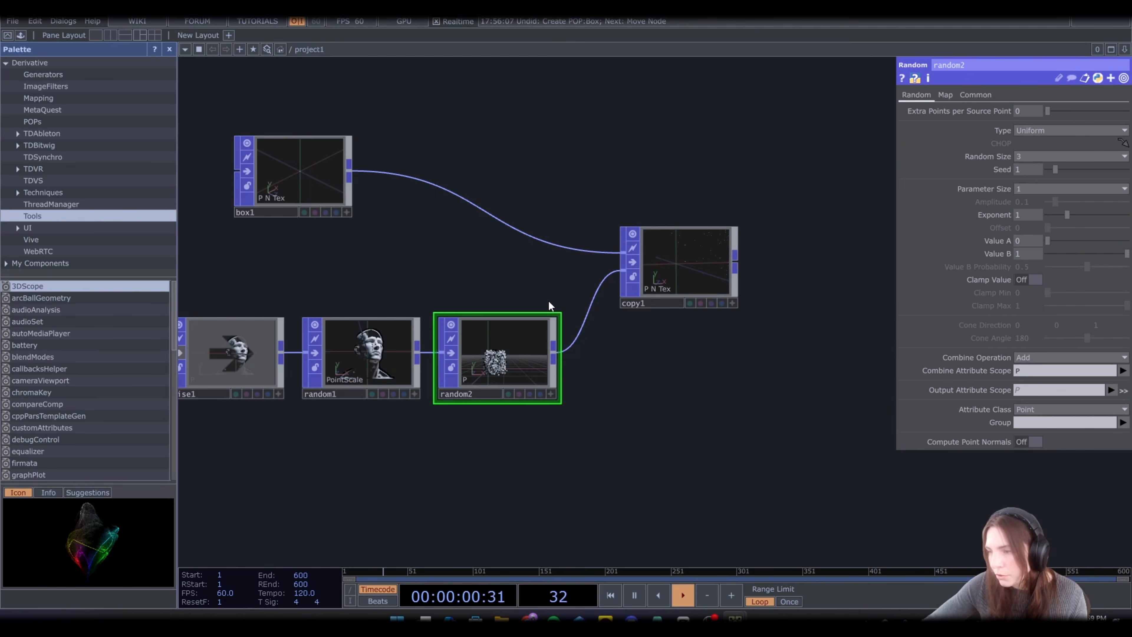
scroll(548, 300, up, 4)
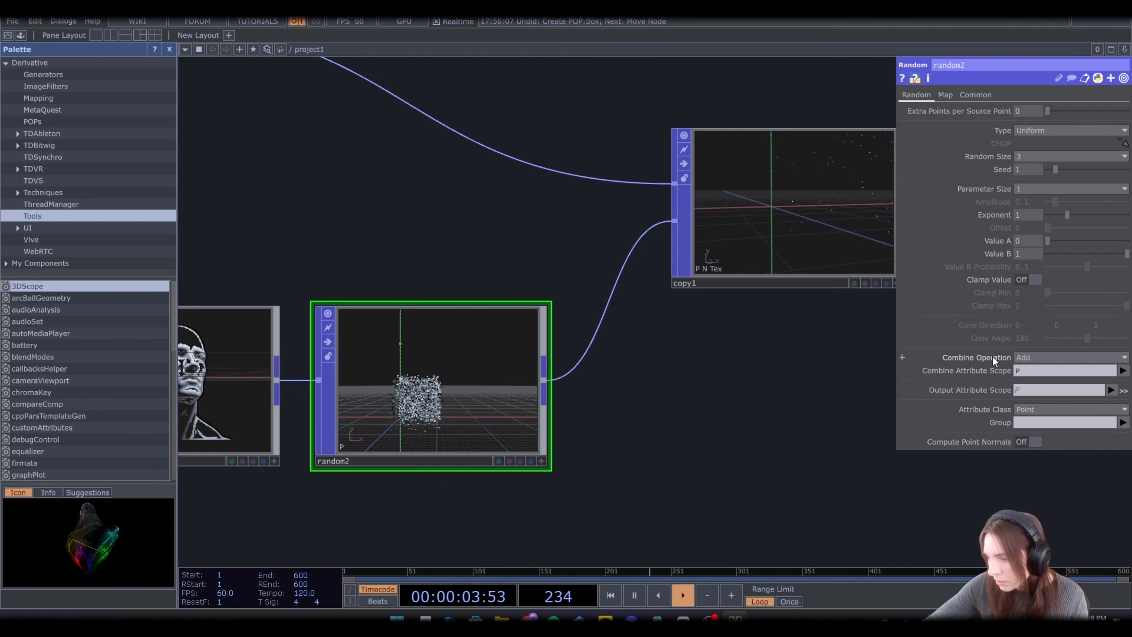
click(1033, 356)
click(1024, 368)
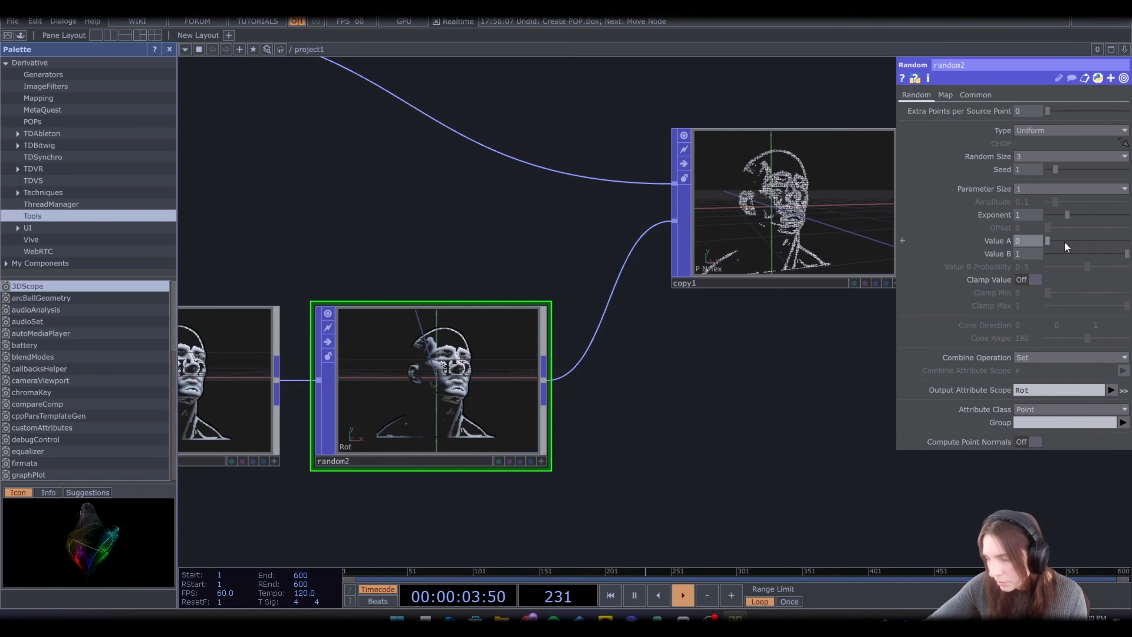
text(-90)
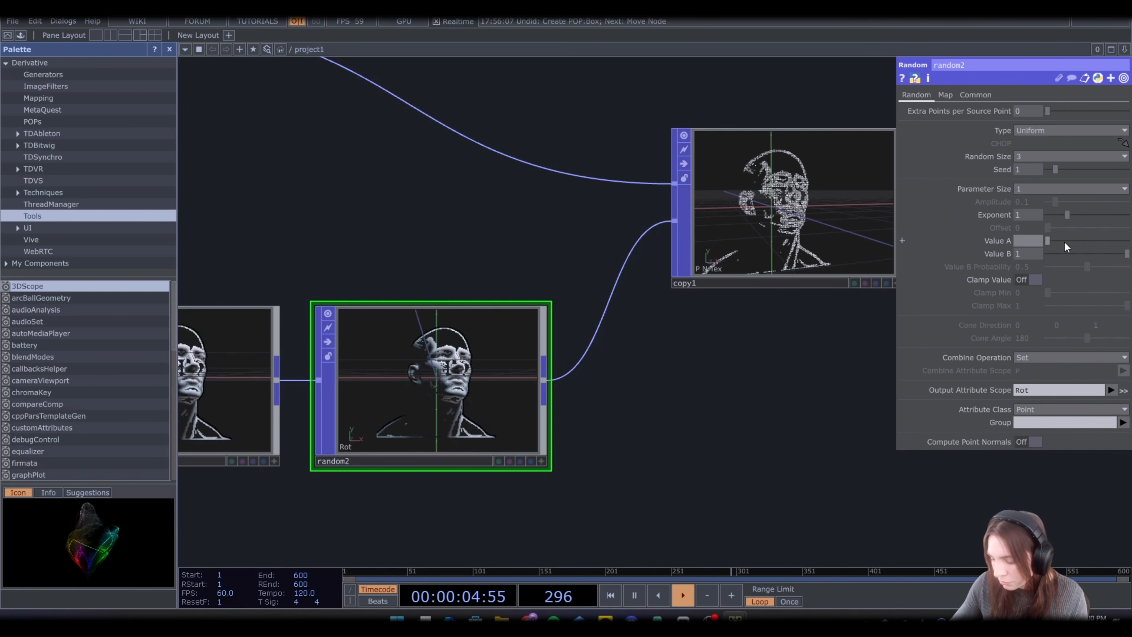
click(1027, 254)
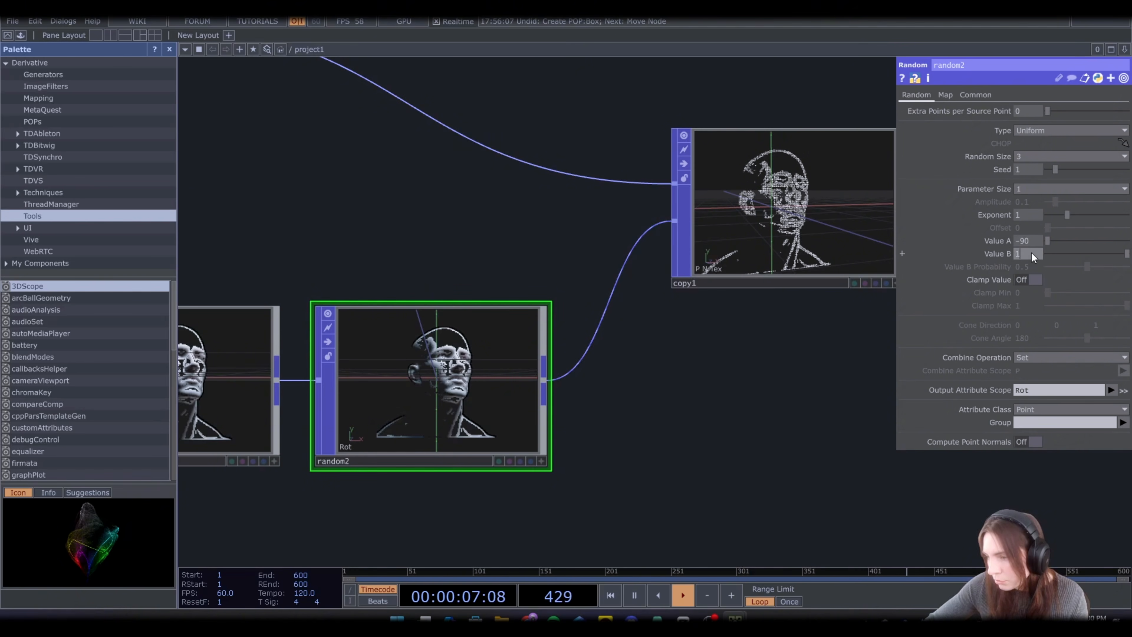
text(90)
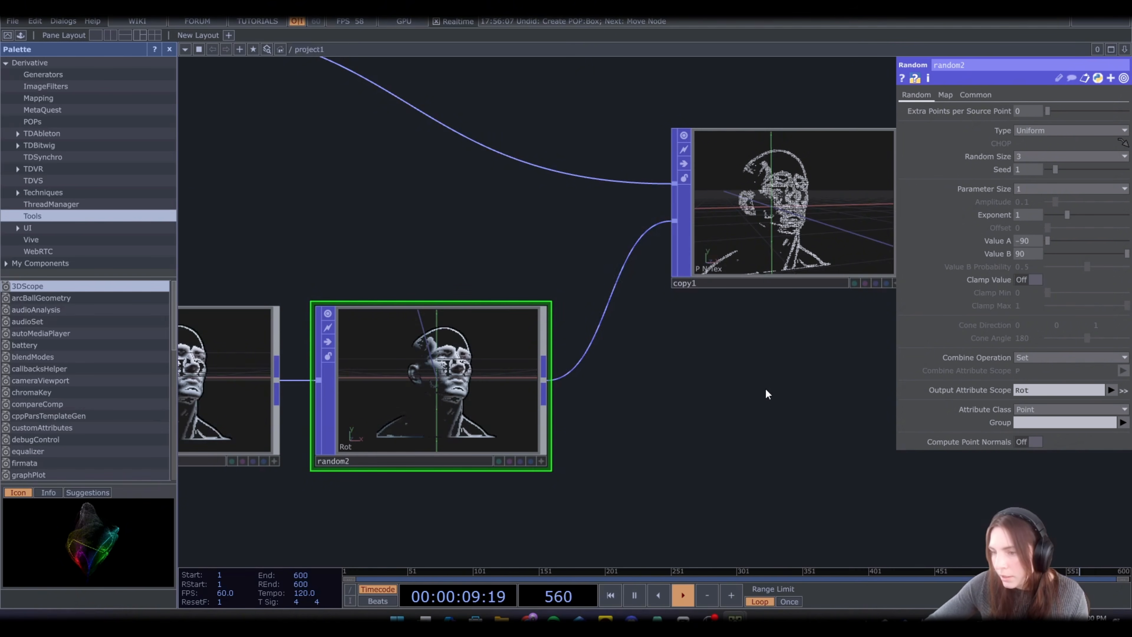
Enable Template Rotate on copy1 so the boxes are rotated by the Rot attribute
click(810, 206)
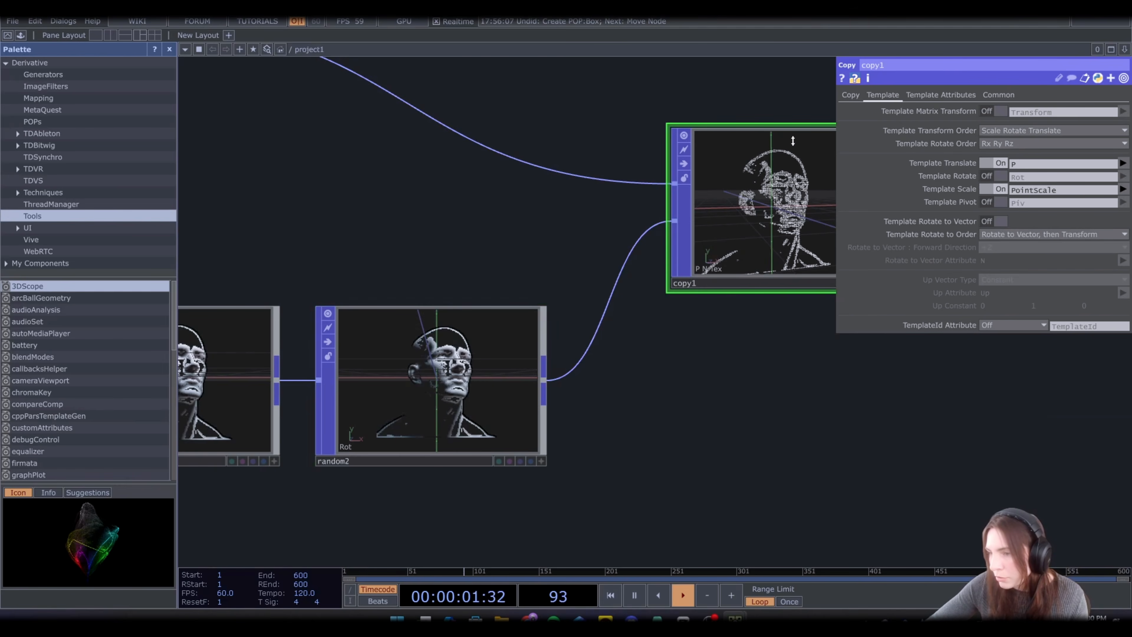
click(997, 176)
drag(673, 410, 447, 535)
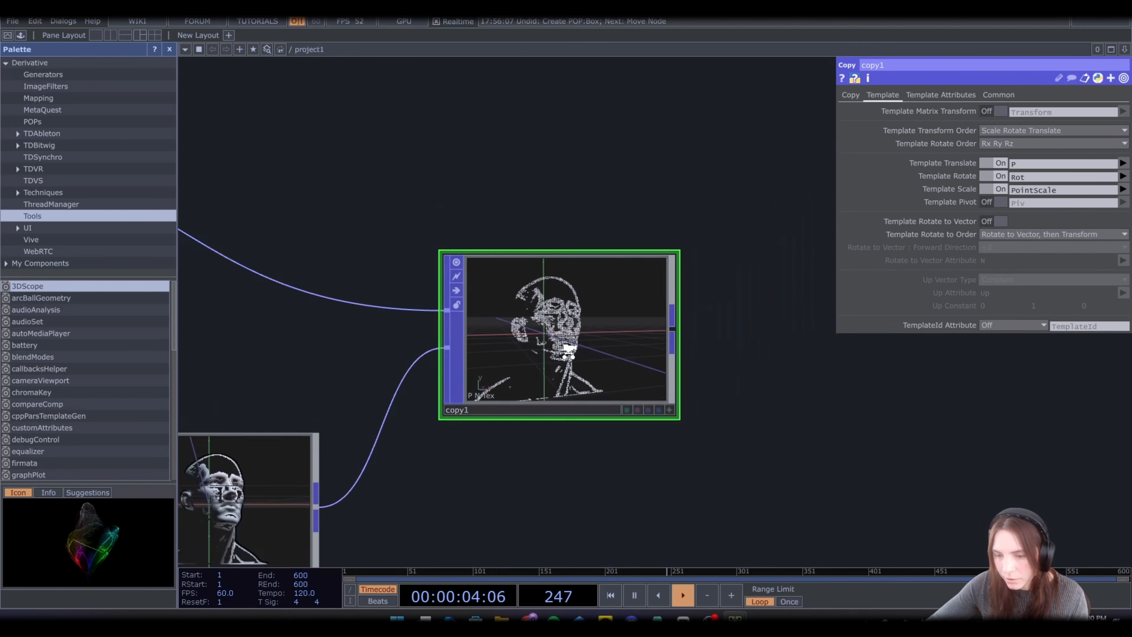
Examine the scale and rotation of the boxes in copy1's viewer up close from several angles
scroll(565, 347, up, 6)
scroll(565, 347, down, 4)
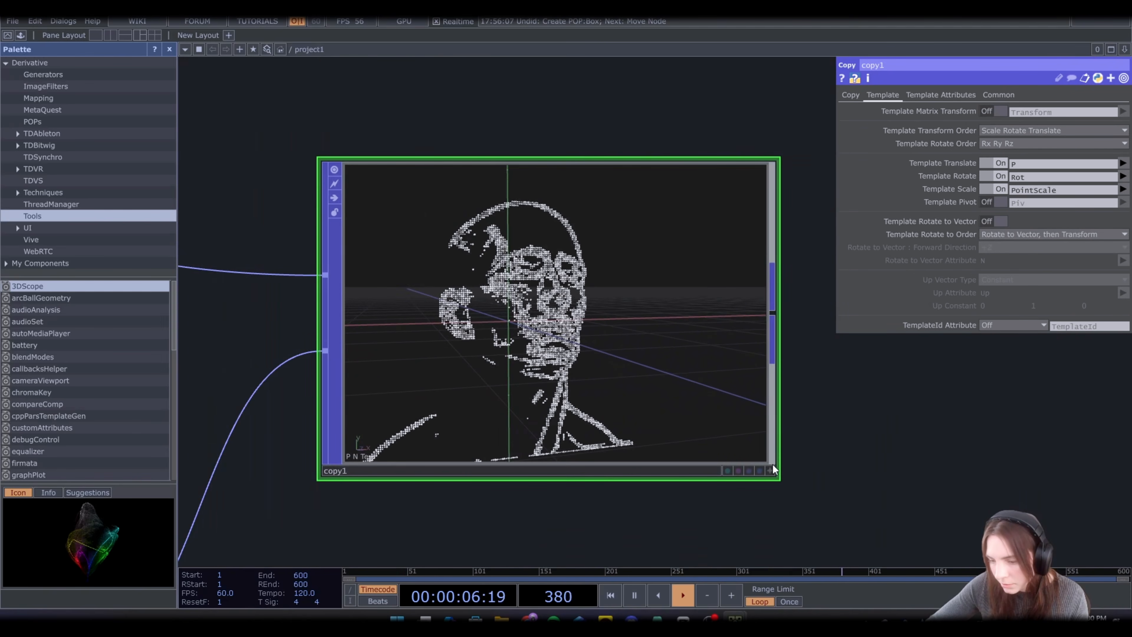
click(773, 467)
scroll(512, 306, up, 5)
scroll(511, 306, up, 2)
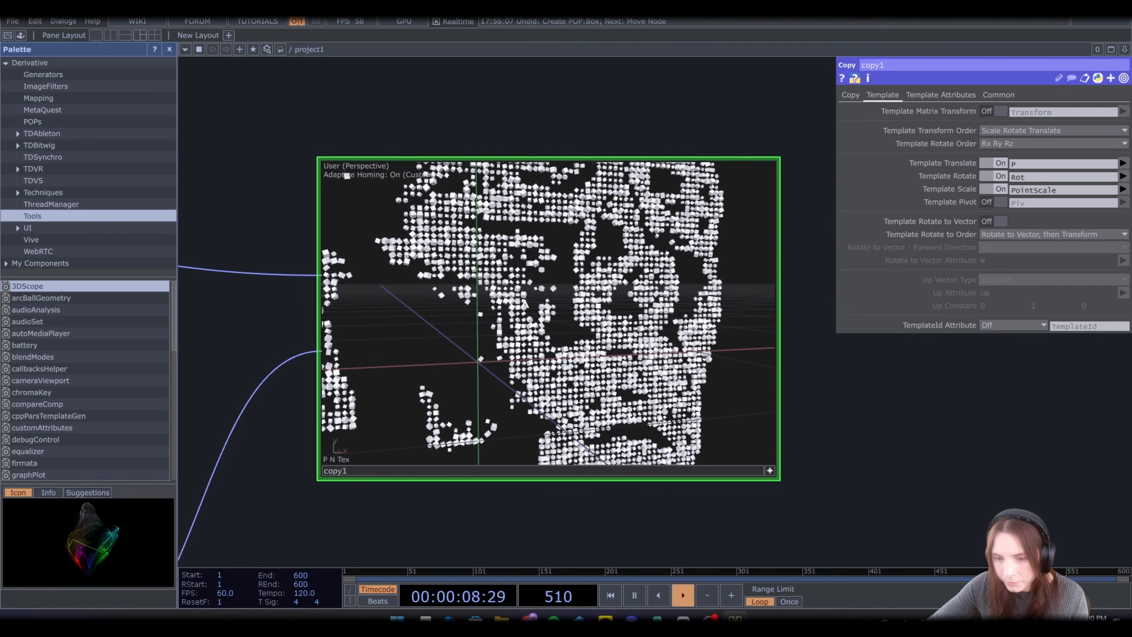
drag(633, 314, 513, 285)
mouse_move(635, 343)
mouse_down()
mouse_move(606, 336)
mouse_move(663, 341)
mouse_move(602, 339)
mouse_move(651, 336)
mouse_up()
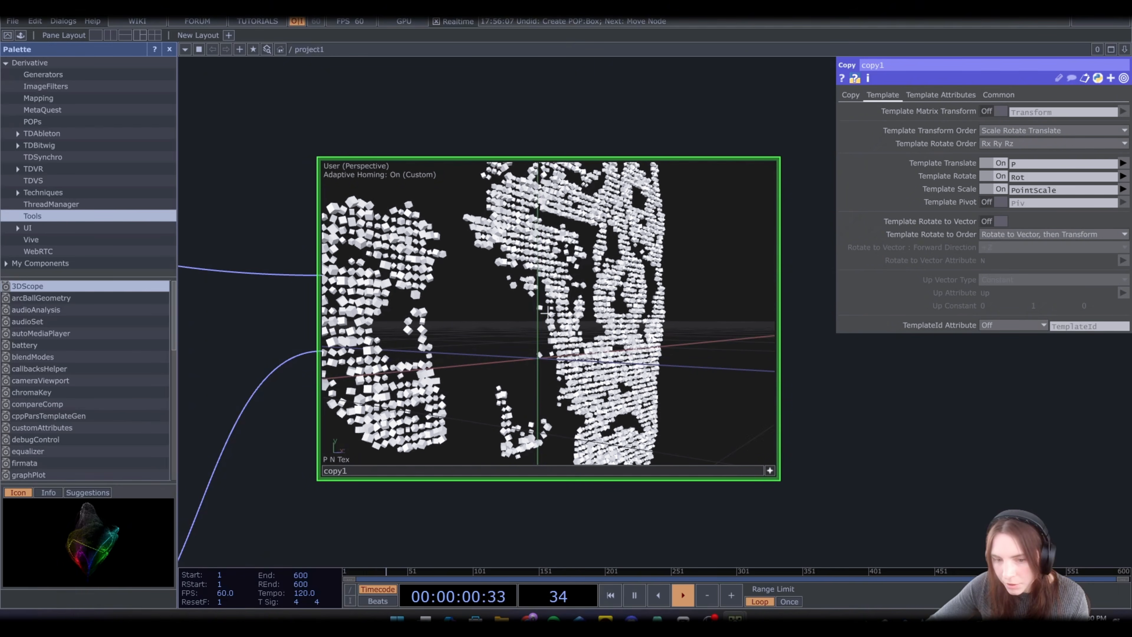
drag(547, 313, 602, 340)
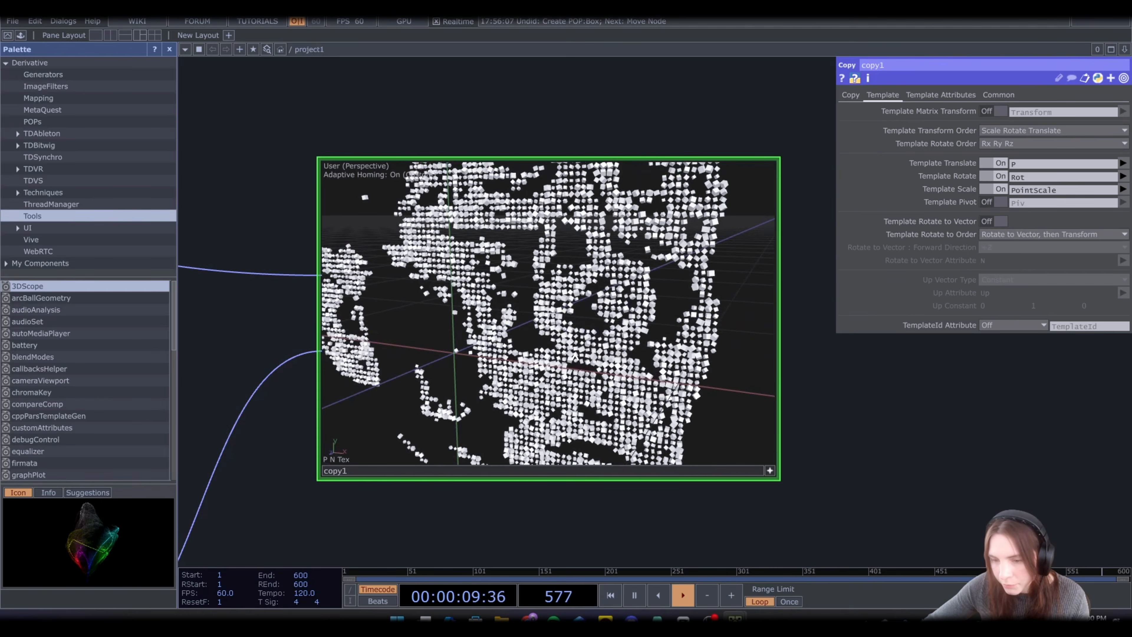
drag(575, 361, 613, 354)
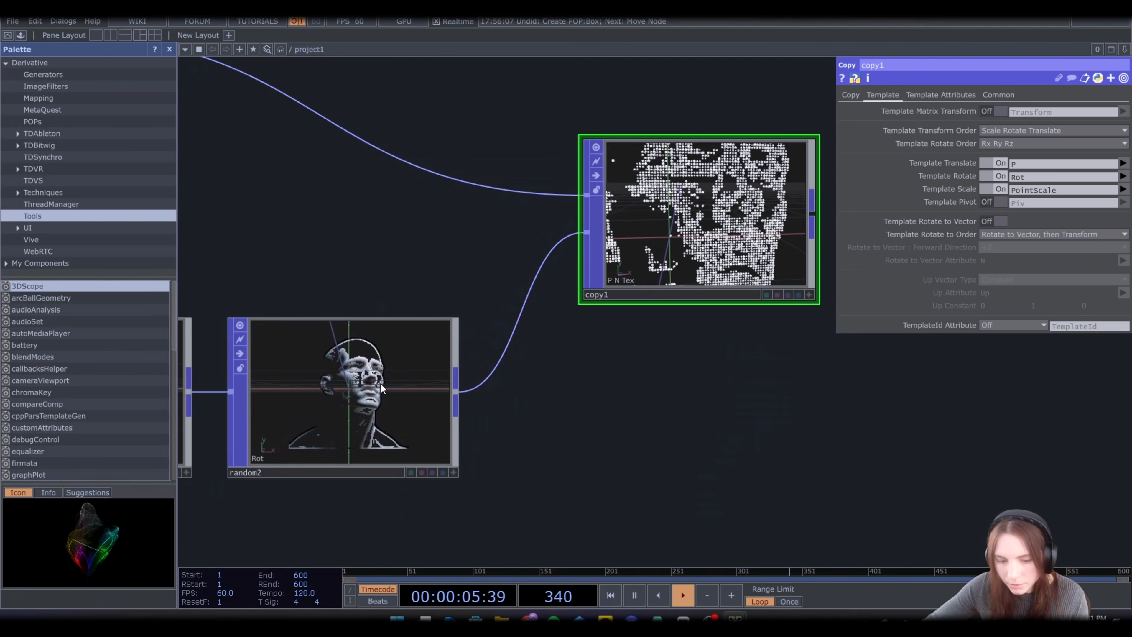
Limit random2's Output Attribute Scope to Rot.y and check the rotated boxes in copy1
click(379, 390)
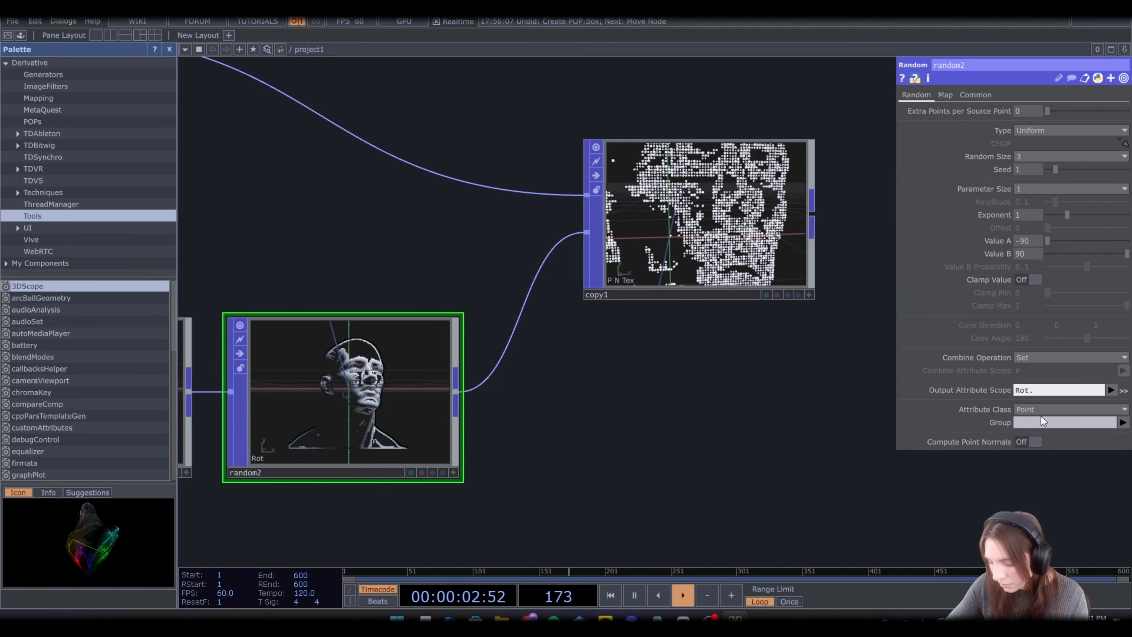
text(y)
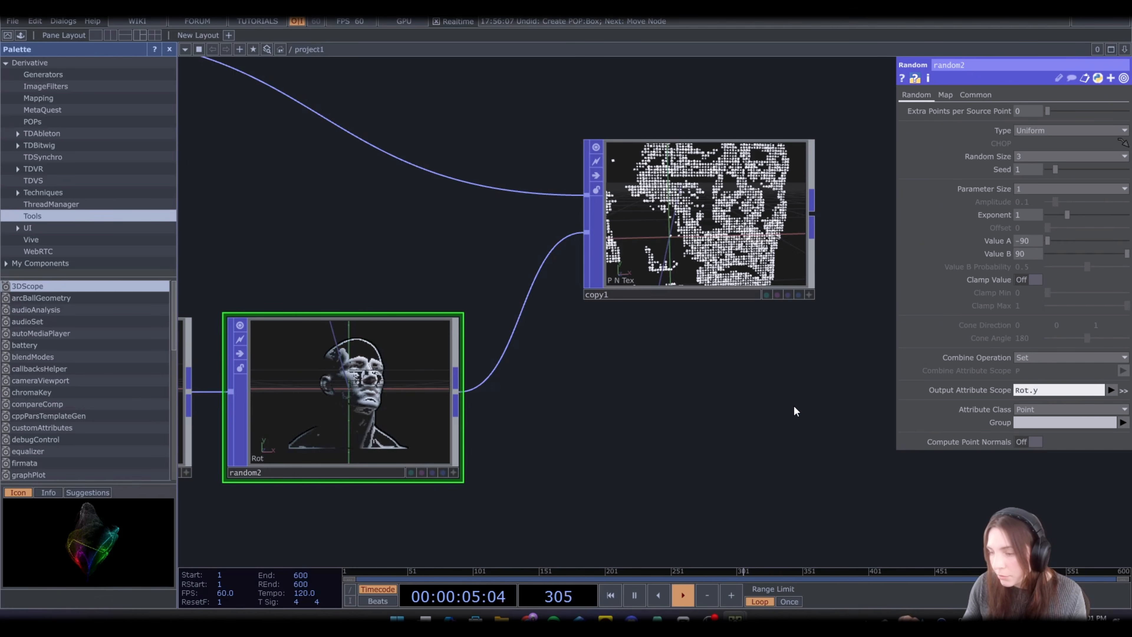
key(Return)
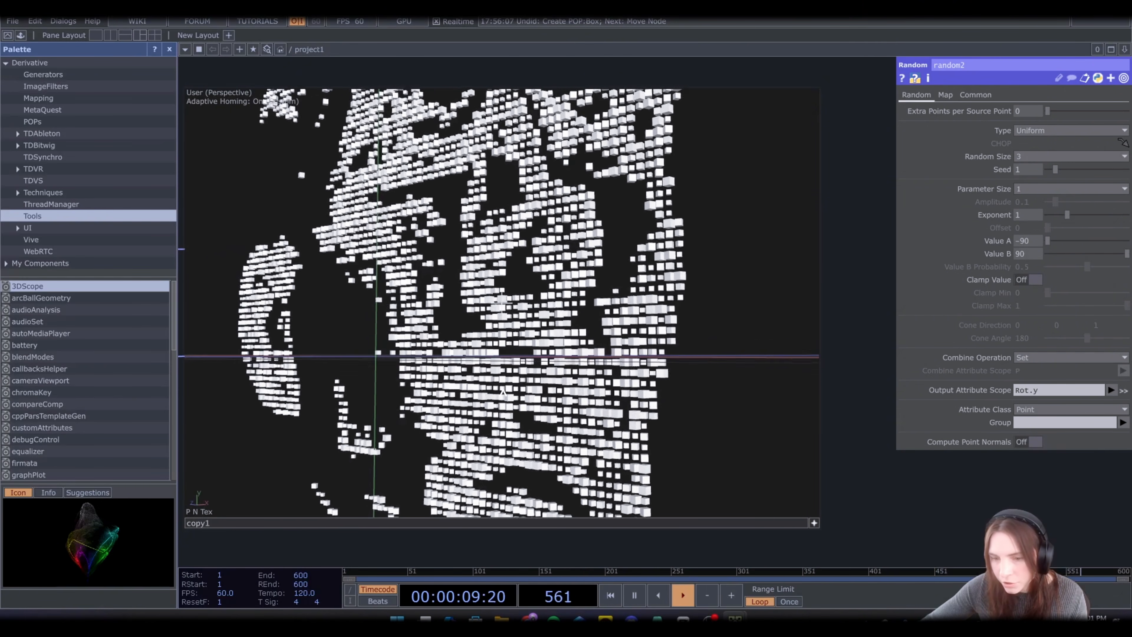
Add a Grid POP below random2 and set its Columns to 1, Rows to 1, and Slices to 6
drag(511, 393, 748, 477)
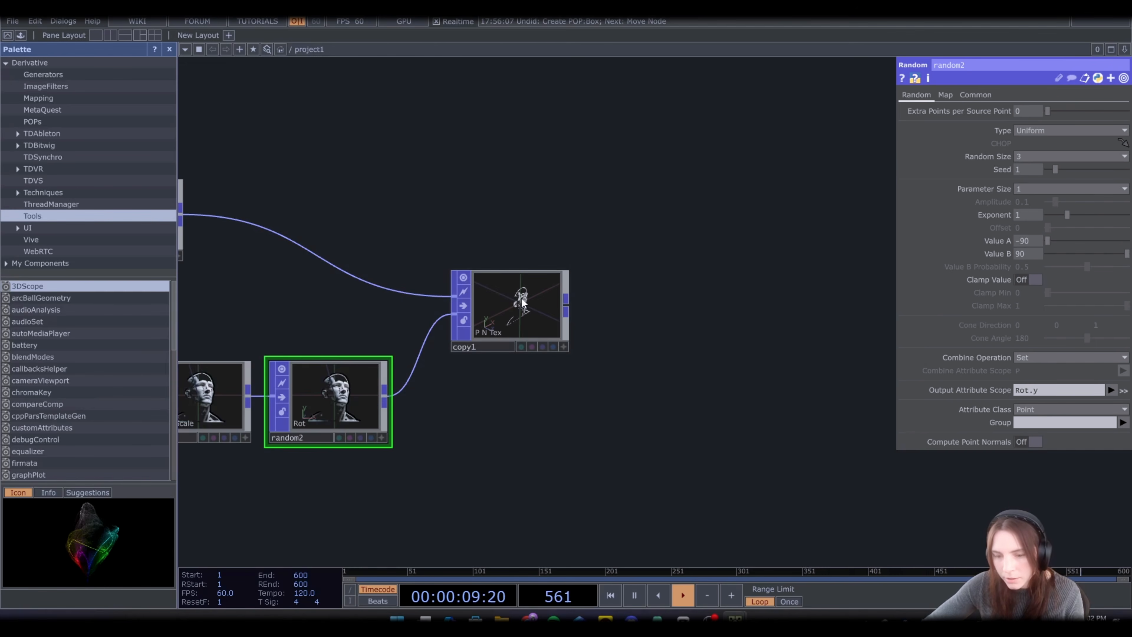
mouse_move(522, 302)
mouse_down()
mouse_move(528, 283)
mouse_move(536, 292)
mouse_up()
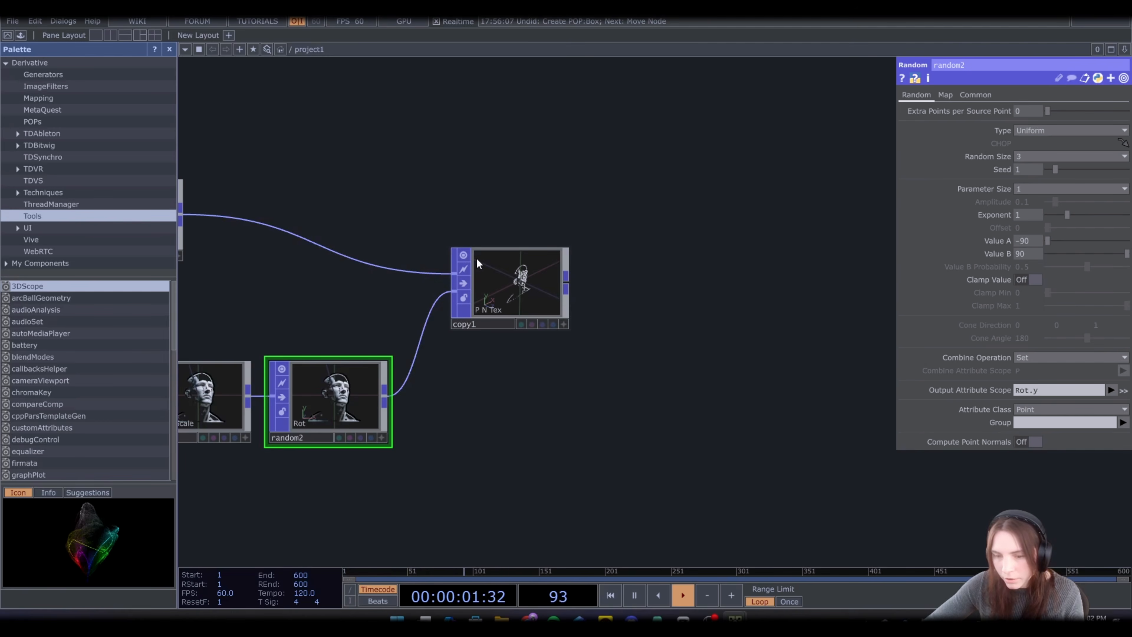
scroll(525, 290, up, 5)
scroll(512, 286, down, 2)
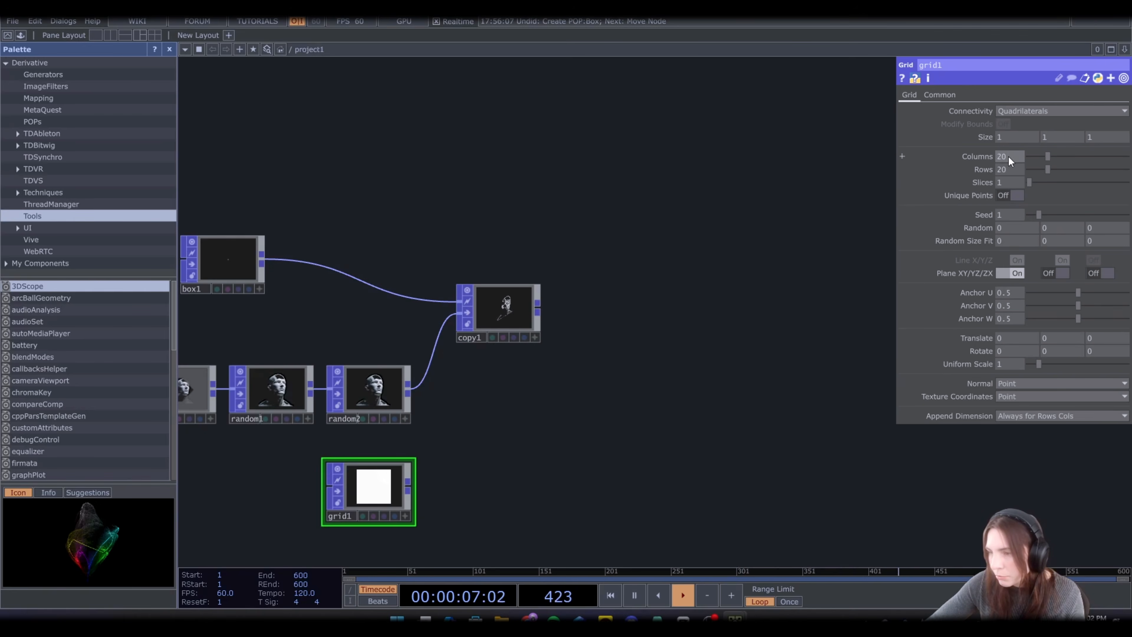
click(1011, 156)
text(1)
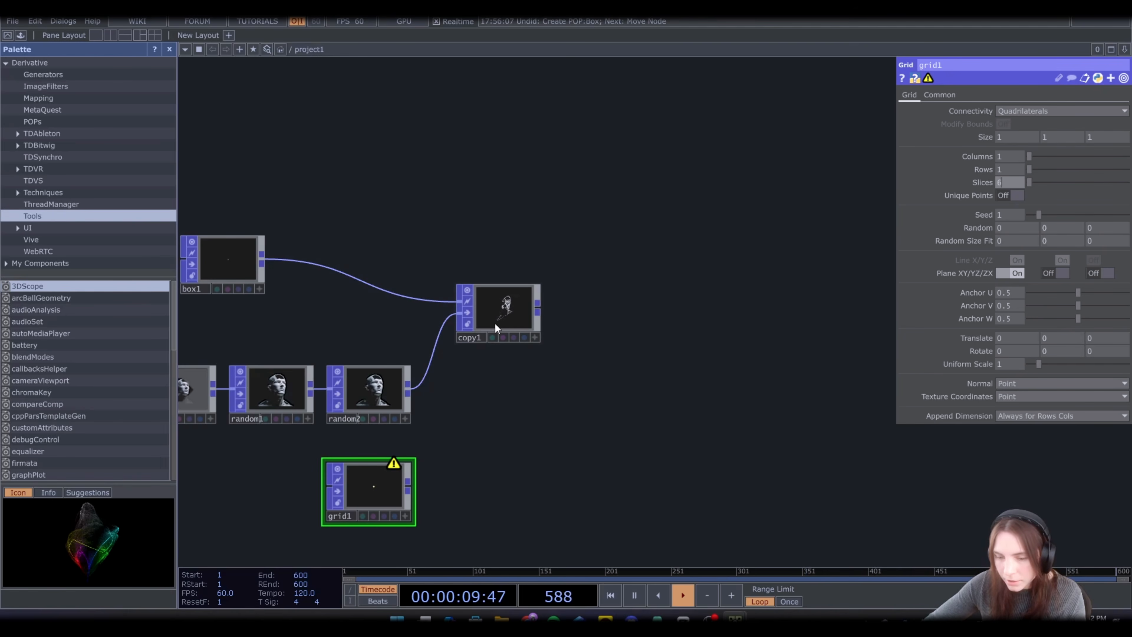
Add a Copy POP after copy1, with copy1 as its first input and grid1 as its template input
key(Tab)
text(c)
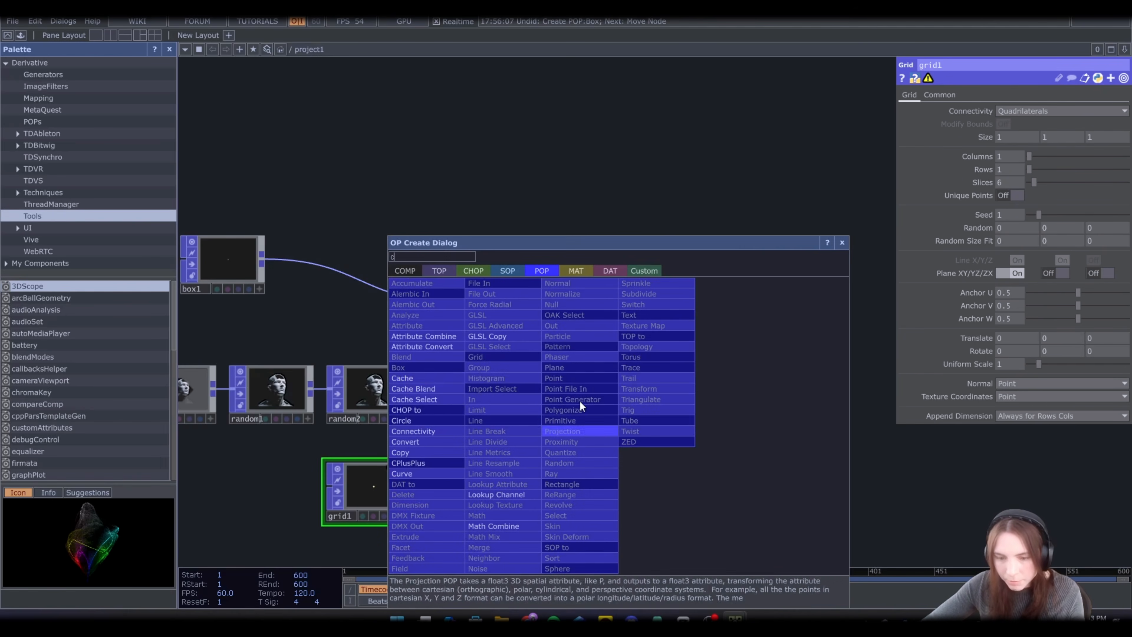
click(411, 452)
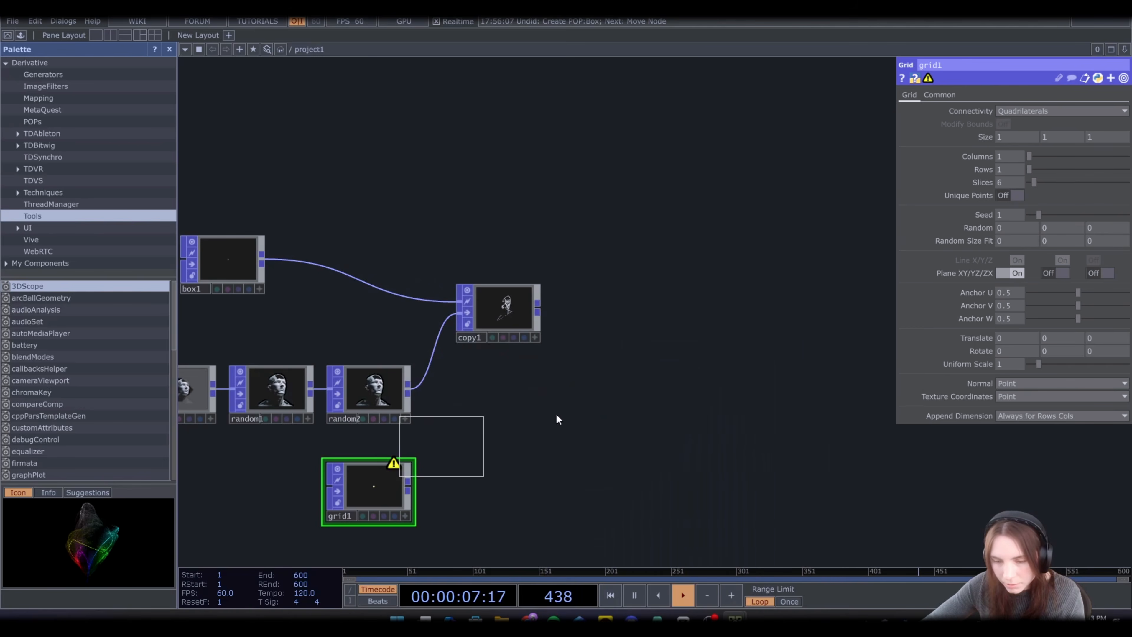
click(623, 388)
drag(568, 373, 589, 369)
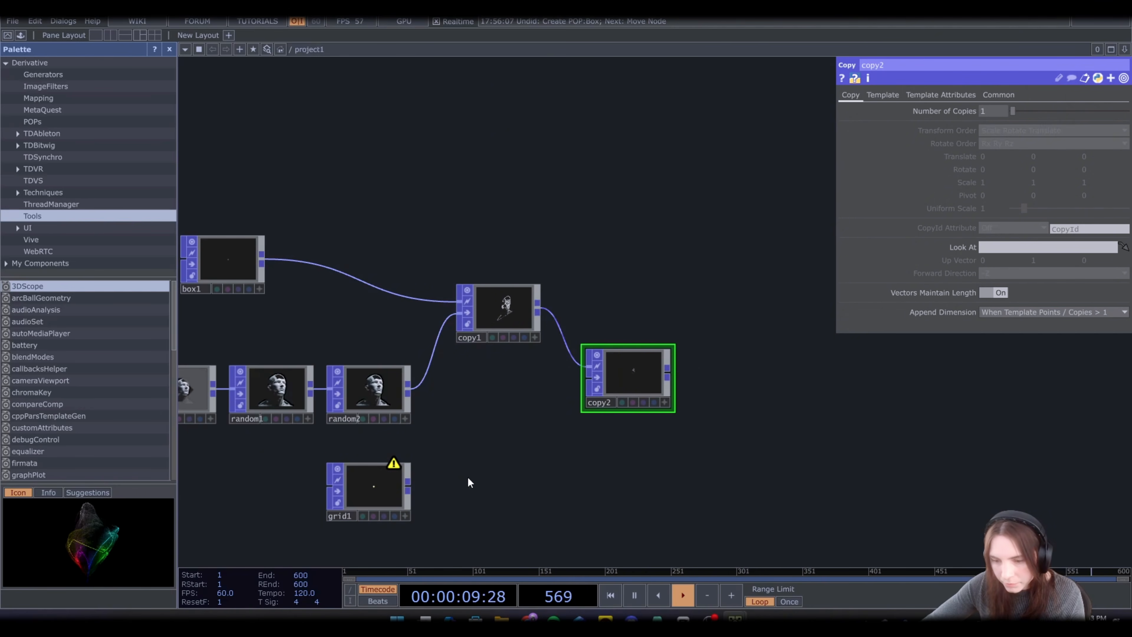
drag(412, 490, 585, 389)
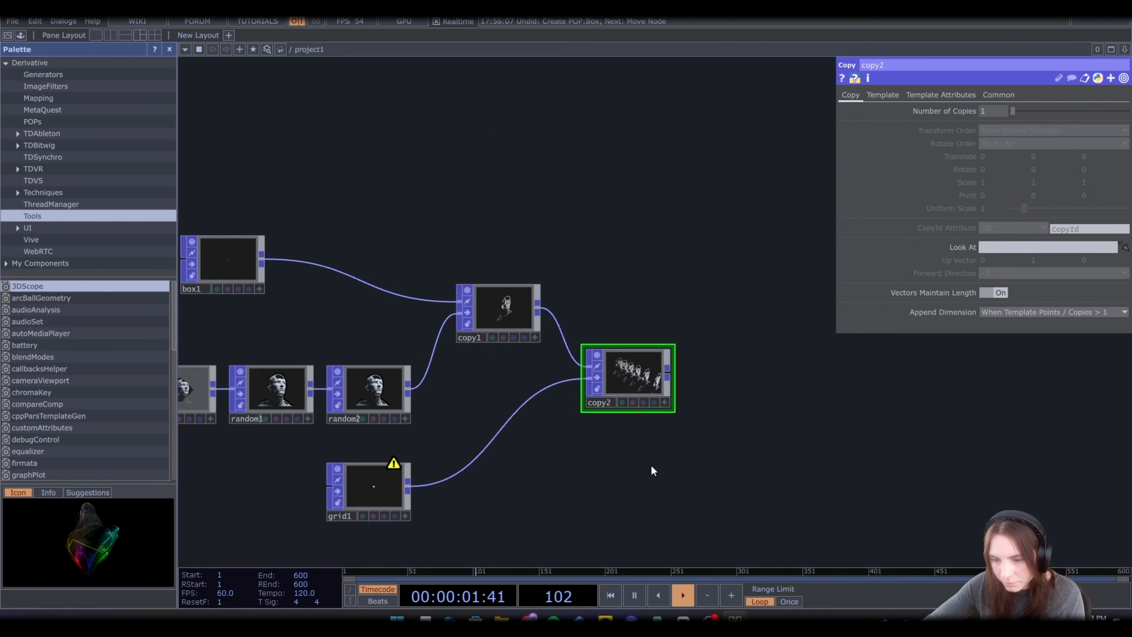
Set grid1's Z Size to 0.025 and check the spacing of the stacked copies in copy2
drag(652, 468, 602, 484)
scroll(597, 414, up, 5)
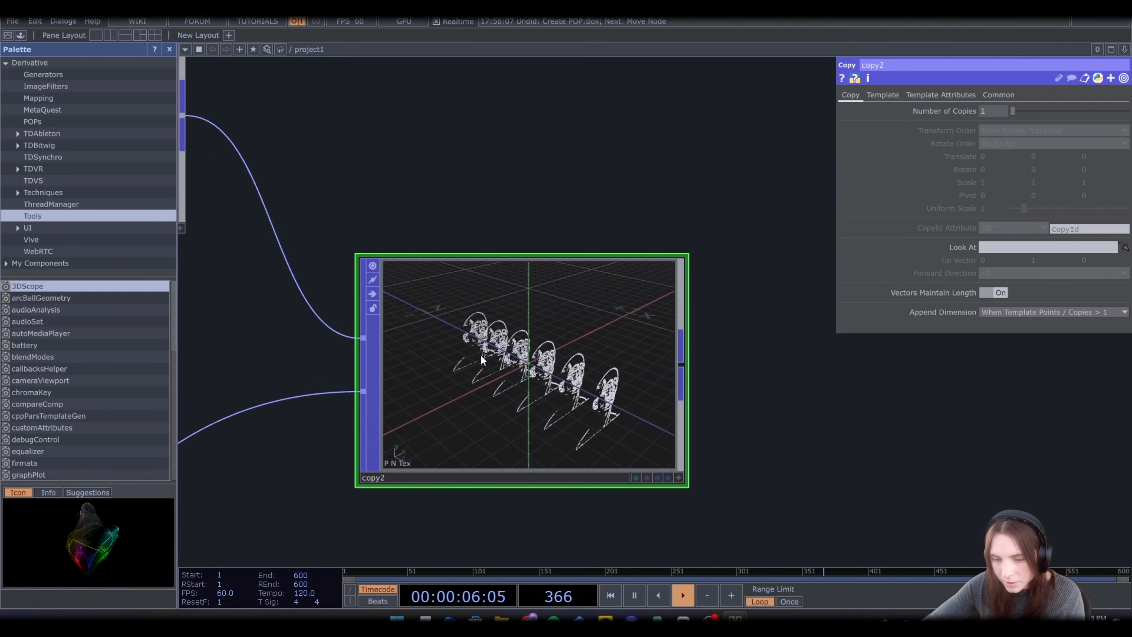
scroll(484, 362, down, 4)
scroll(443, 454, down, 1)
scroll(450, 371, up, 5)
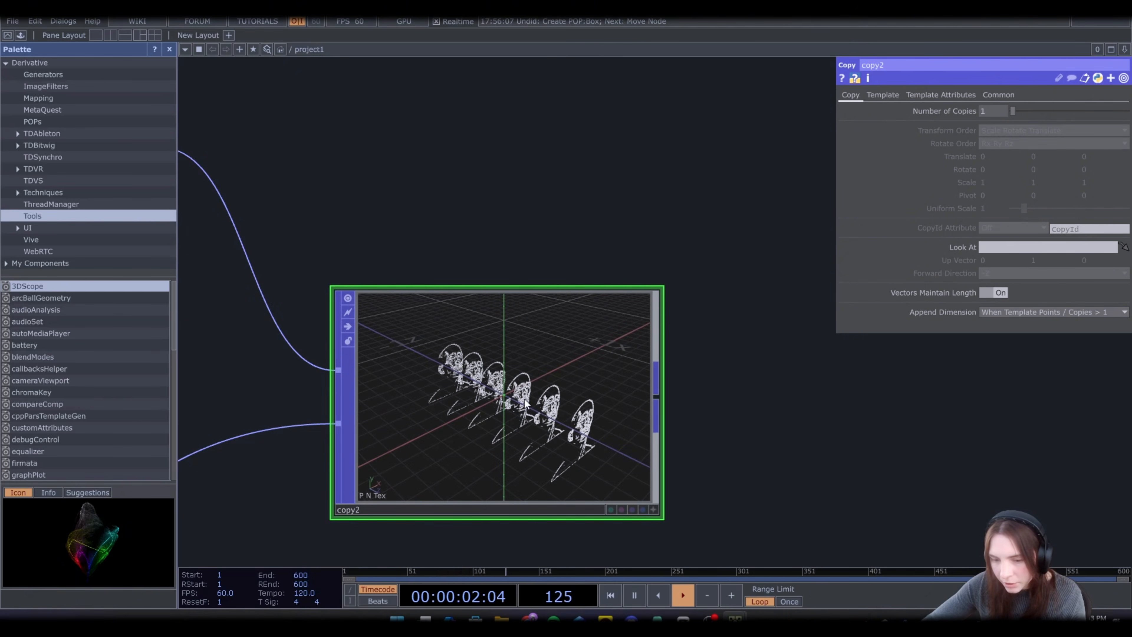
scroll(460, 390, down, 6)
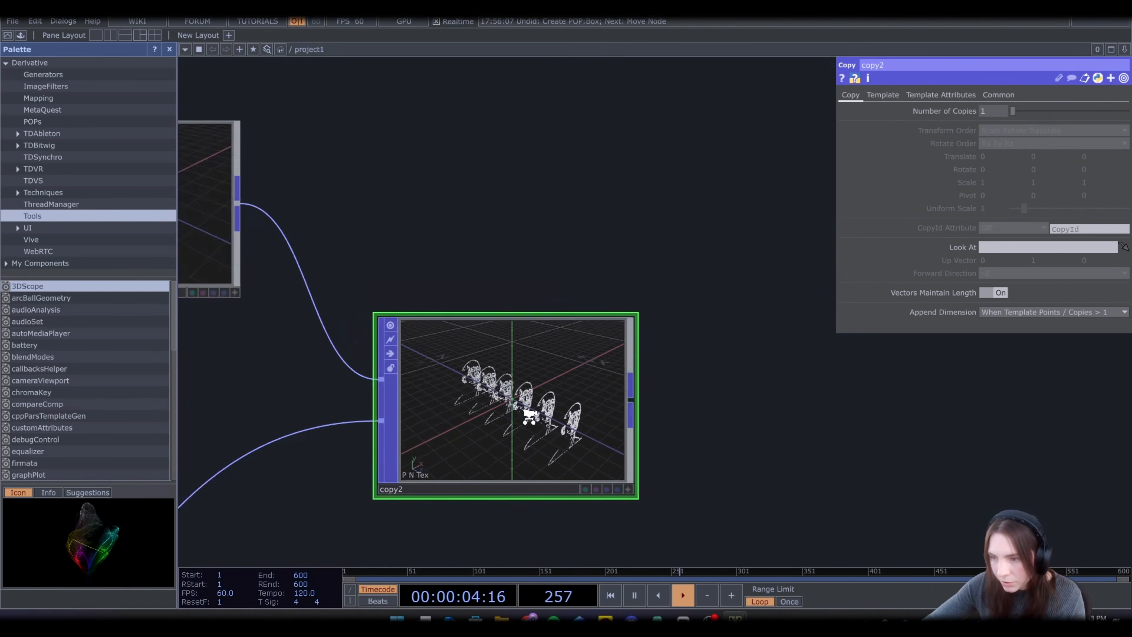
click(303, 488)
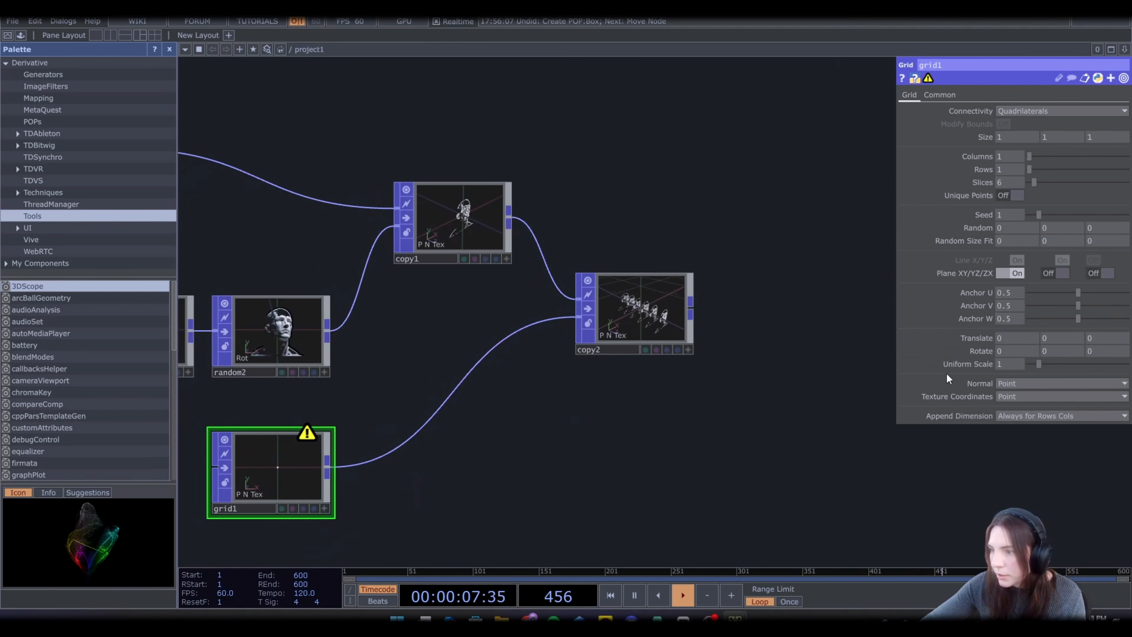
click(1101, 141)
text(0.025)
key(Return)
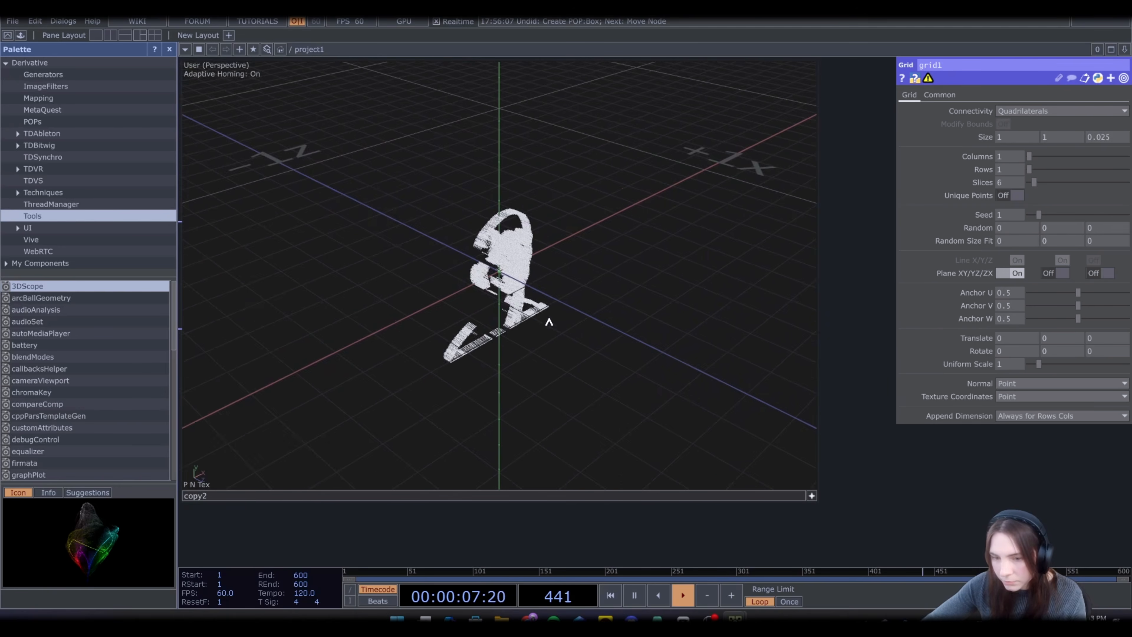
drag(549, 322, 498, 278)
scroll(566, 276, up, 8)
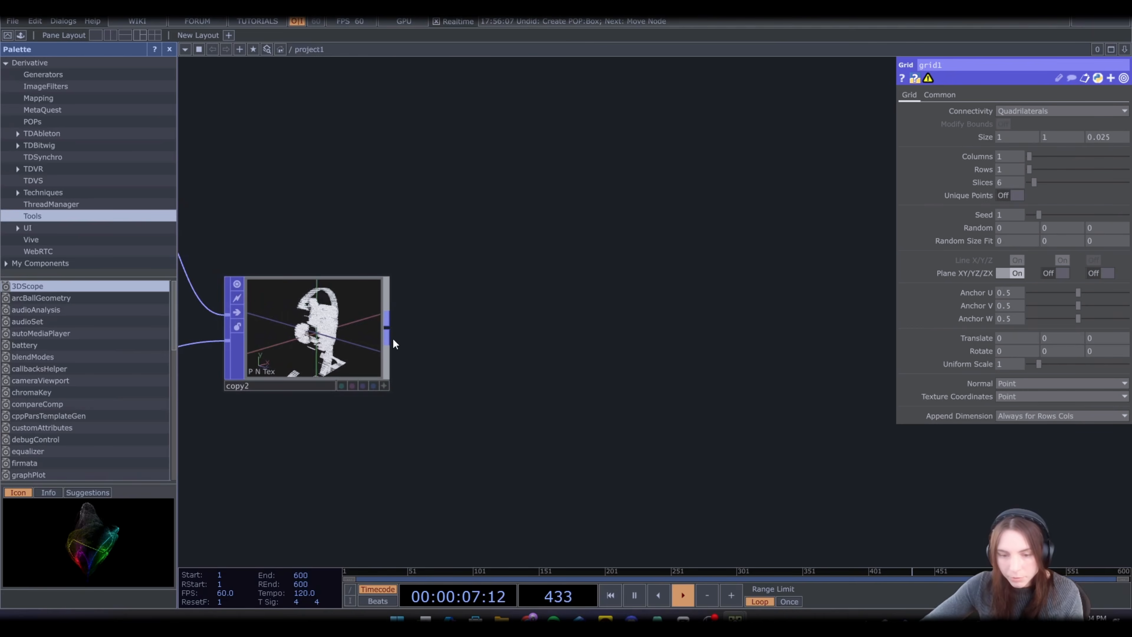
Add a Transform POP after copy2's output
right_click(386, 332)
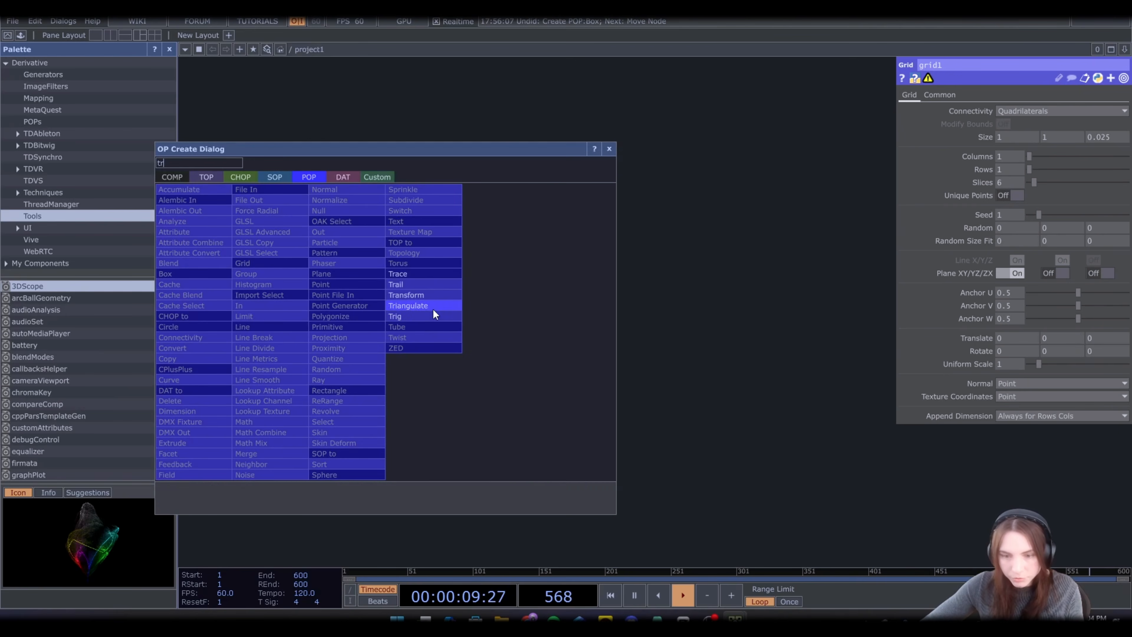
click(434, 294)
click(535, 341)
drag(656, 395, 665, 417)
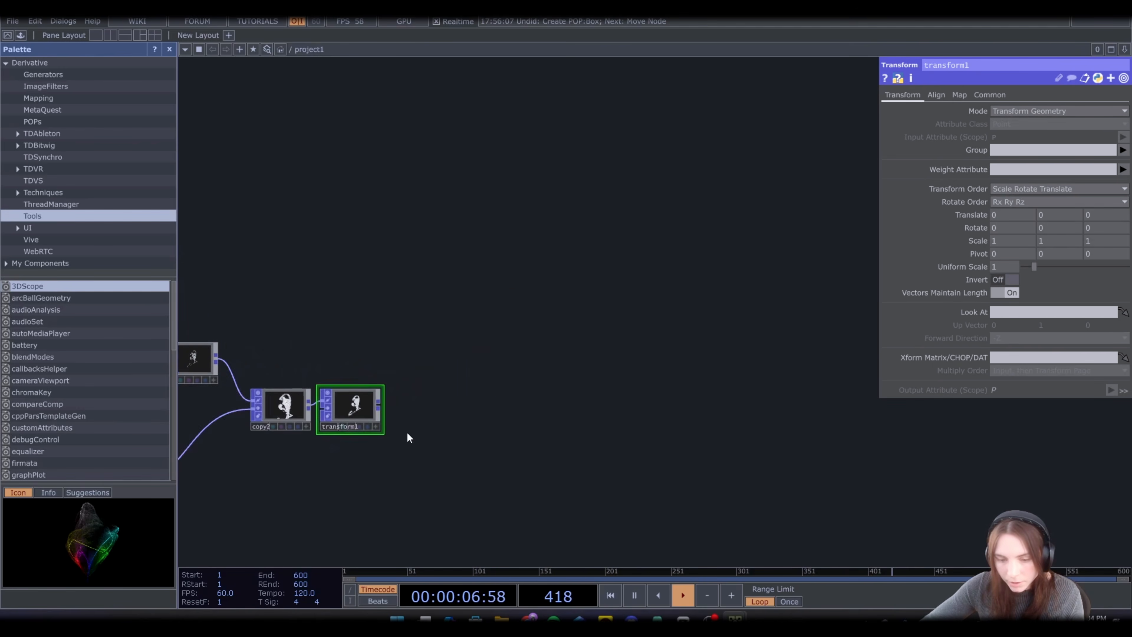
Add a Geometry COMP fed by transform1
middle_drag(428, 397, 468, 371)
scroll(463, 365, down, 1)
drag(457, 359, 460, 354)
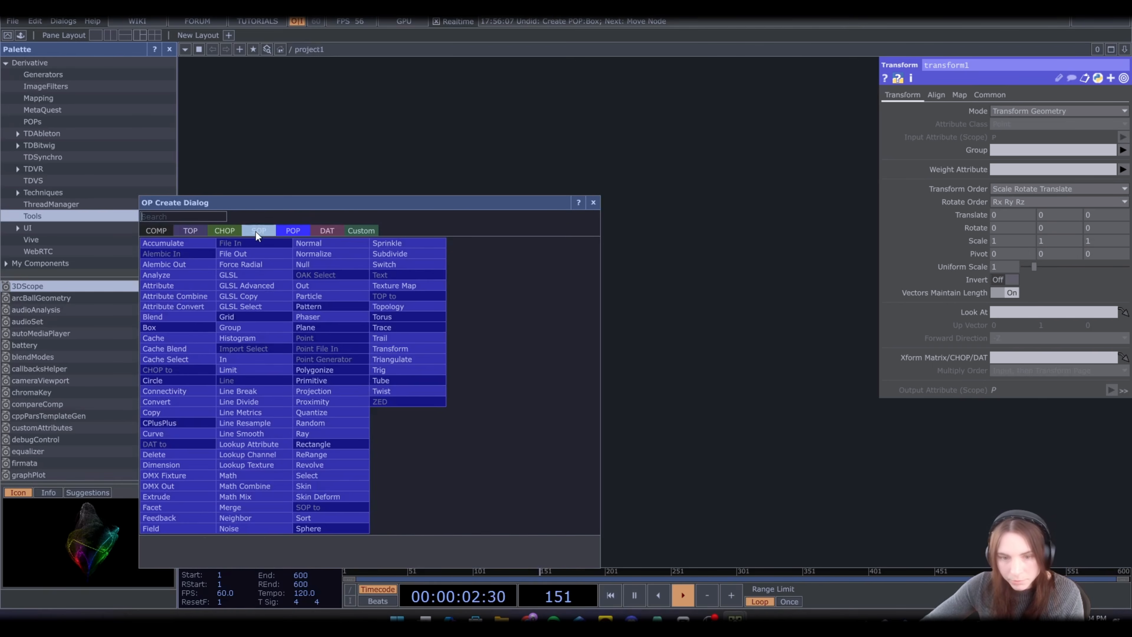
key(Tab)
click(156, 230)
click(159, 338)
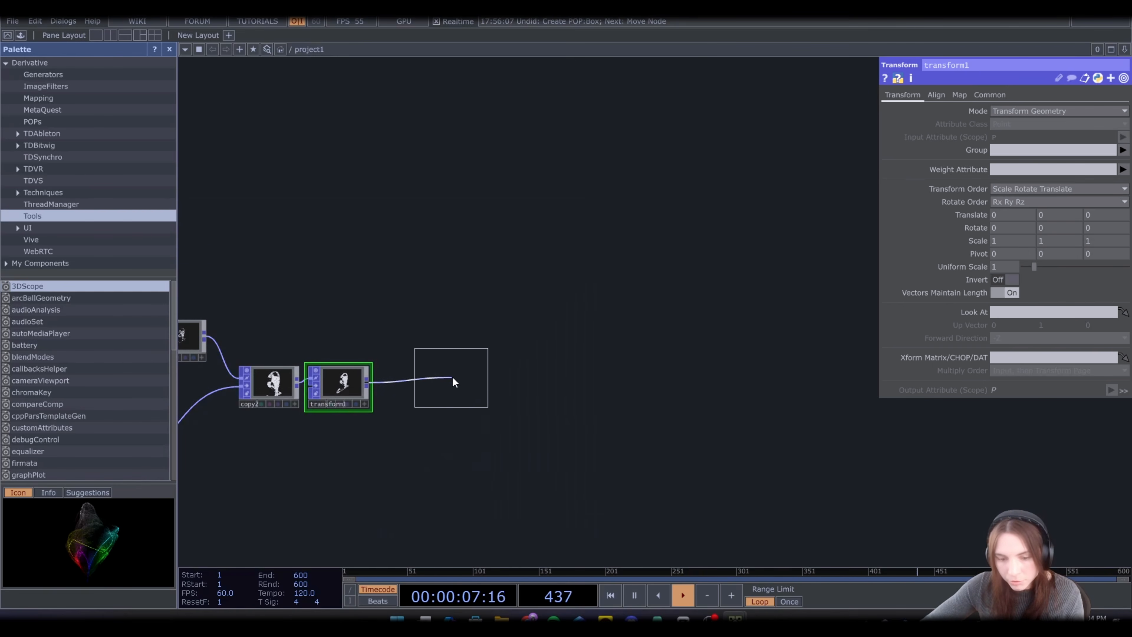
click(451, 379)
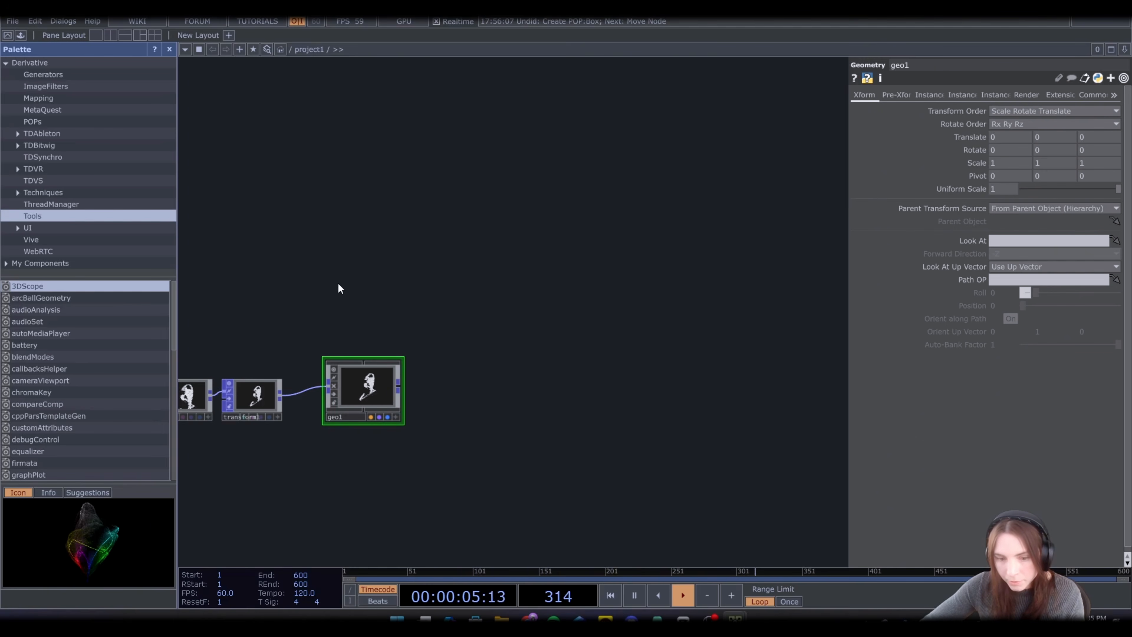
Add a Camera COMP above geo1 and a Light COMP next to it
key(Tab)
click(262, 347)
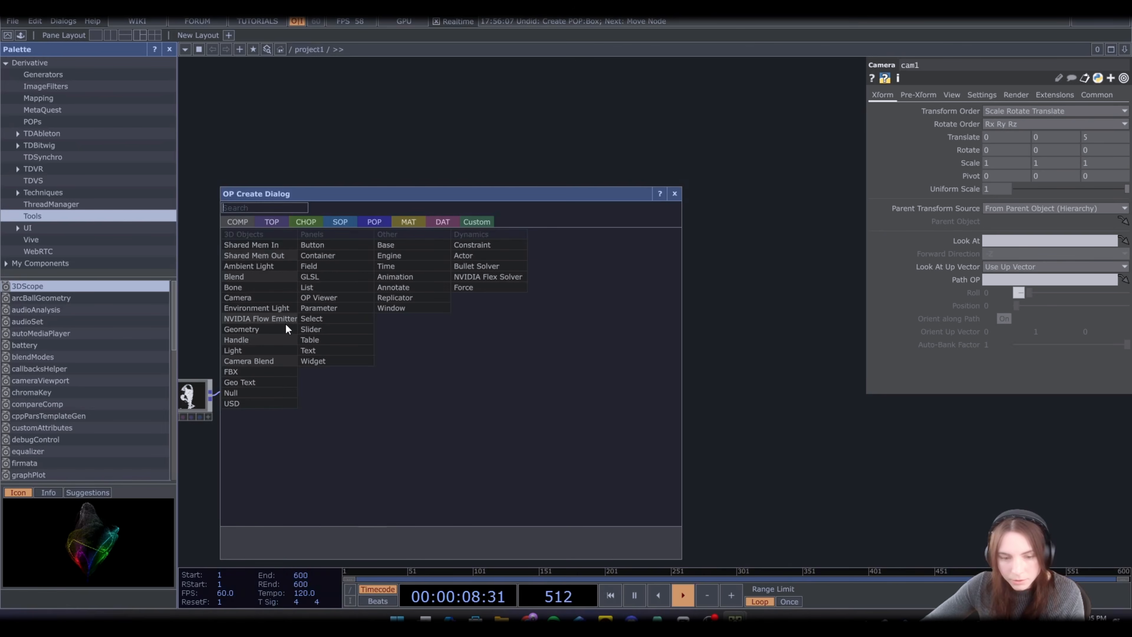
click(262, 352)
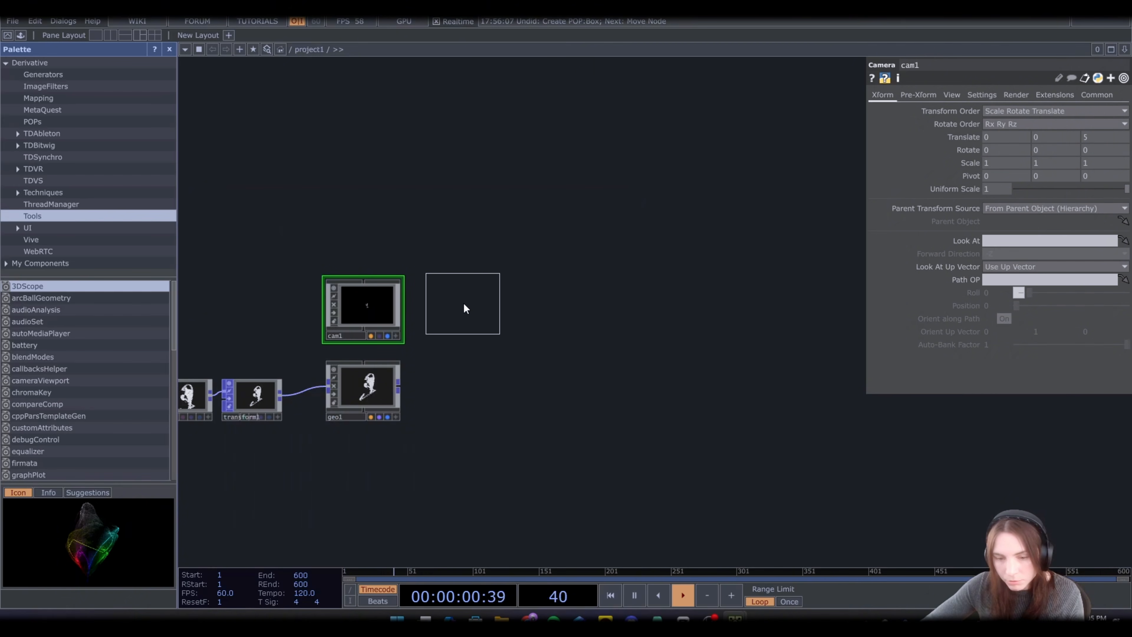
click(472, 309)
Add a Render TOP beside geo1, beneath the light
key(Tab)
text(r)
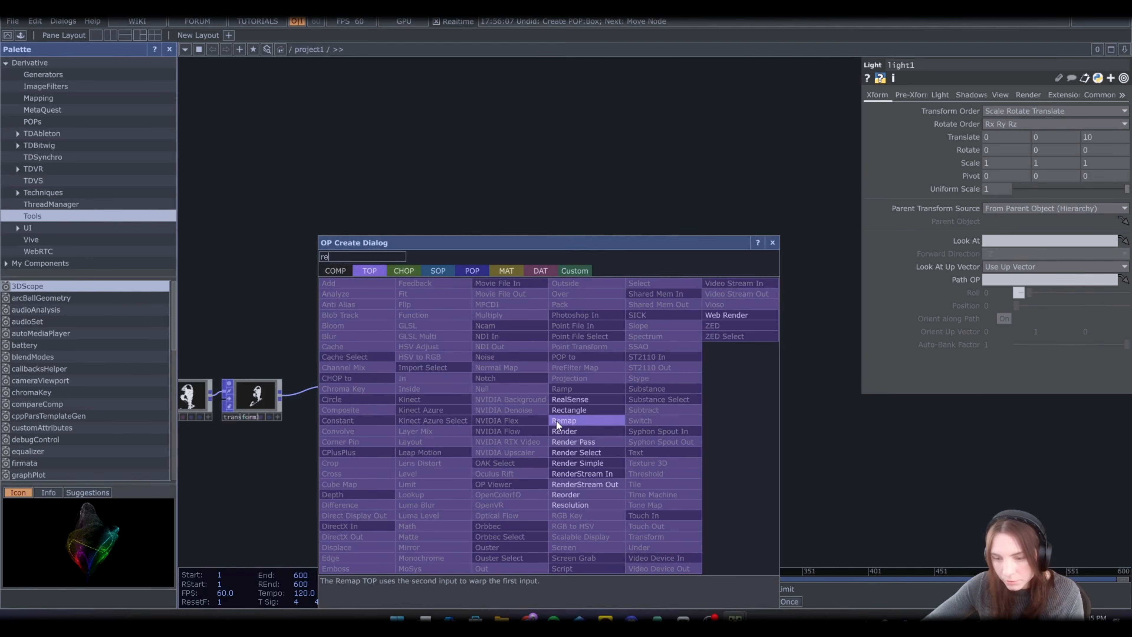
click(556, 422)
click(467, 390)
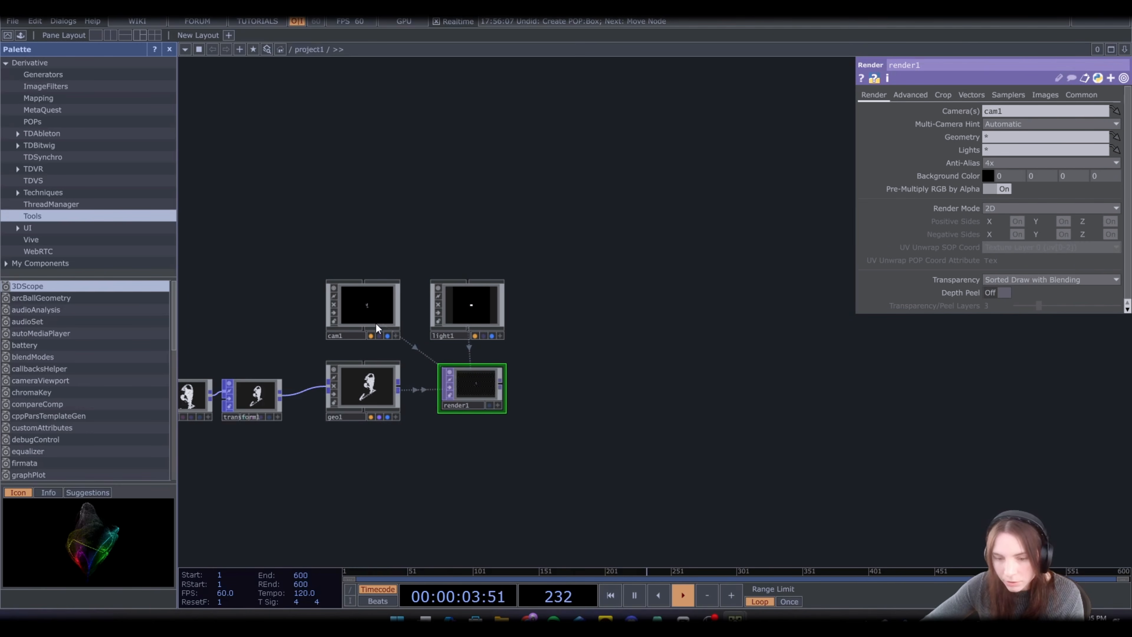
Set render1's Resolution to 1080 by 1080 and its Pixel Format to 32-bit float (RGBA)
click(1081, 95)
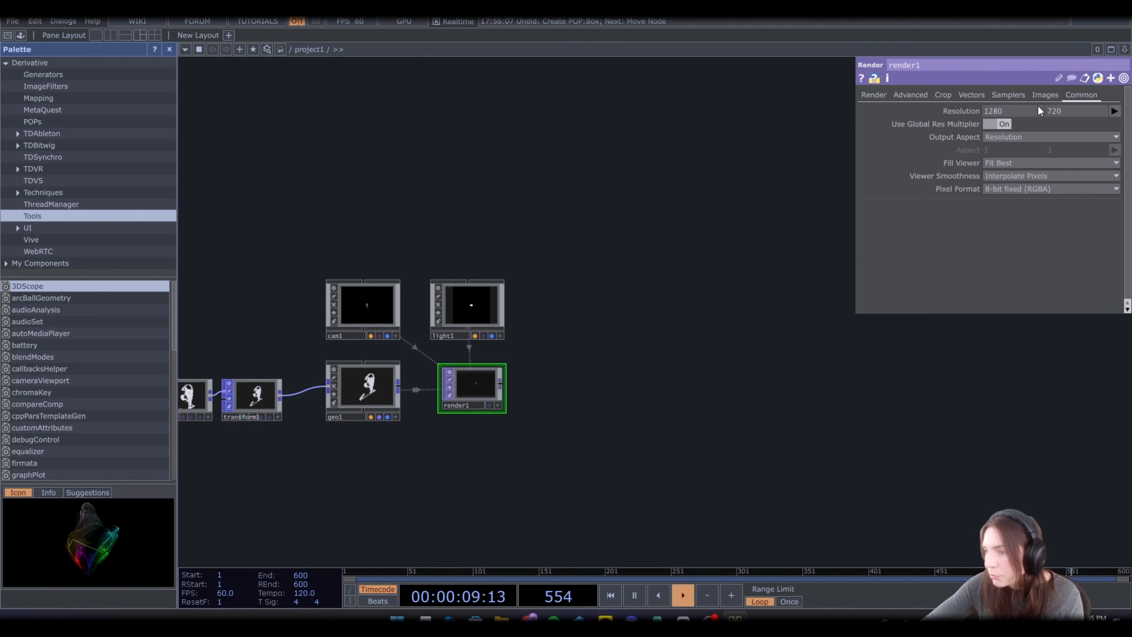
drag(1019, 108, 871, 113)
key(BackSpace)
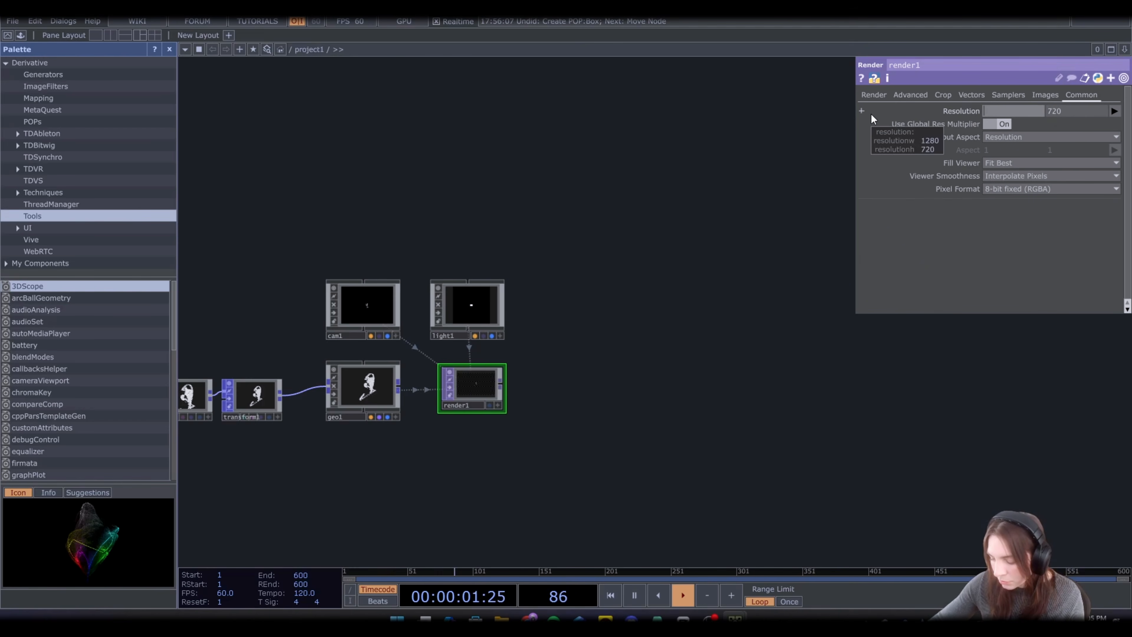
text(1080)
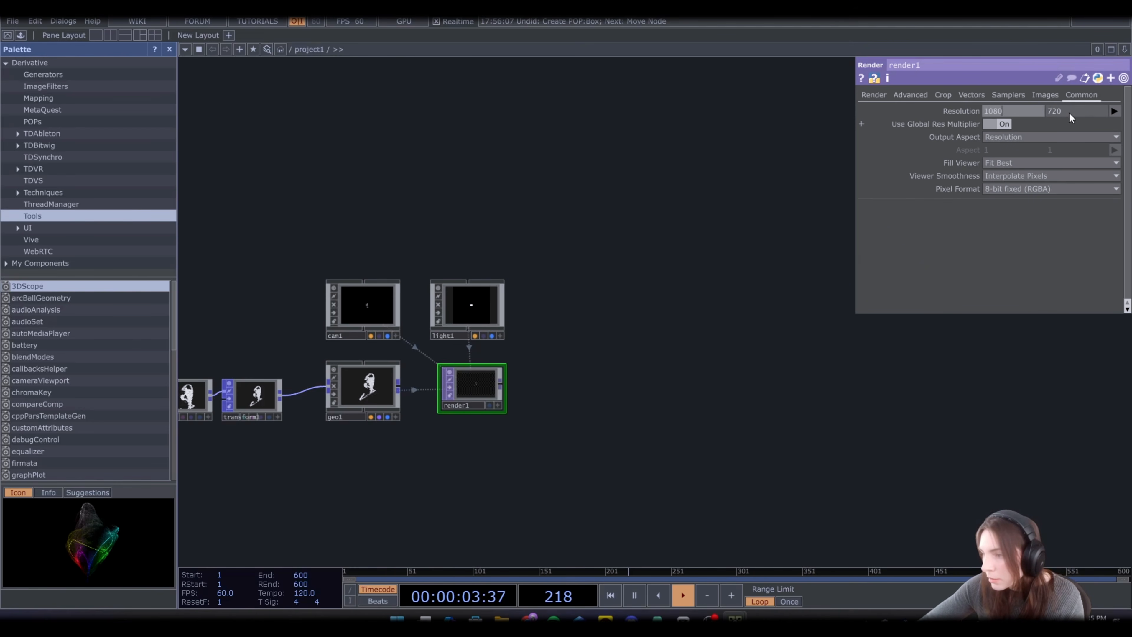
key(Tab)
text(1080)
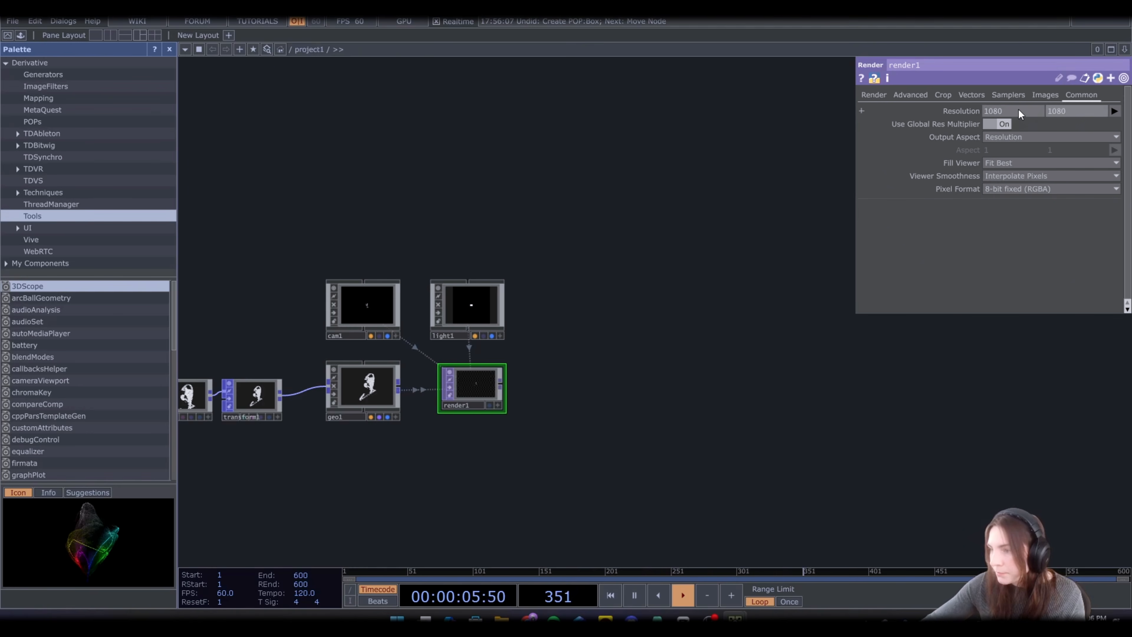
key(Return)
click(1009, 191)
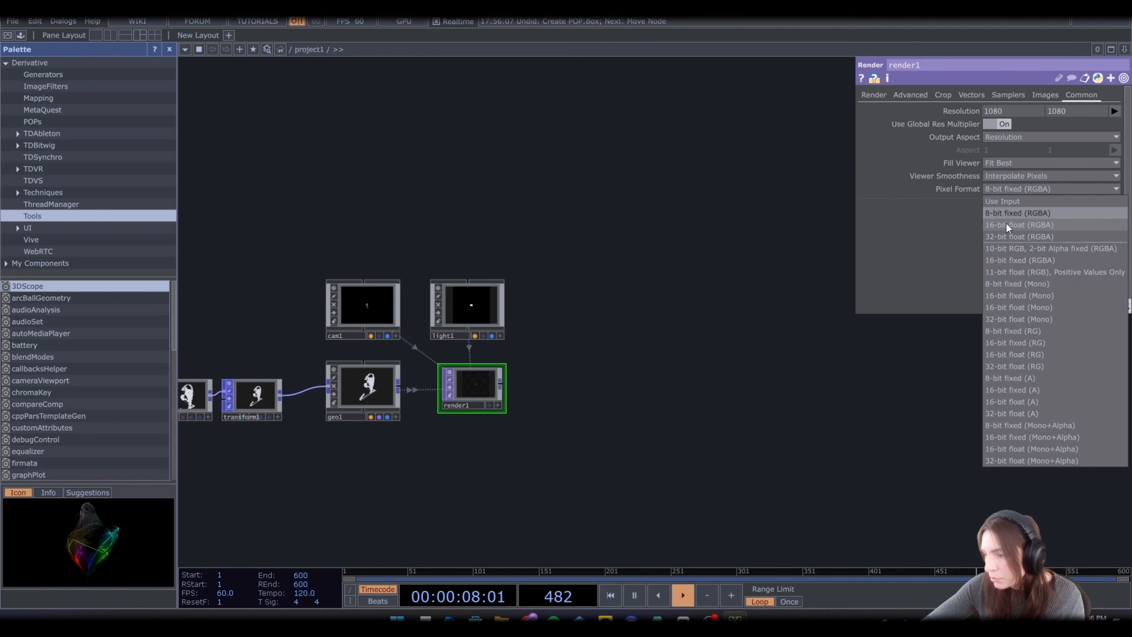
click(1006, 235)
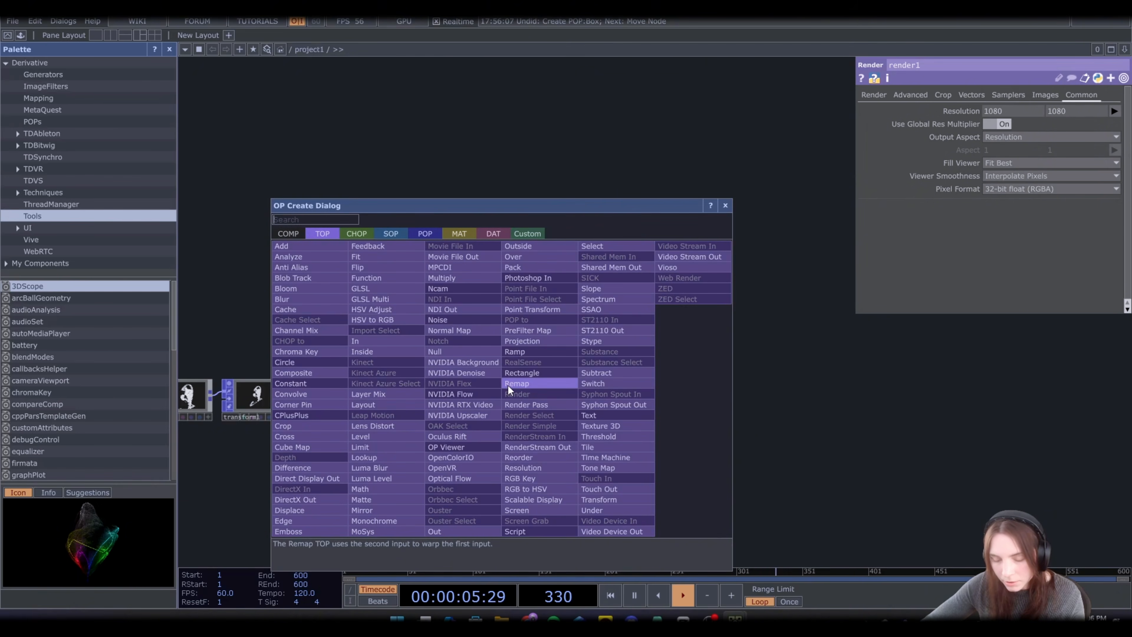
Add a Null TOP after render1, well apart from it, and display its output as the network background
click(450, 352)
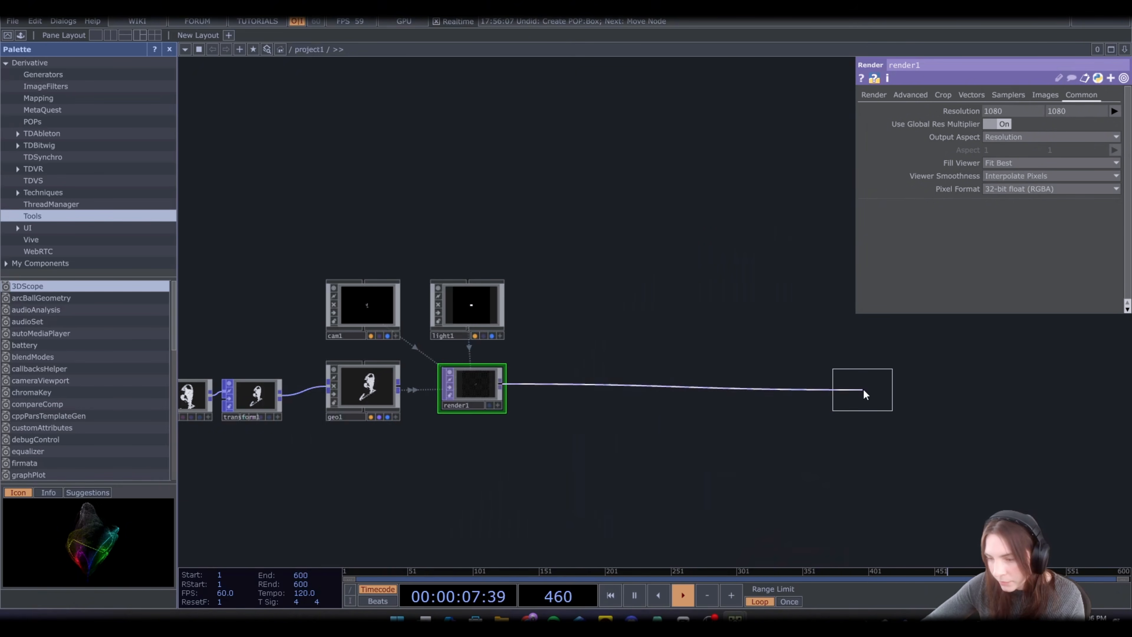
click(865, 391)
click(882, 404)
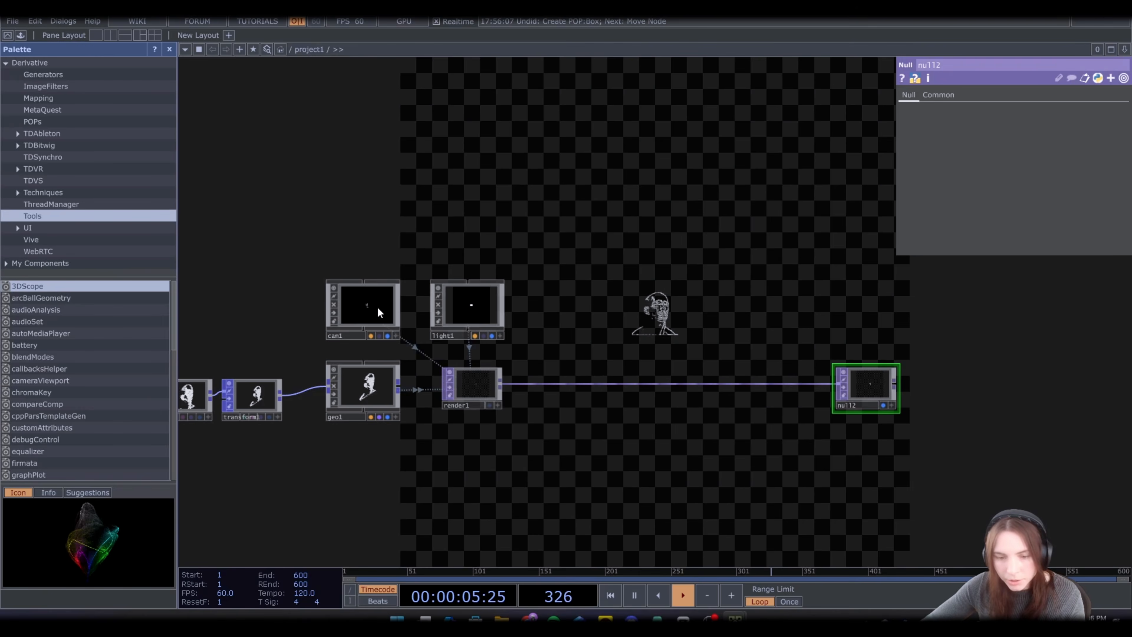
Set cam1's Translate Z to 1 and its Transform Order to Translate Scale Rotate
click(376, 306)
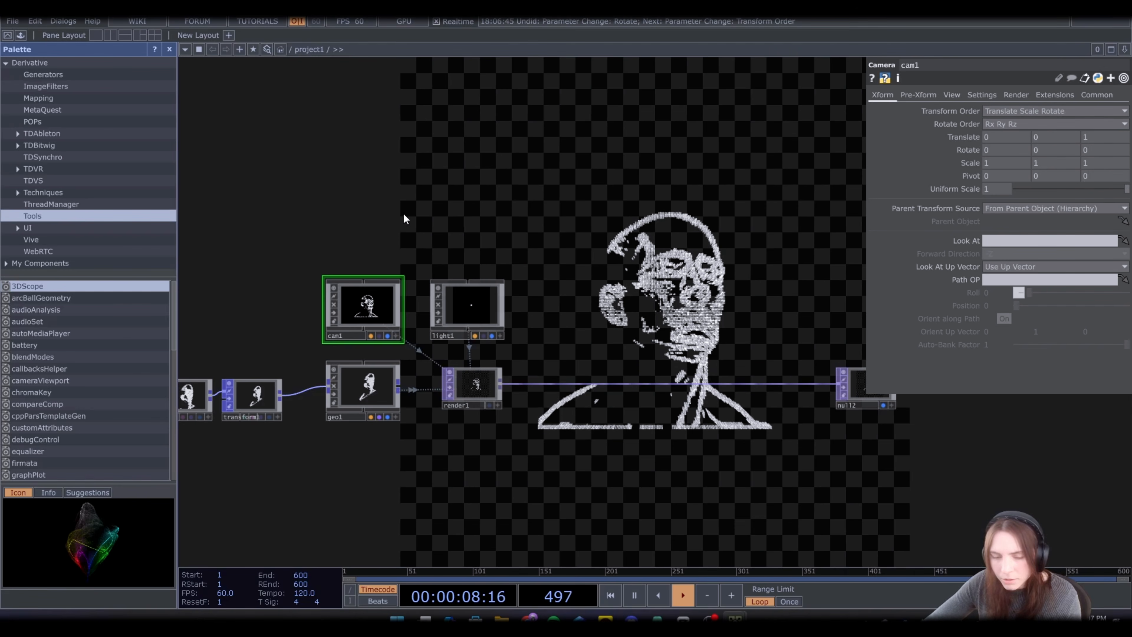
Set fit1's Fit mode to Fit Outside and its Scale to 0.7 in both directions to enlarge the statue
drag(403, 215, 578, 210)
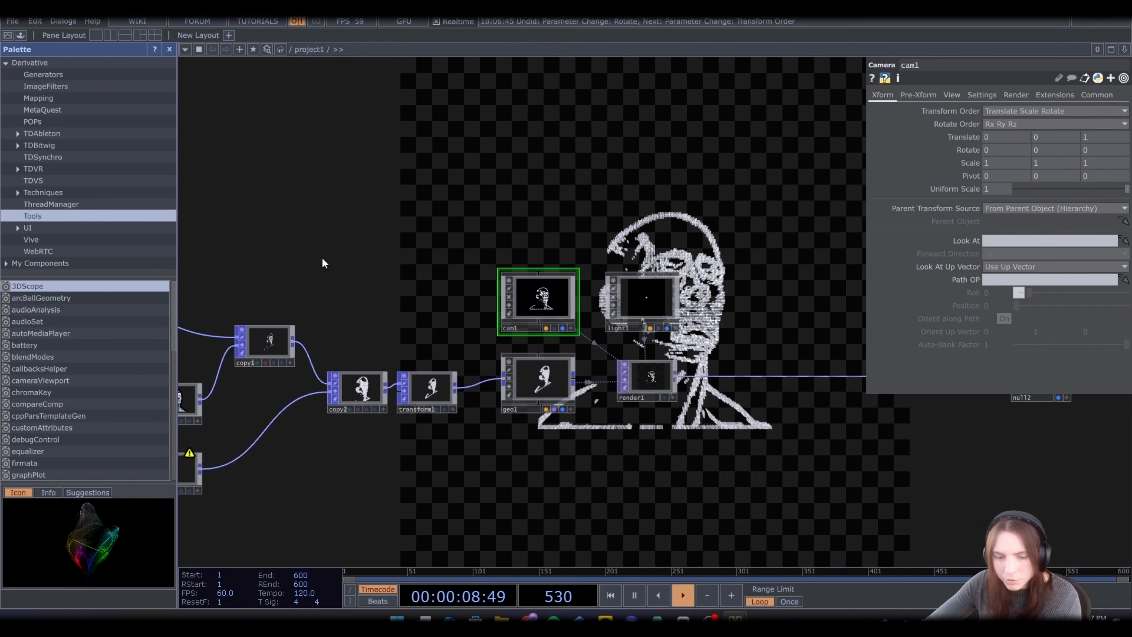
scroll(324, 262, down, 4)
drag(442, 243, 670, 272)
drag(192, 455, 503, 540)
scroll(422, 445, up, 5)
click(451, 433)
drag(539, 330, 219, 339)
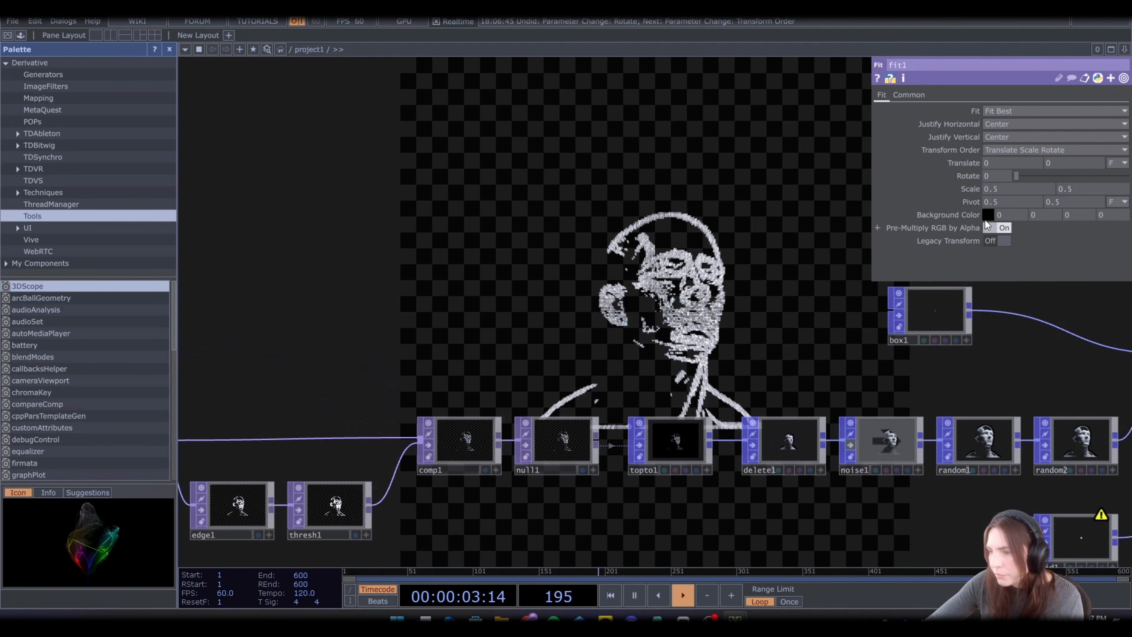
drag(967, 189, 993, 165)
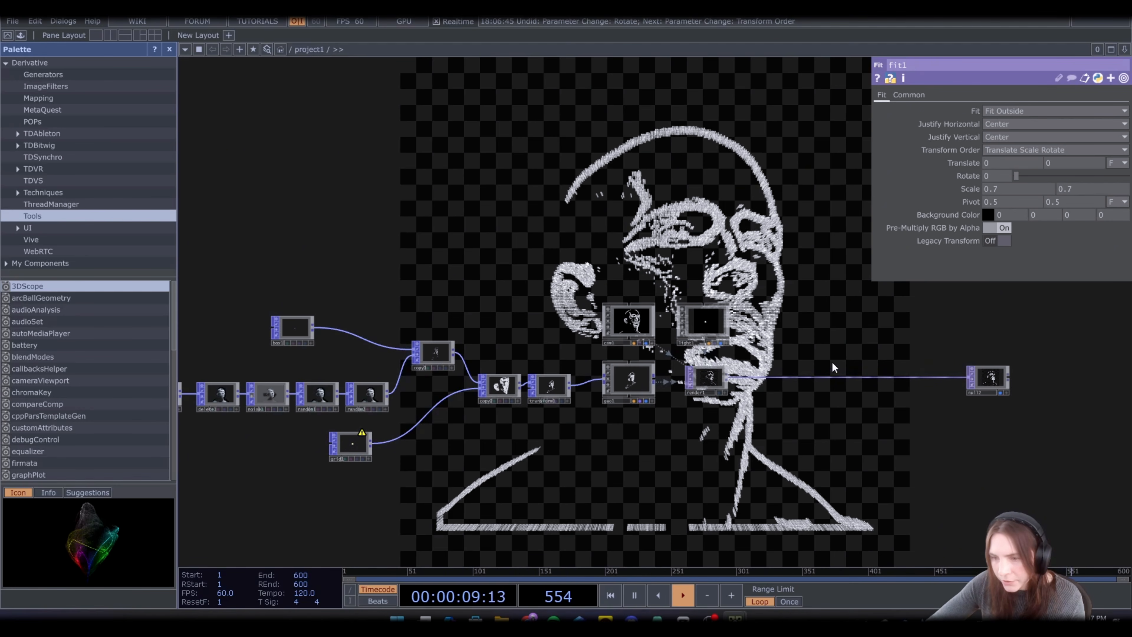
Insert a Random POP between grid1 and copy2
scroll(359, 462, up, 5)
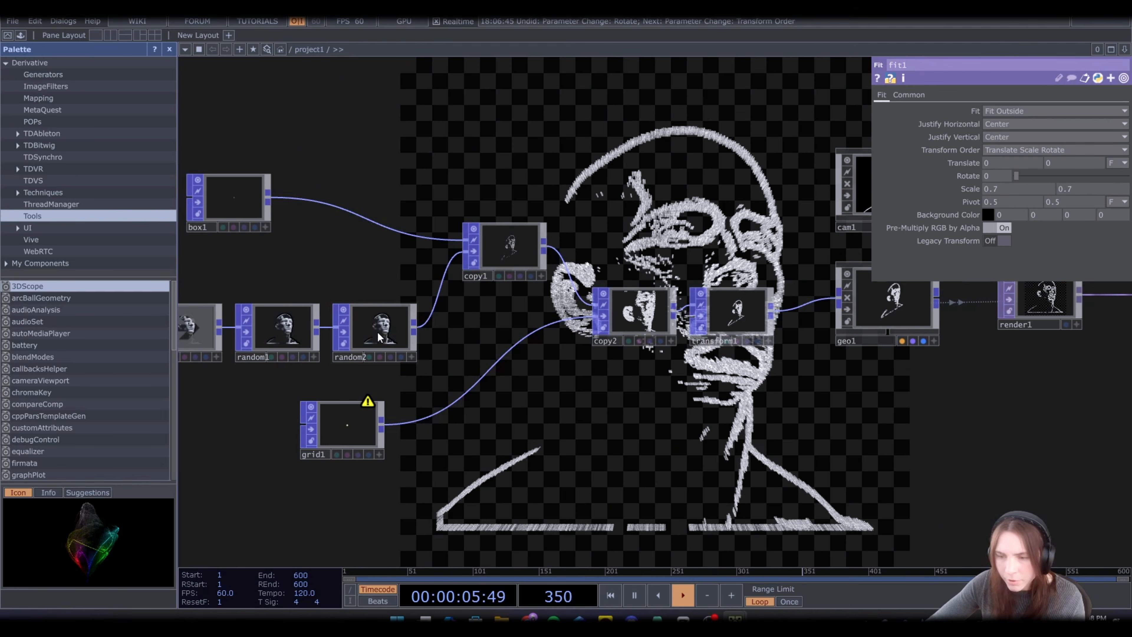
right_click(384, 426)
click(361, 495)
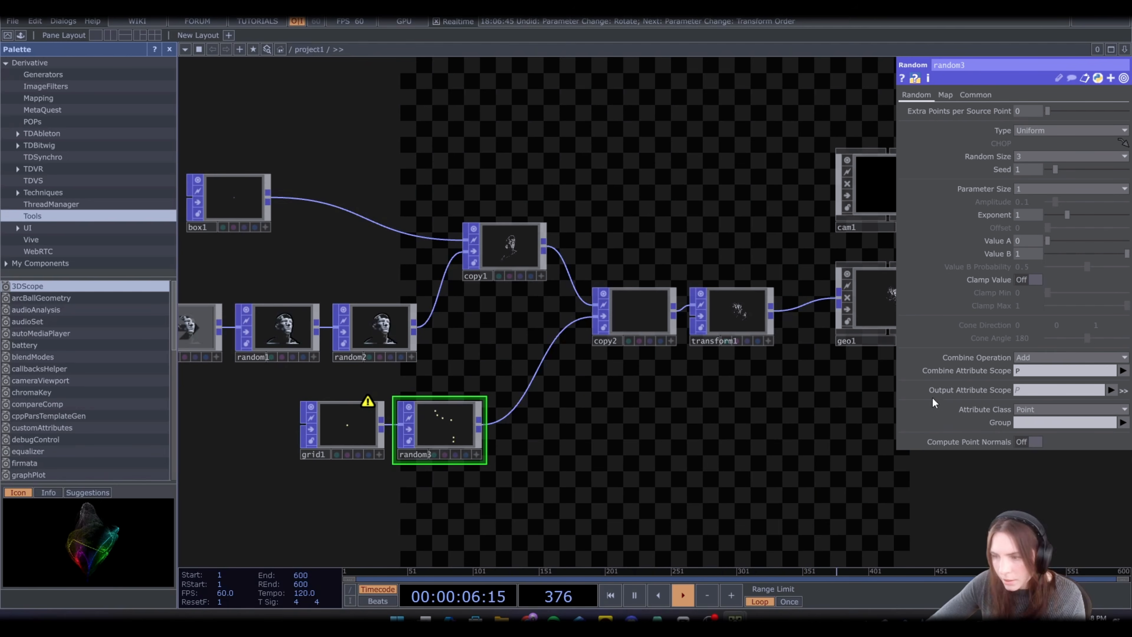
Set random3's Combine Operation to Set, its Output Attribute Scope to Rot.y and its Value A to -90
click(1031, 355)
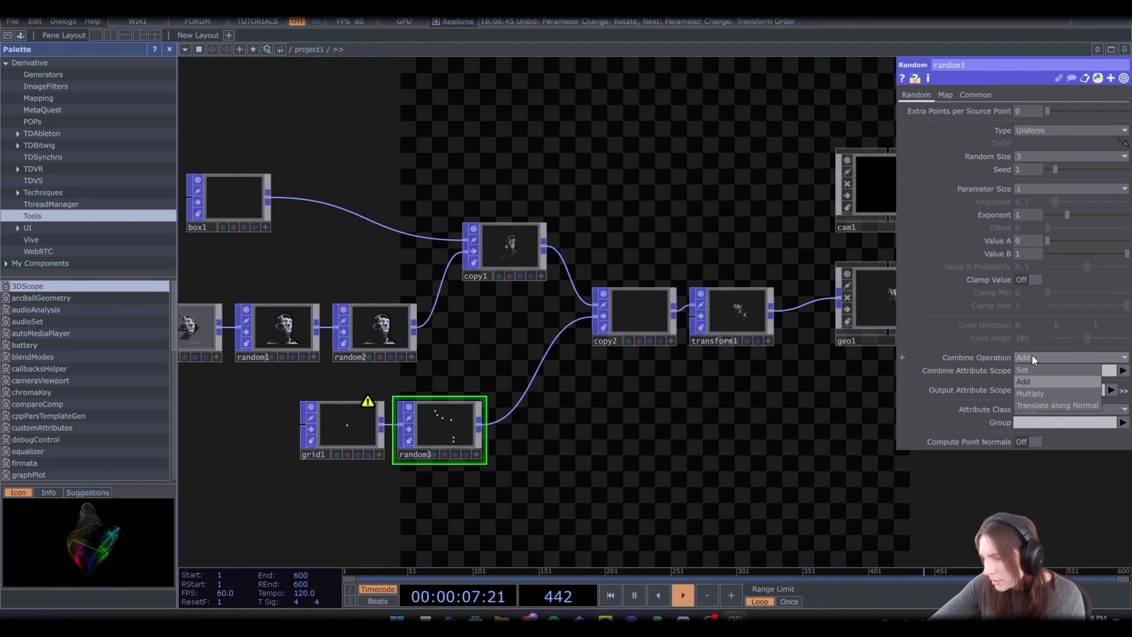
click(1035, 370)
click(1043, 386)
text(Ro)
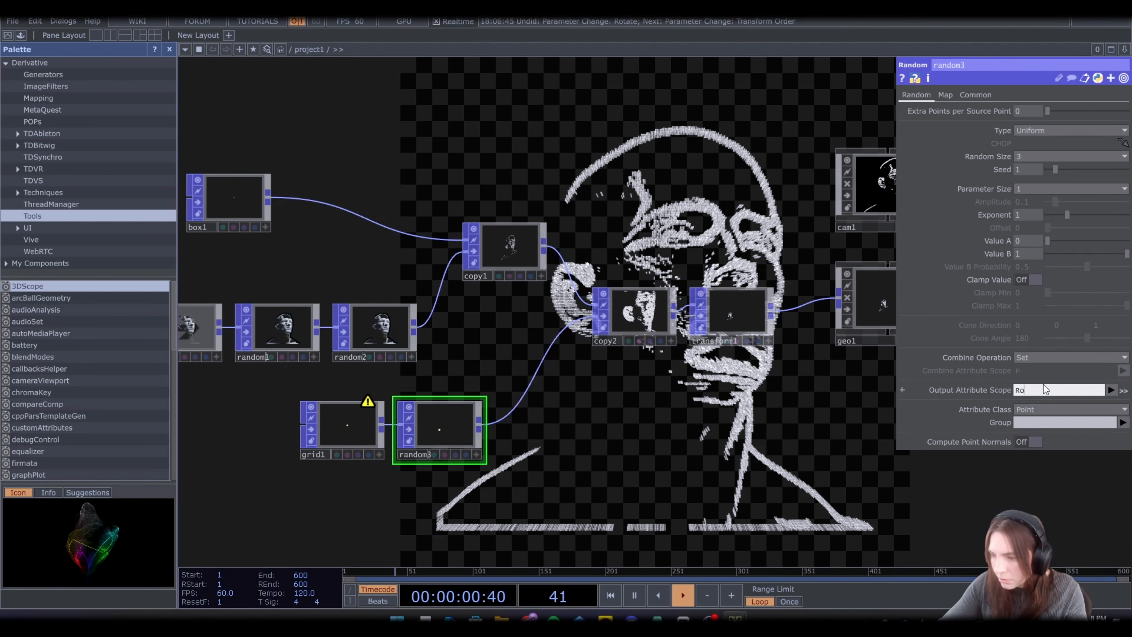
text(t)
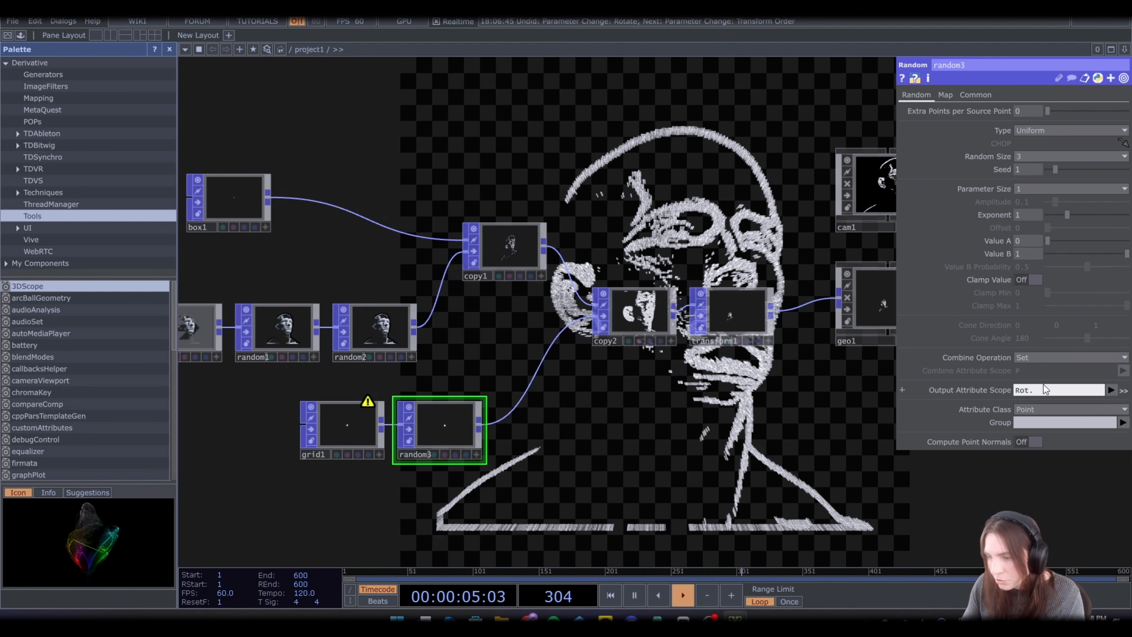
text(.)
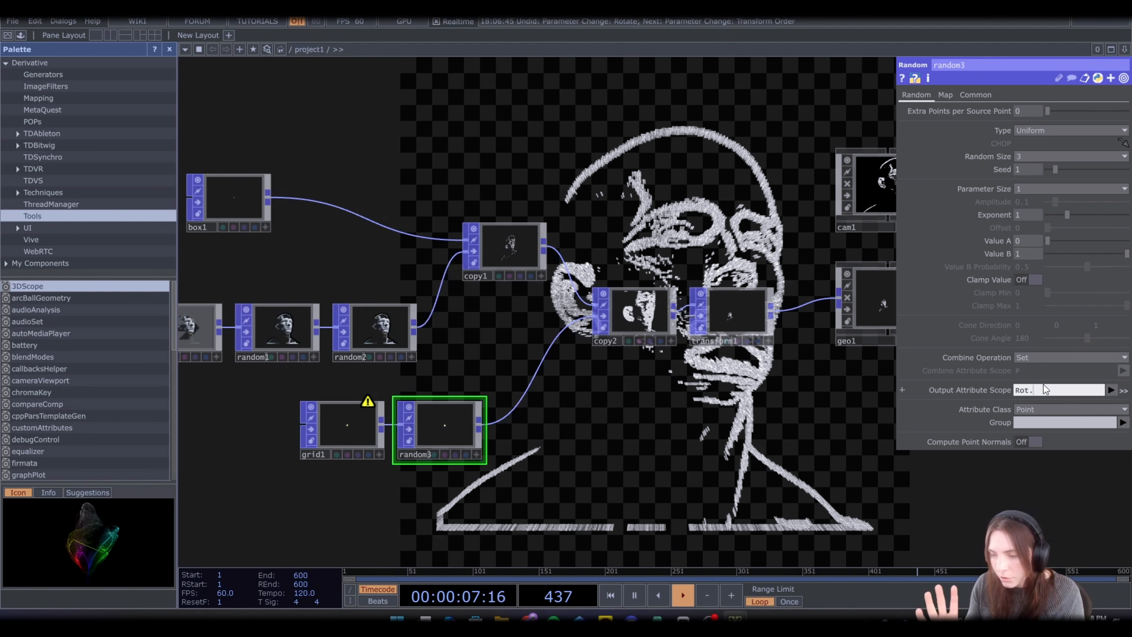
text(y)
key(Return)
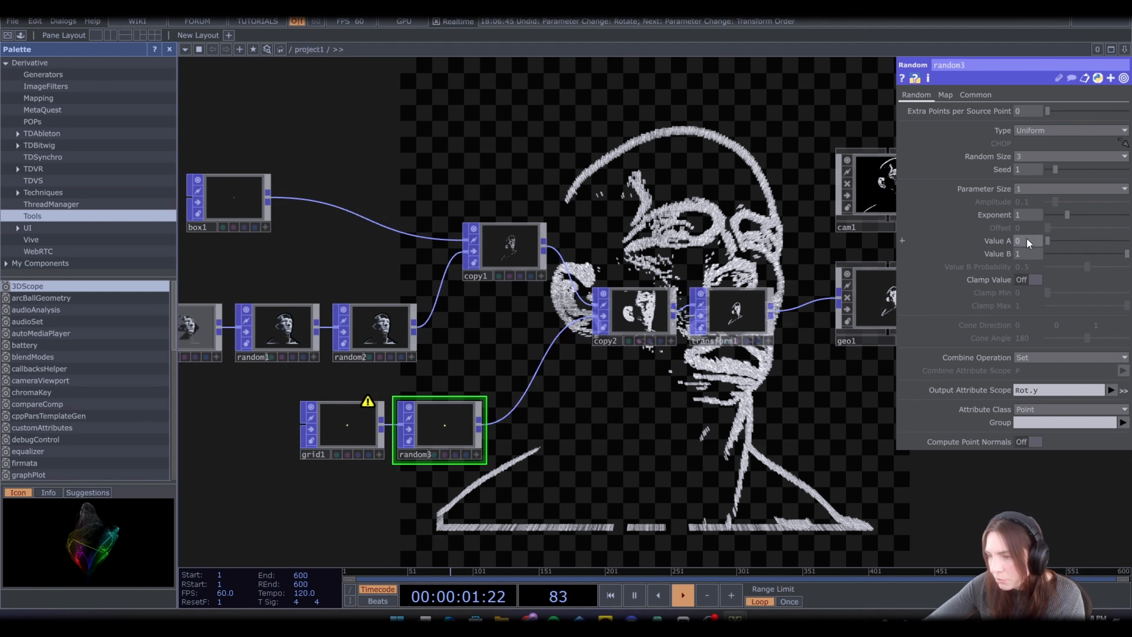
click(1031, 241)
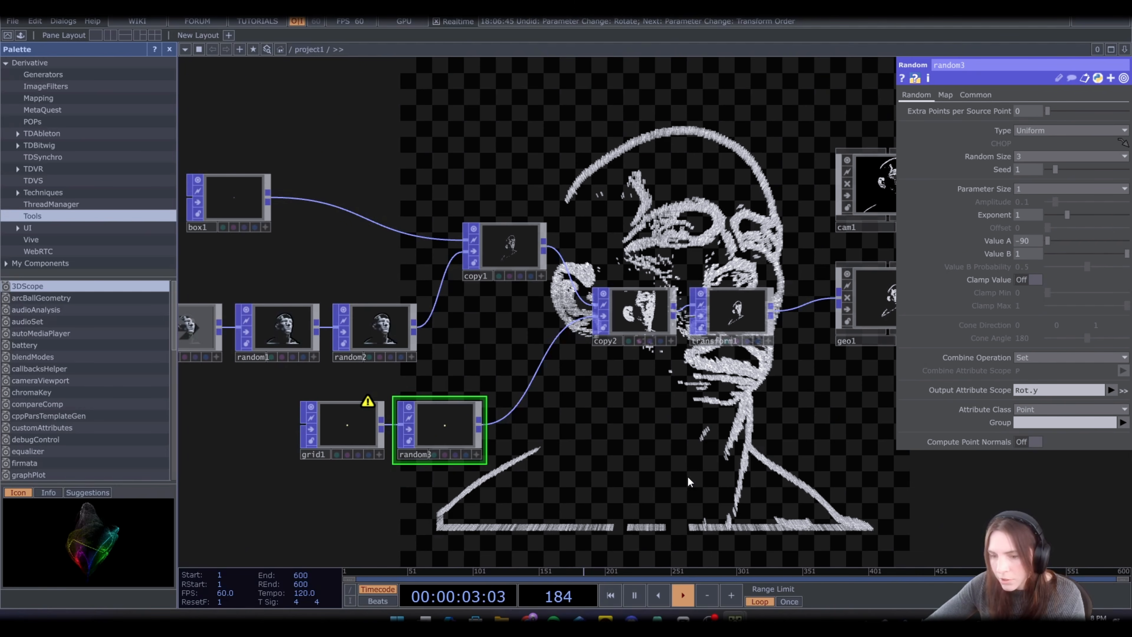
Enable Template Rotate with the Rot attribute on copy2 and try varying random3's Value B
click(645, 324)
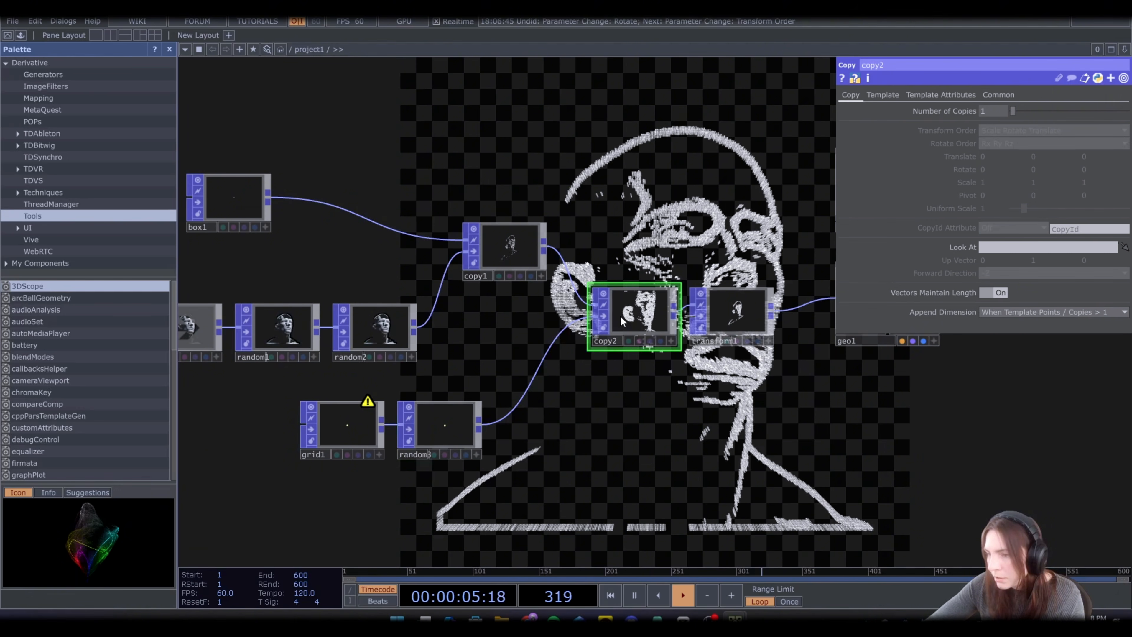
click(884, 94)
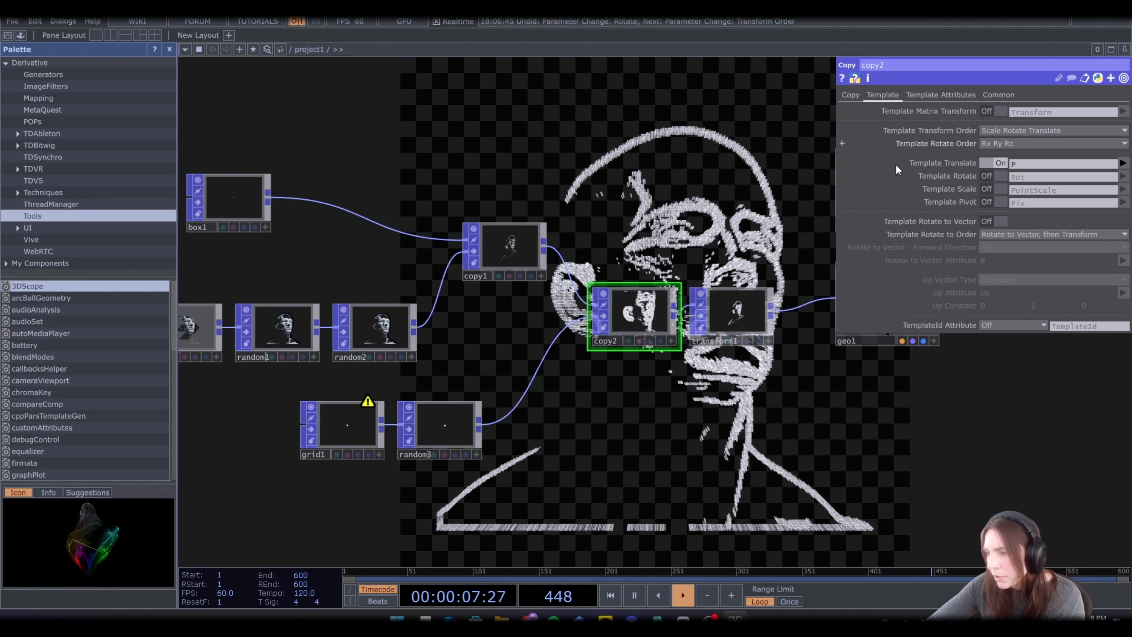
click(1002, 175)
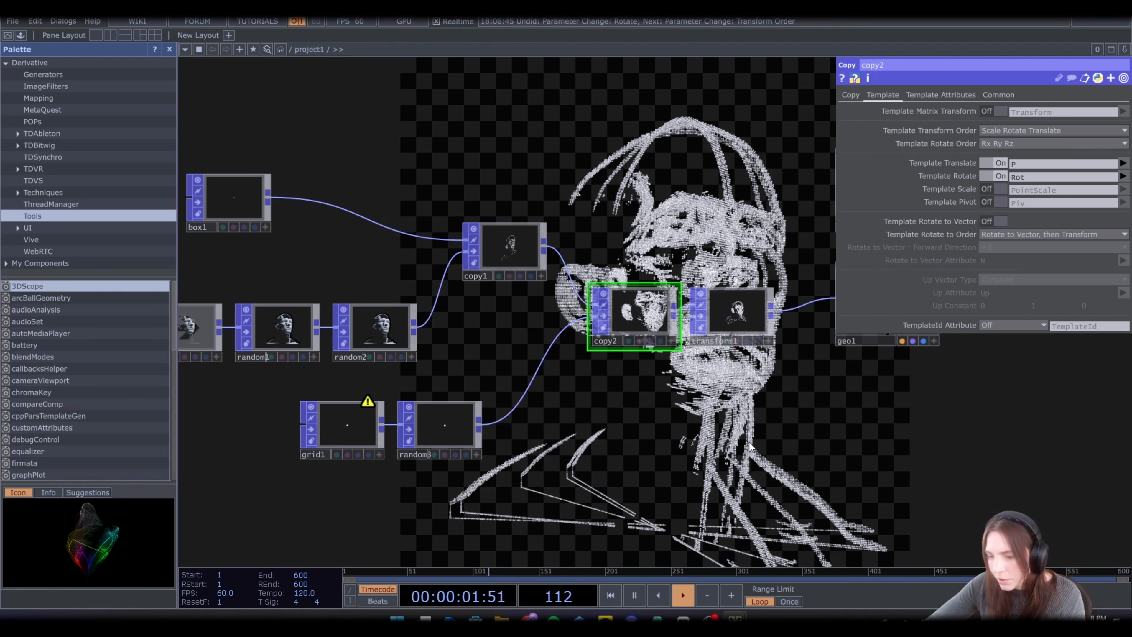
click(458, 427)
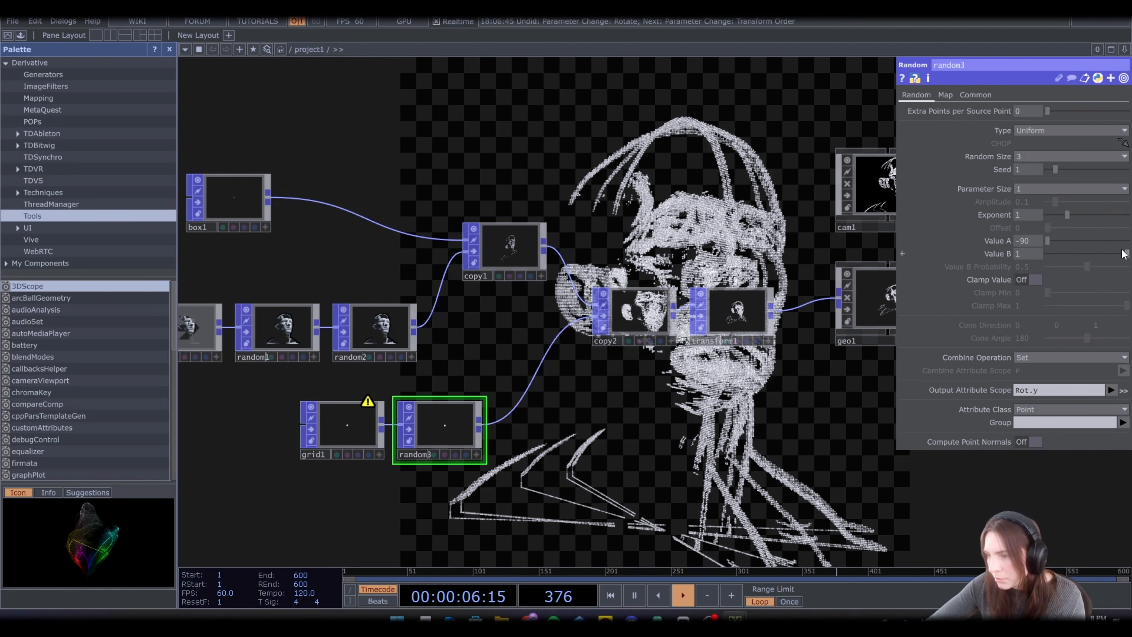
drag(1126, 253, 1129, 281)
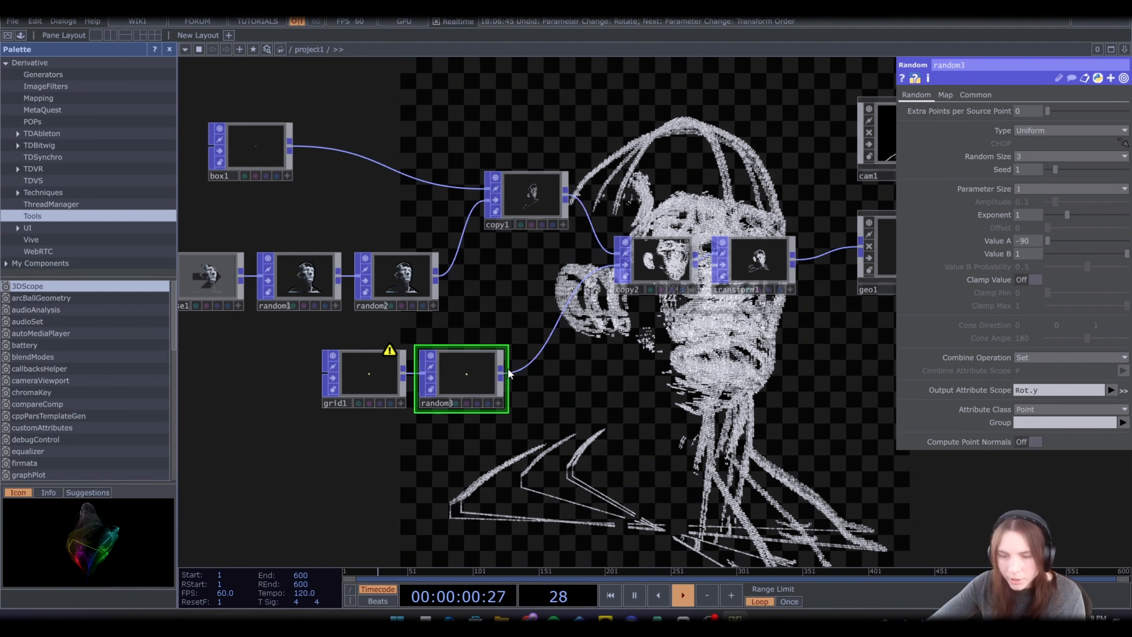
Add a Pattern CHOP in the empty network space below grid1
scroll(557, 468, down, 4)
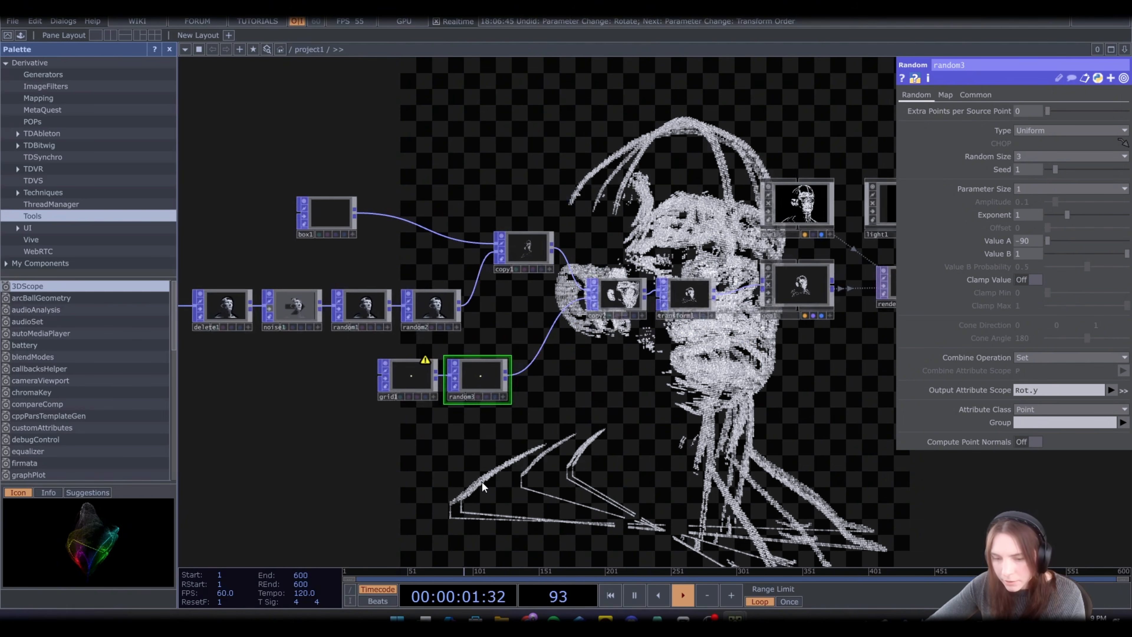
key(Tab)
text(p)
click(333, 272)
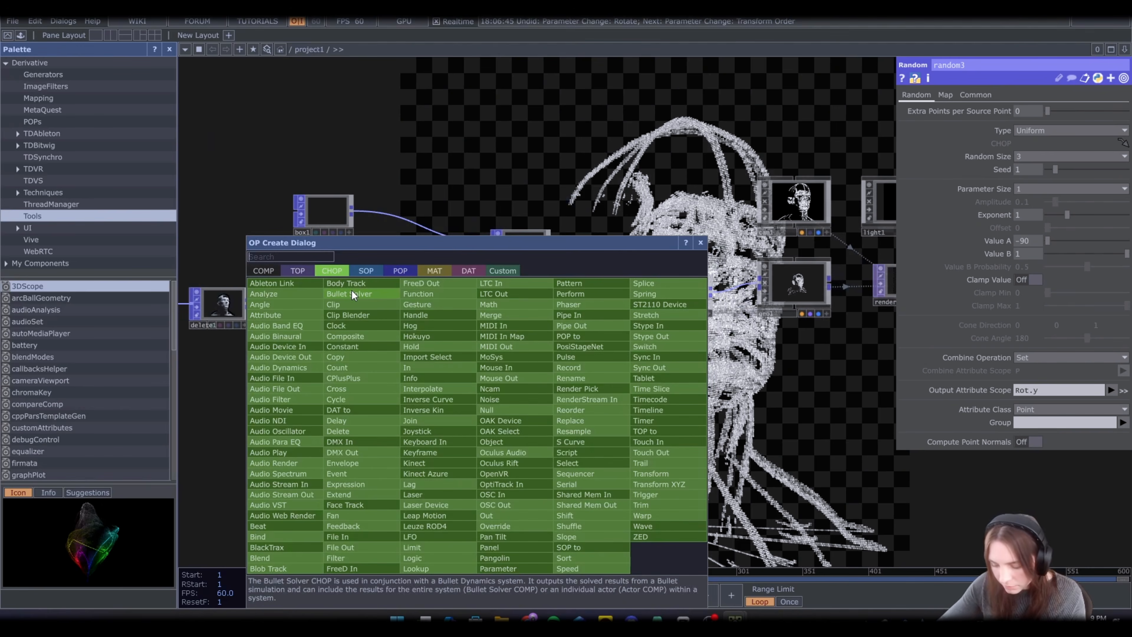
key(Return)
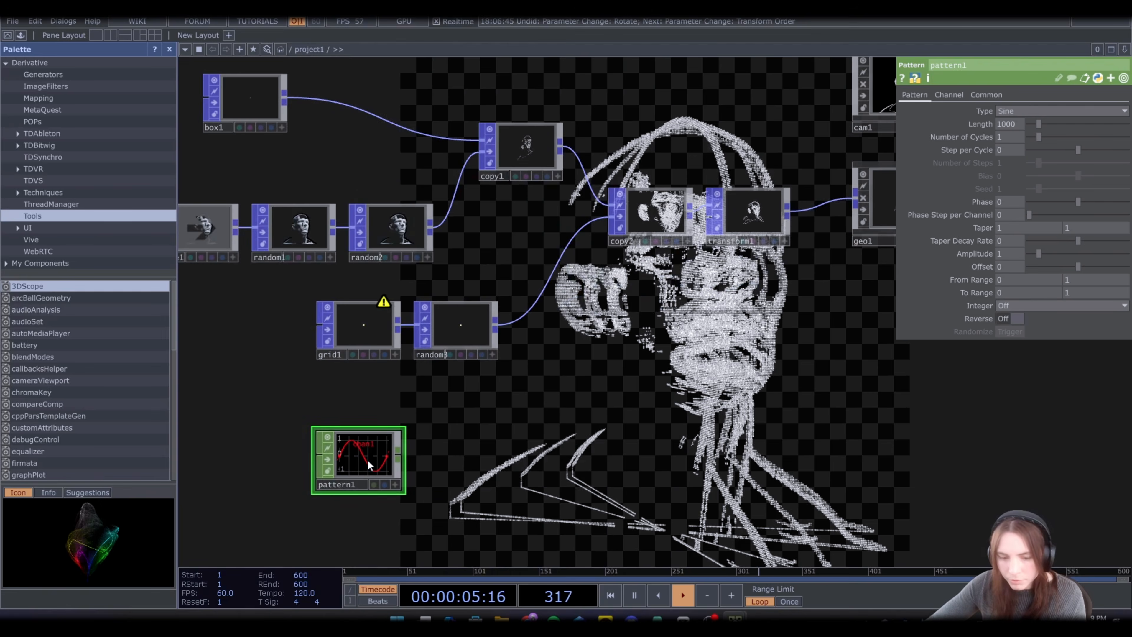
Set pattern1's Length to 600 and its Phase to 0.25, and check the resulting curve up close
click(1006, 124)
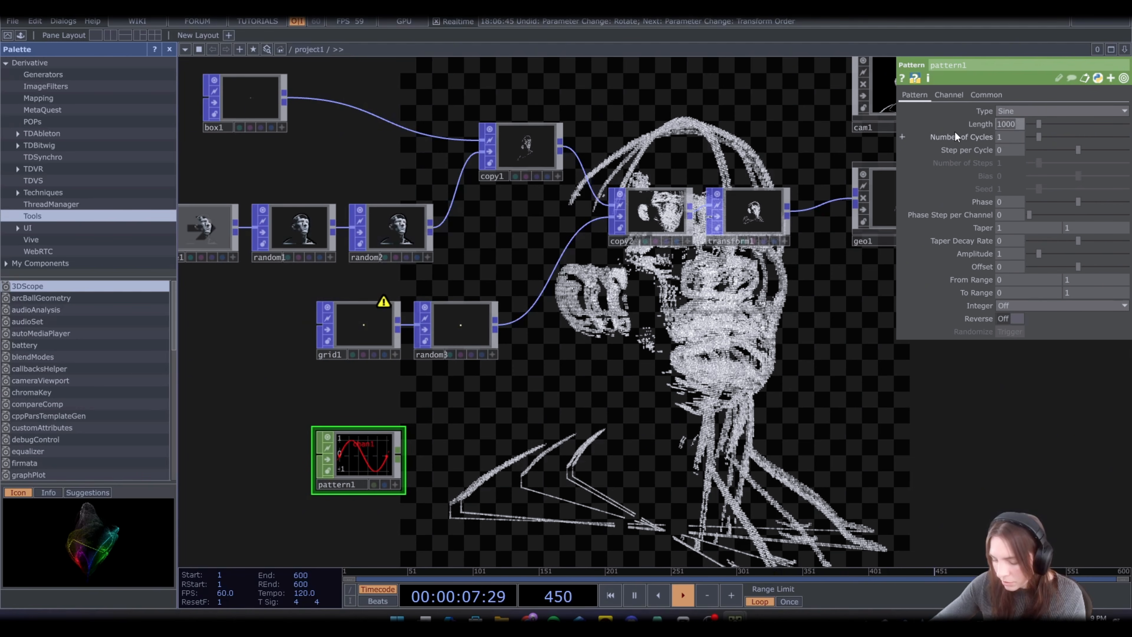
text(9)
text(00)
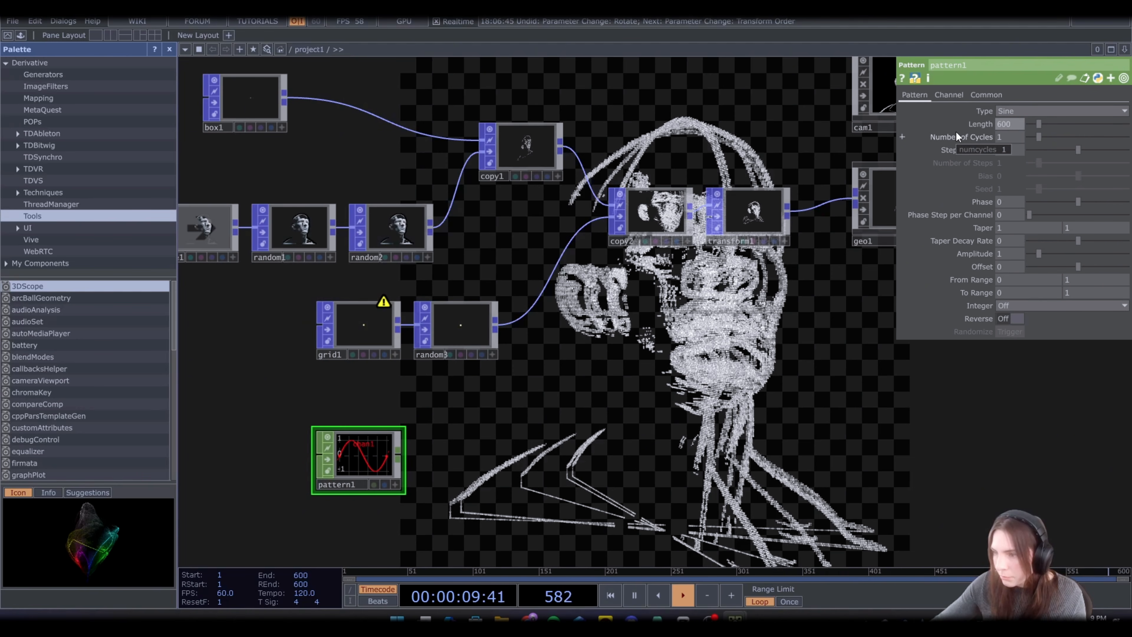
key(Return)
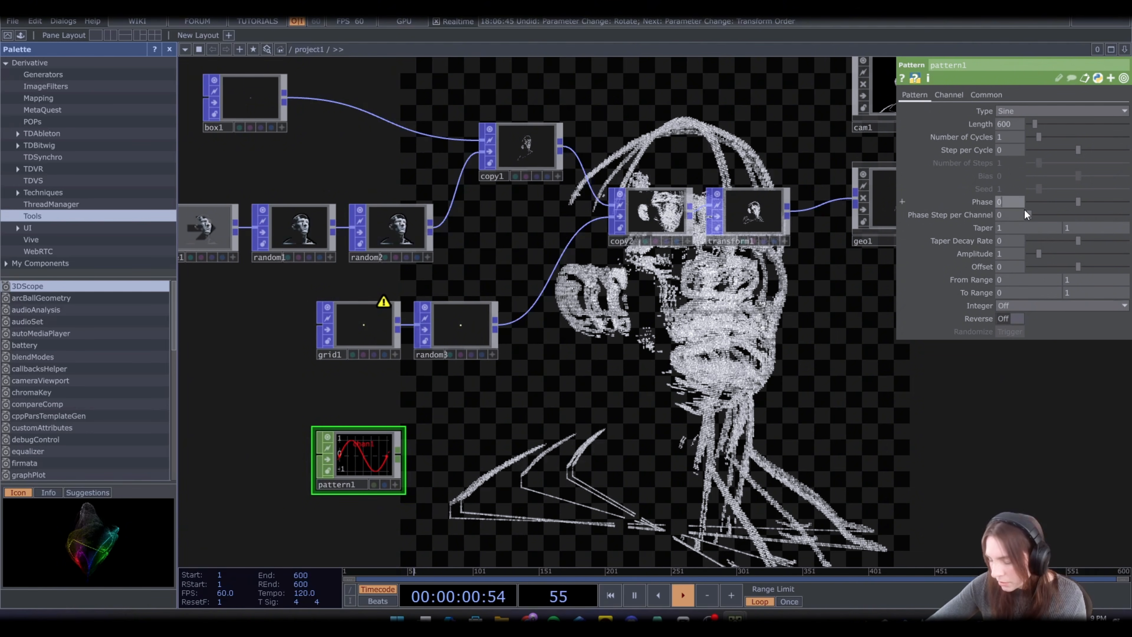
text(.2)
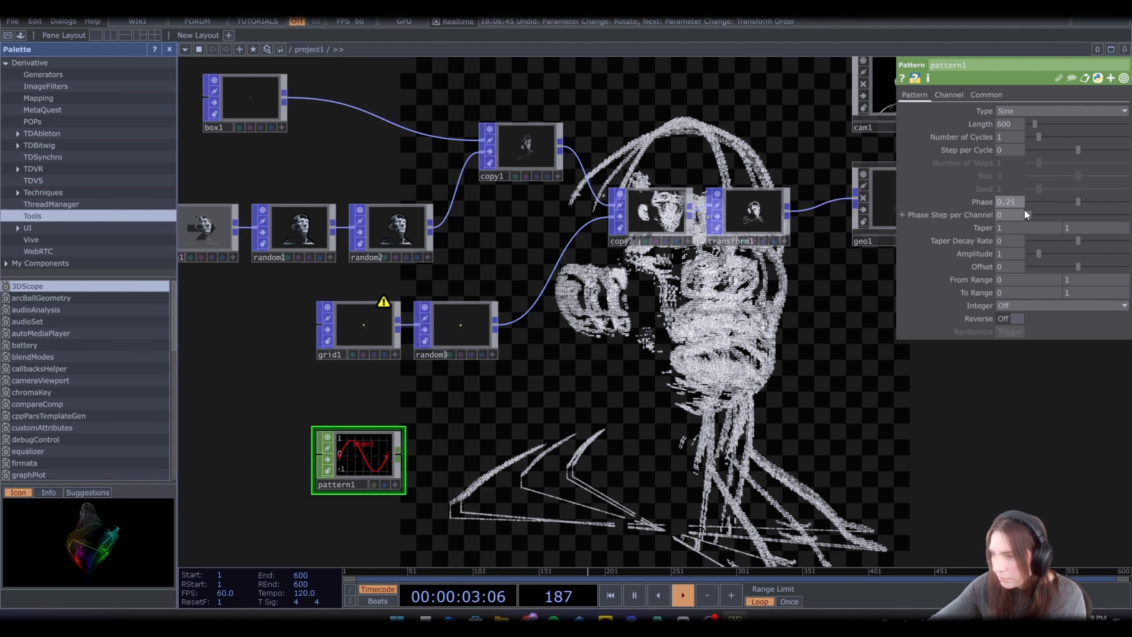
text(5)
key(Return)
scroll(330, 459, up, 3)
scroll(330, 459, up, 3)
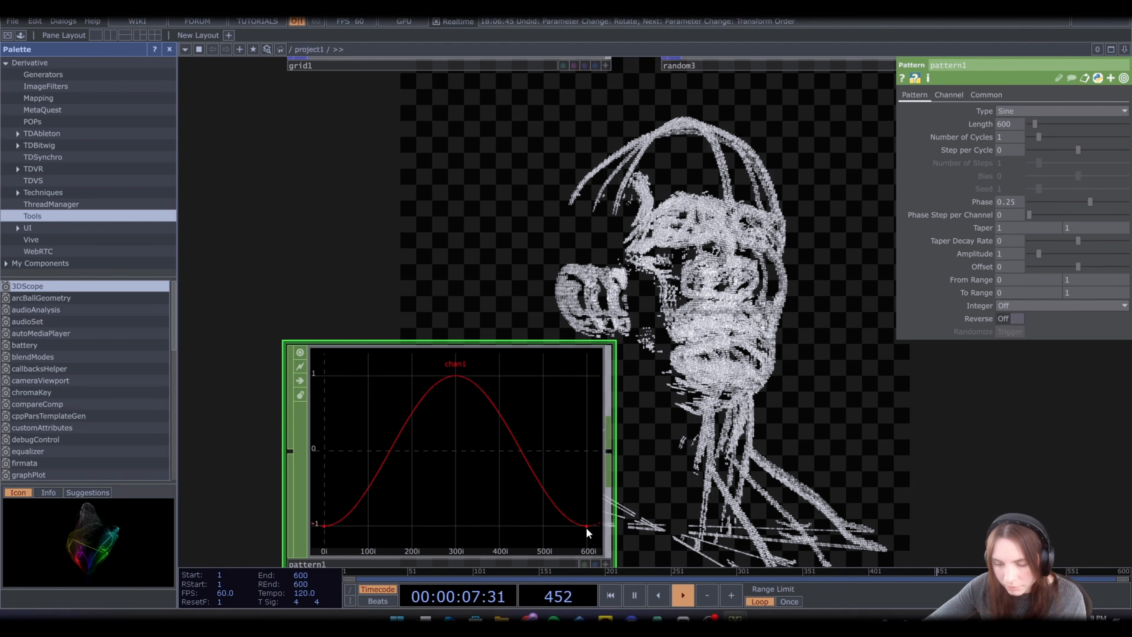
scroll(587, 524, down, 5)
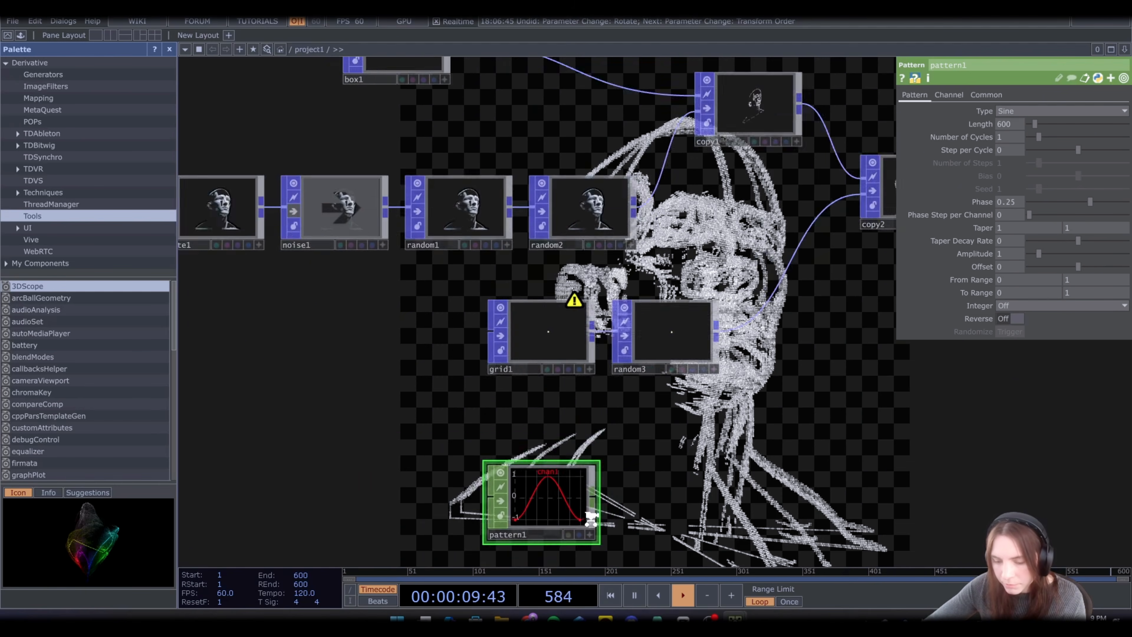
Add a Time Slice CHOP connected after pattern1
scroll(590, 519, down, 2)
drag(662, 470, 476, 437)
key(Tab)
text(tim)
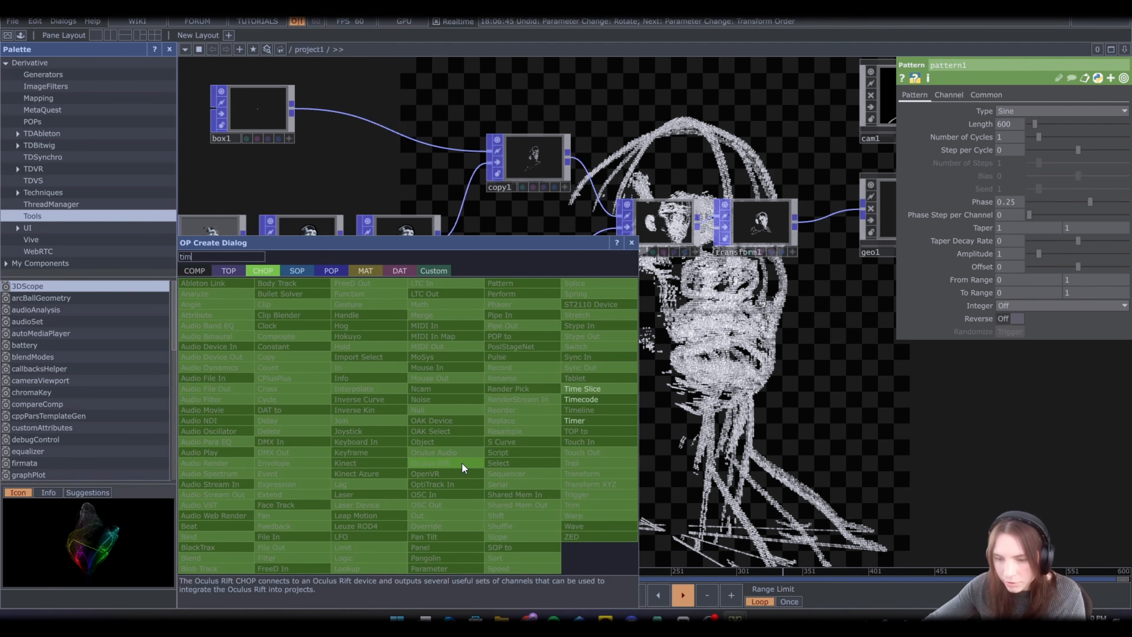
click(580, 387)
click(480, 470)
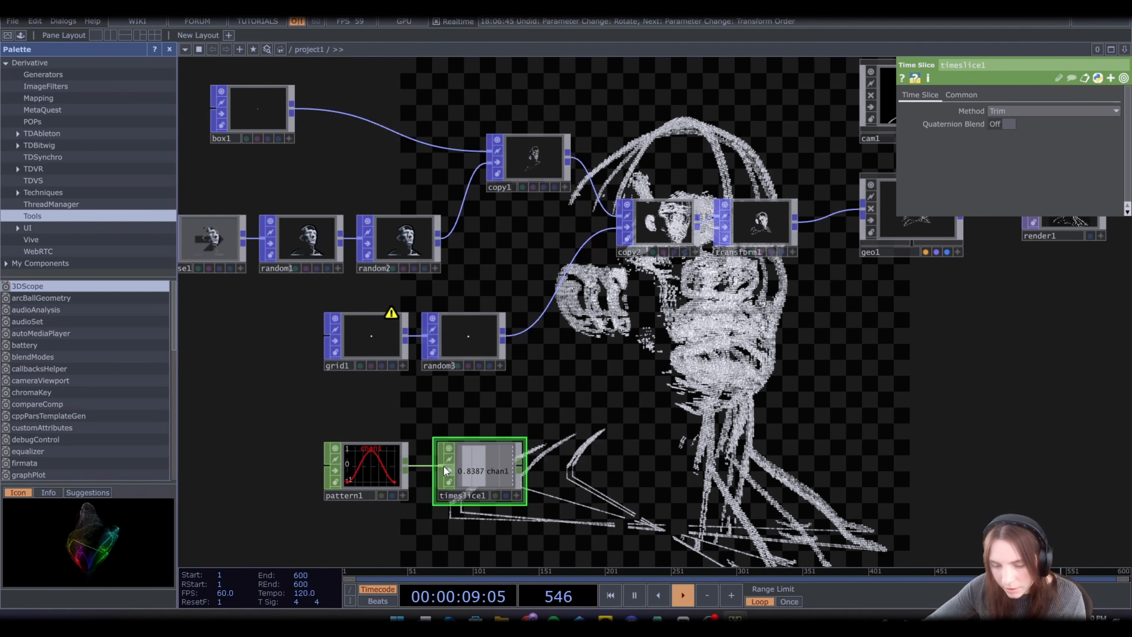
Add a Math CHOP connected after timeslice1
drag(533, 473, 452, 473)
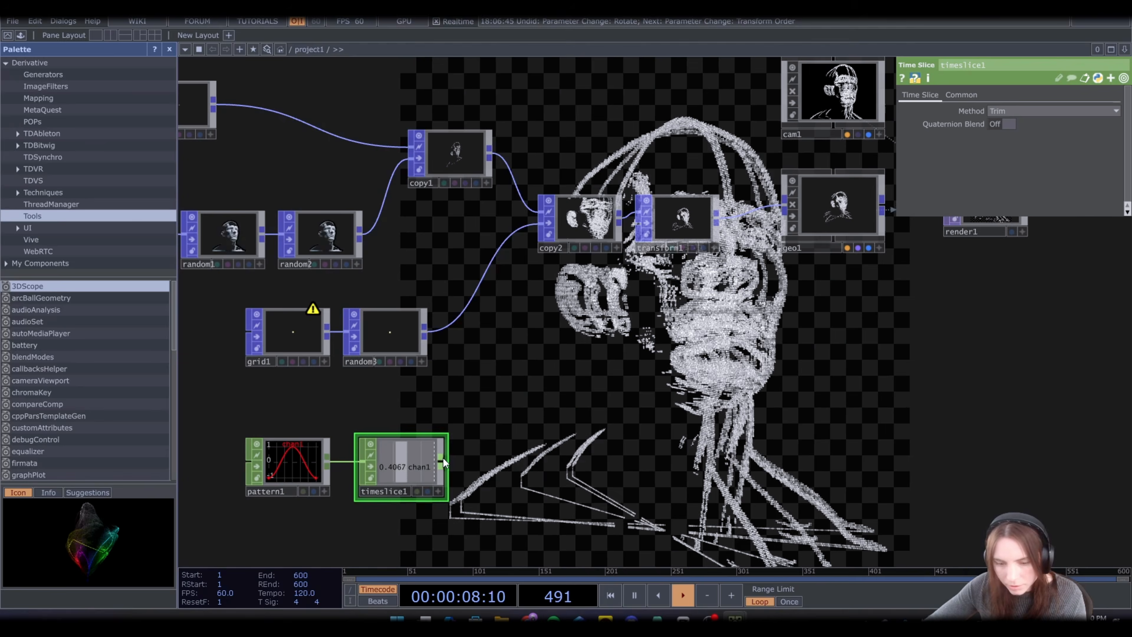
key(Tab)
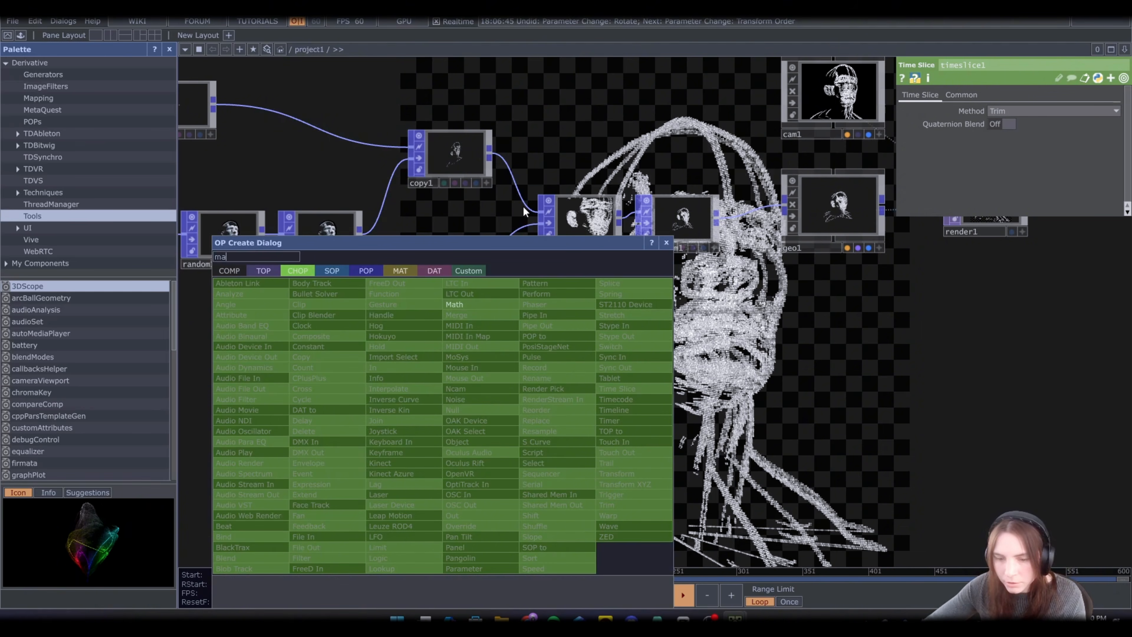
click(495, 308)
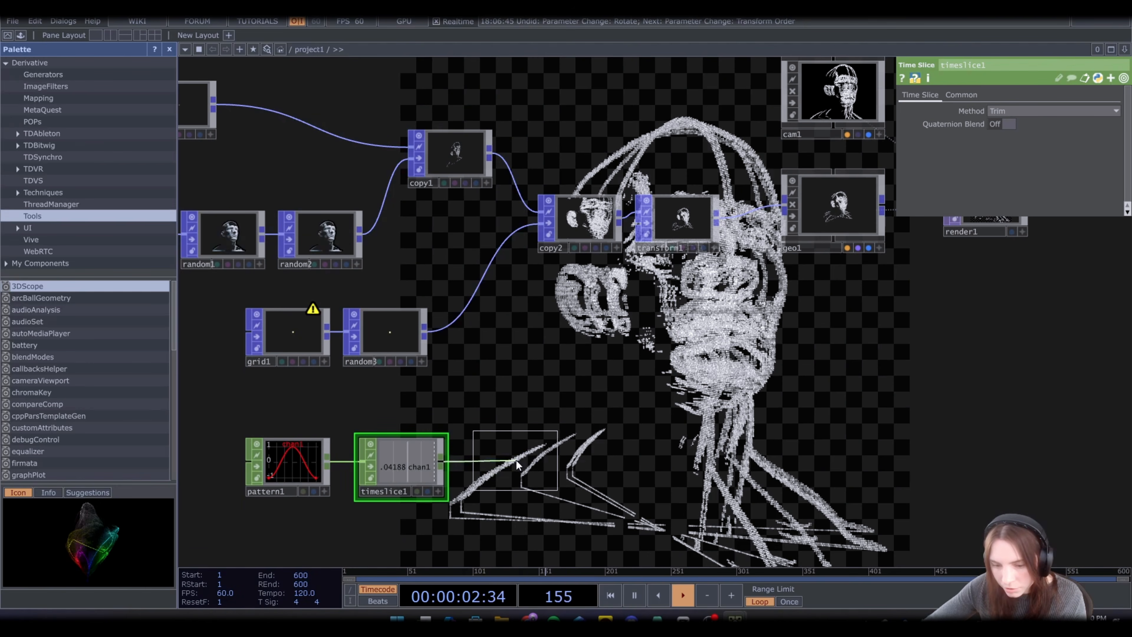
click(514, 466)
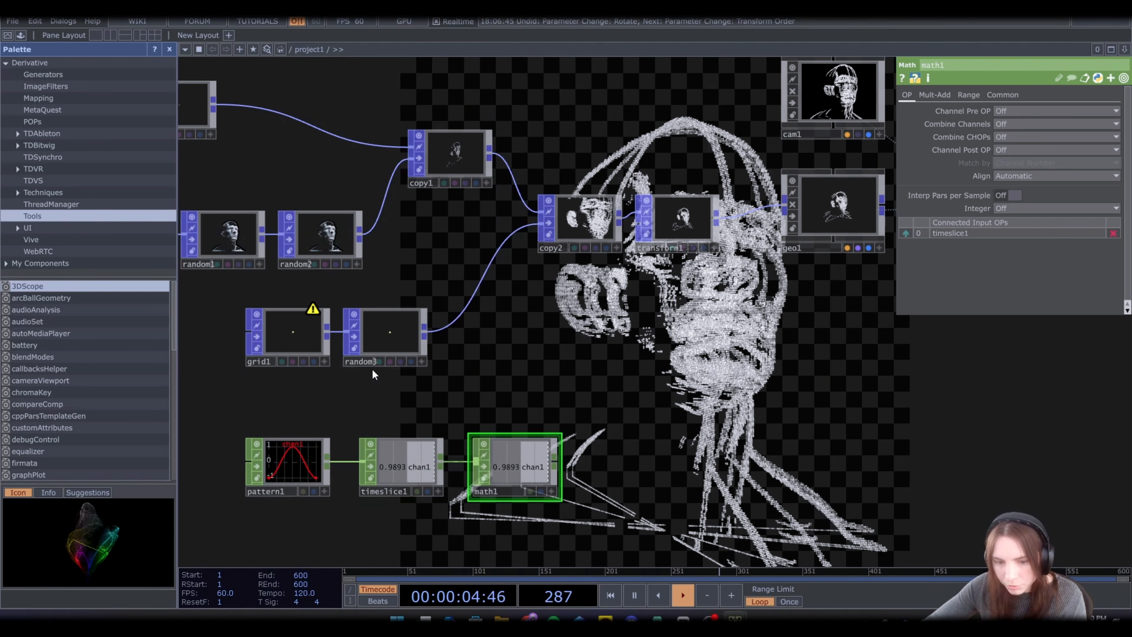
Set math1's From Range to -1 and 1 and its To Range to 0 and 90
click(393, 345)
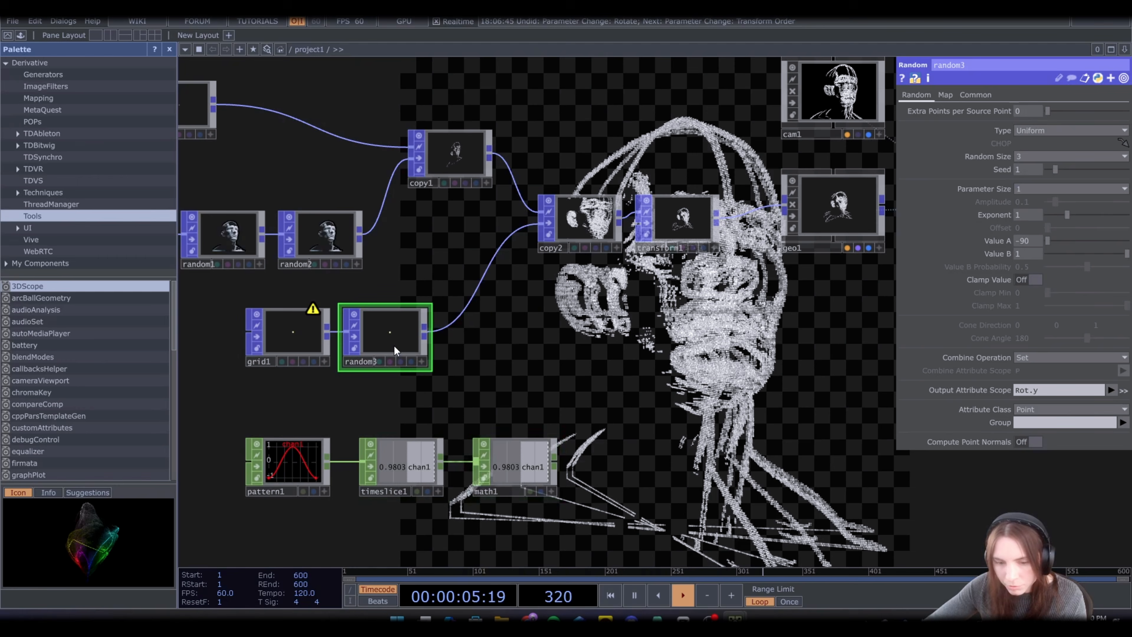
click(507, 469)
click(968, 96)
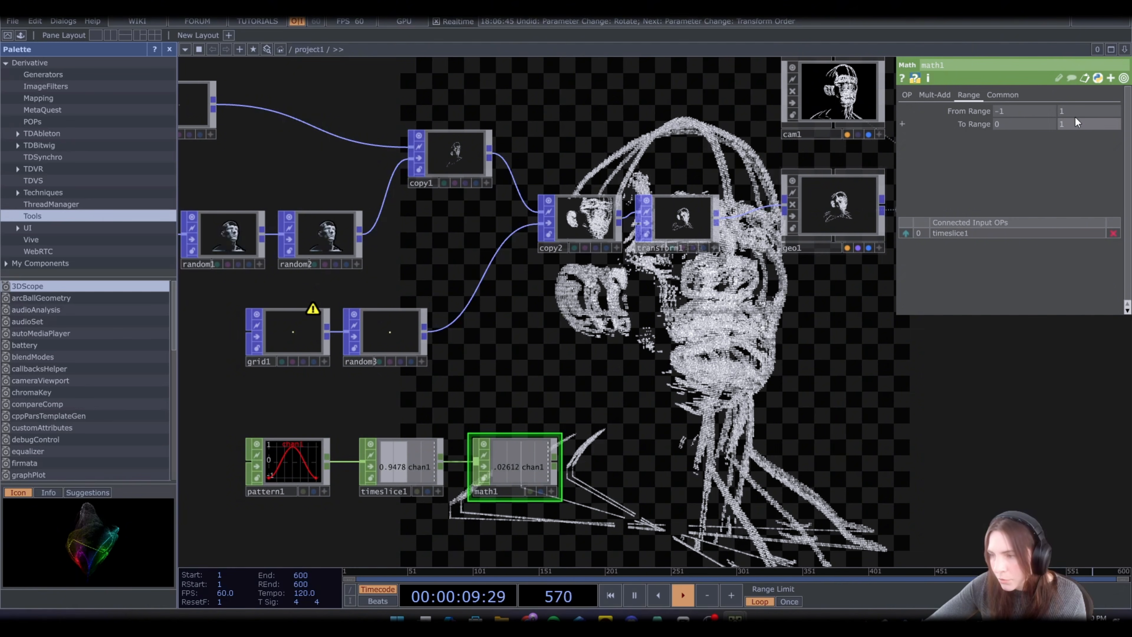
click(1080, 123)
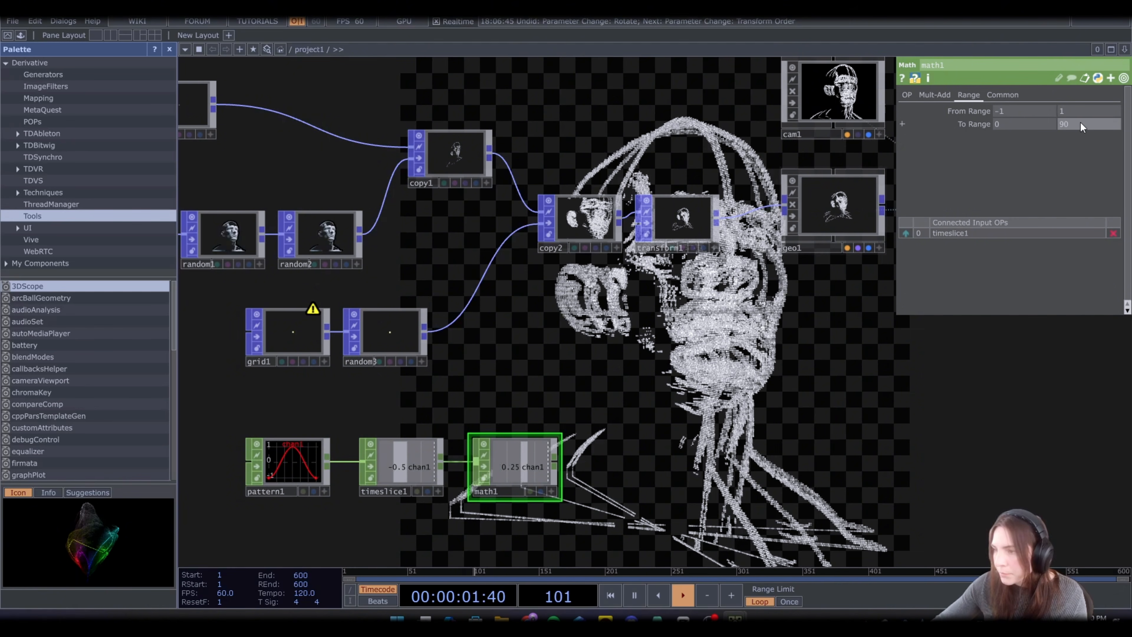
click(851, 404)
Add a Null CHOP connected after math1 and rename it grid_rot
right_click(552, 463)
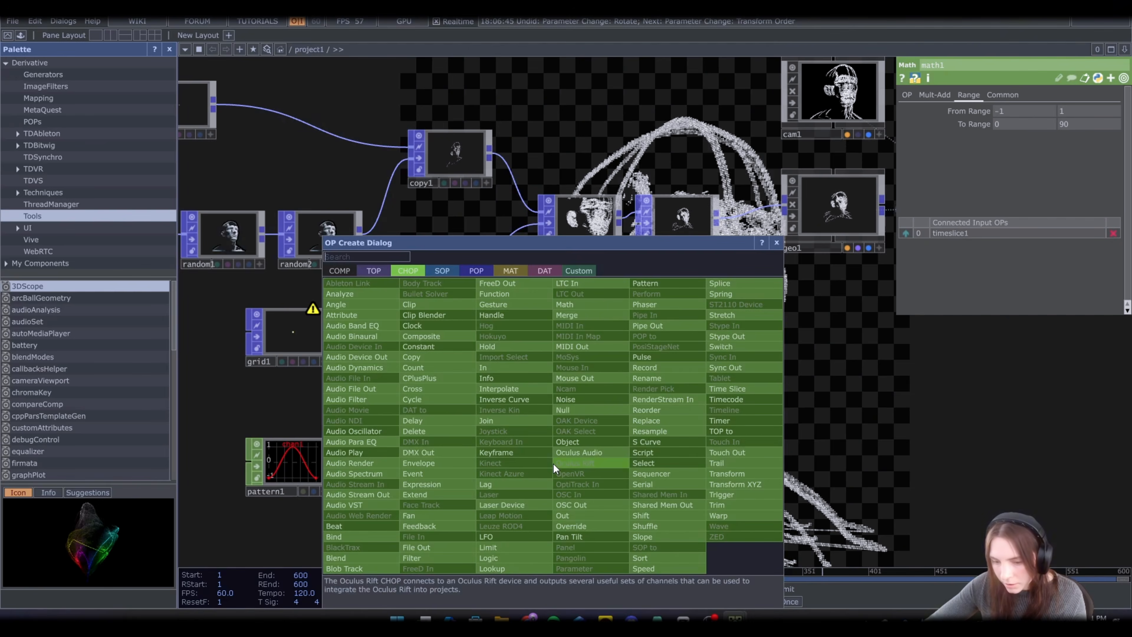
click(572, 410)
click(617, 473)
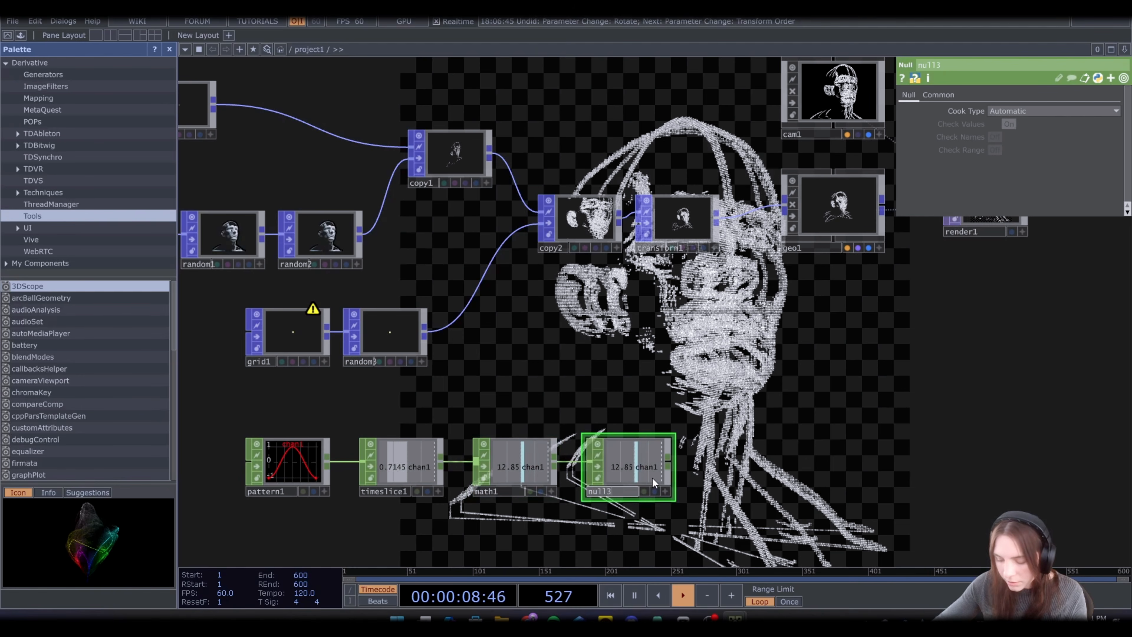
text(gr)
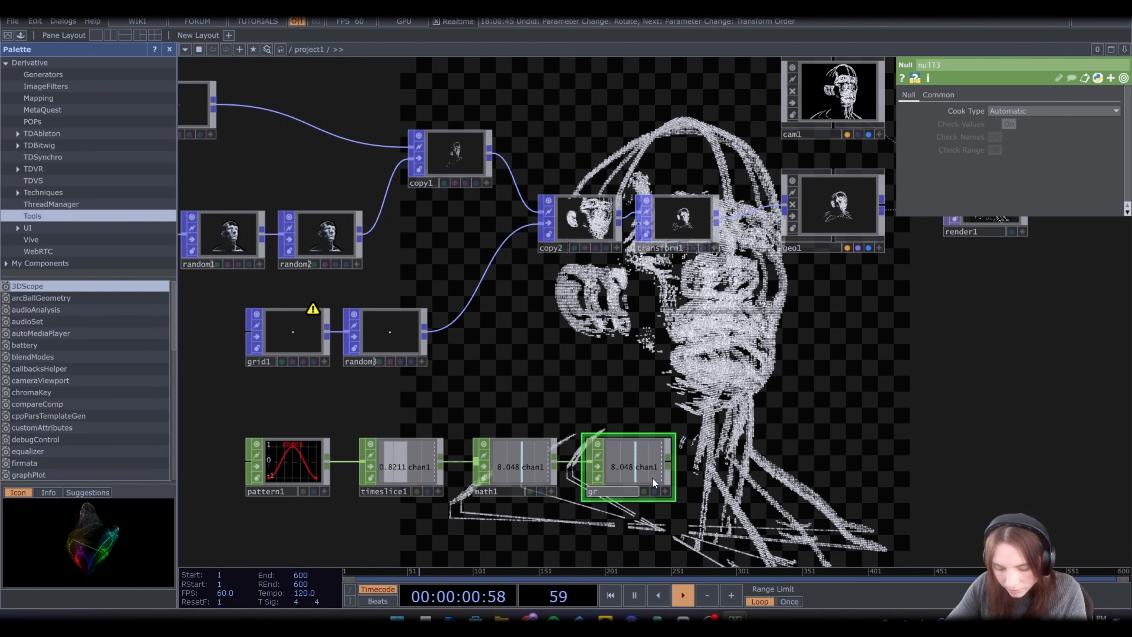
text(id_r)
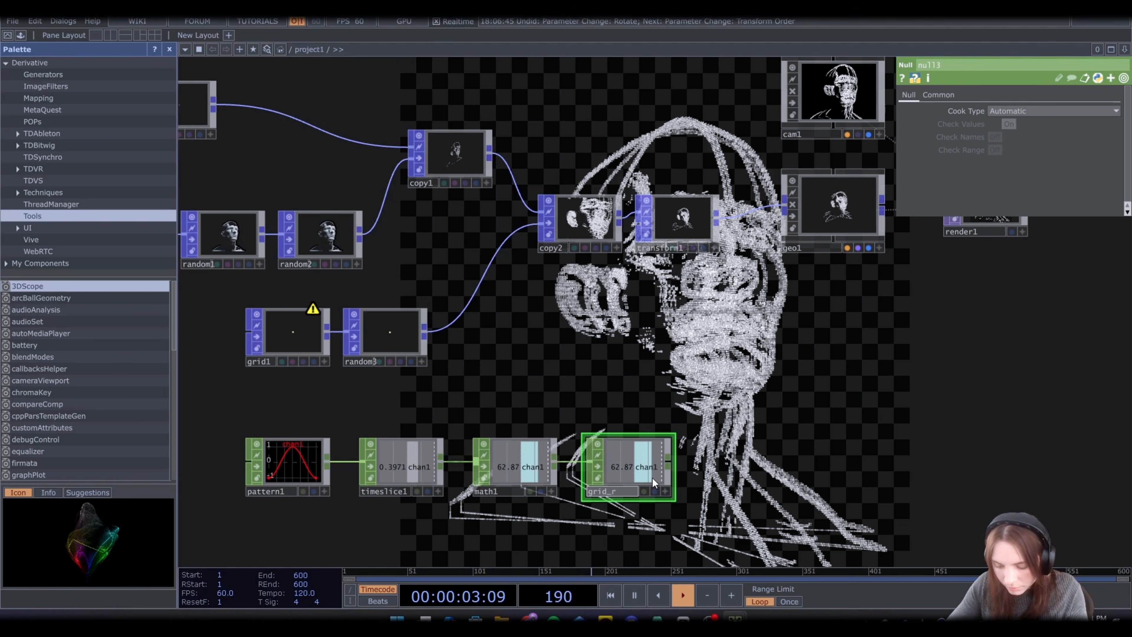
text(ot)
key(Return)
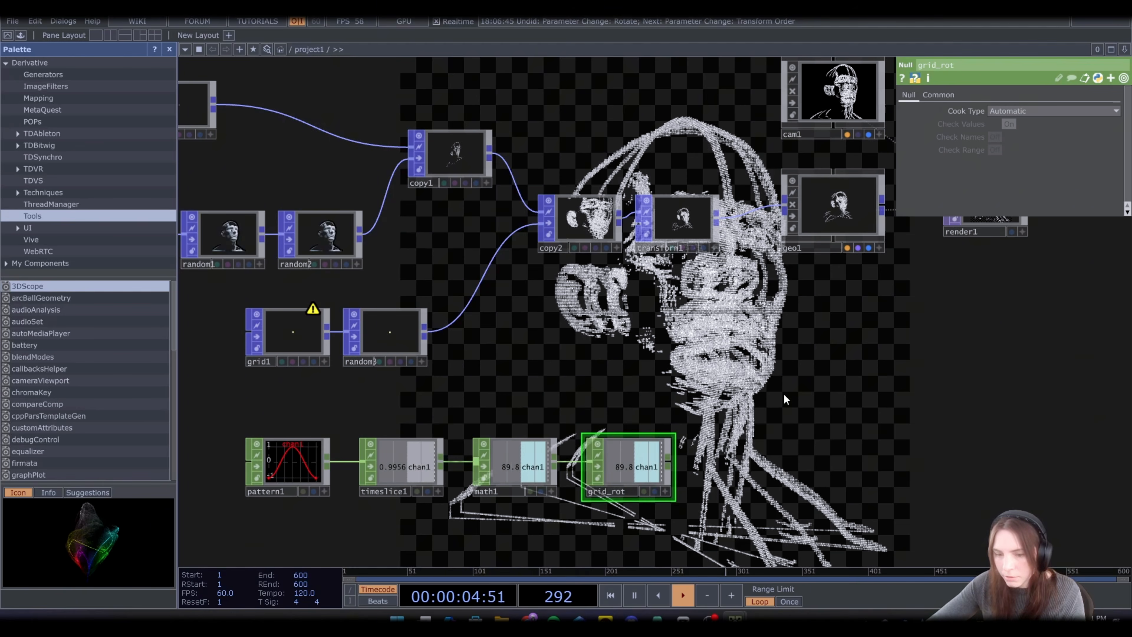
Drive random3's Value B with the chan1 channel of grid_rot
click(398, 341)
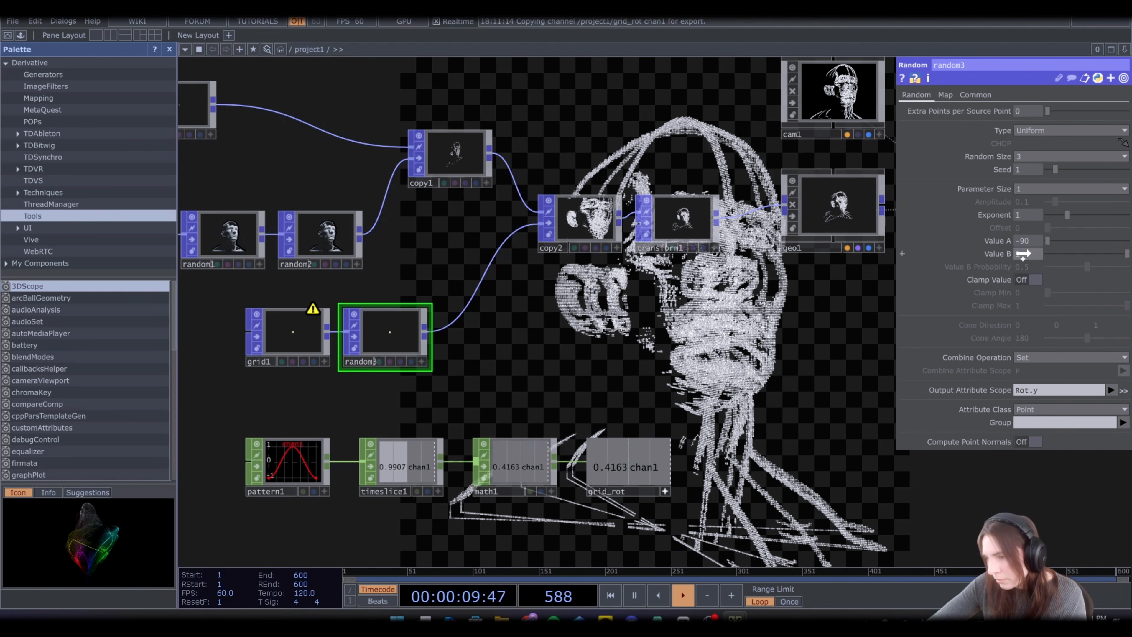
drag(1023, 253, 1029, 250)
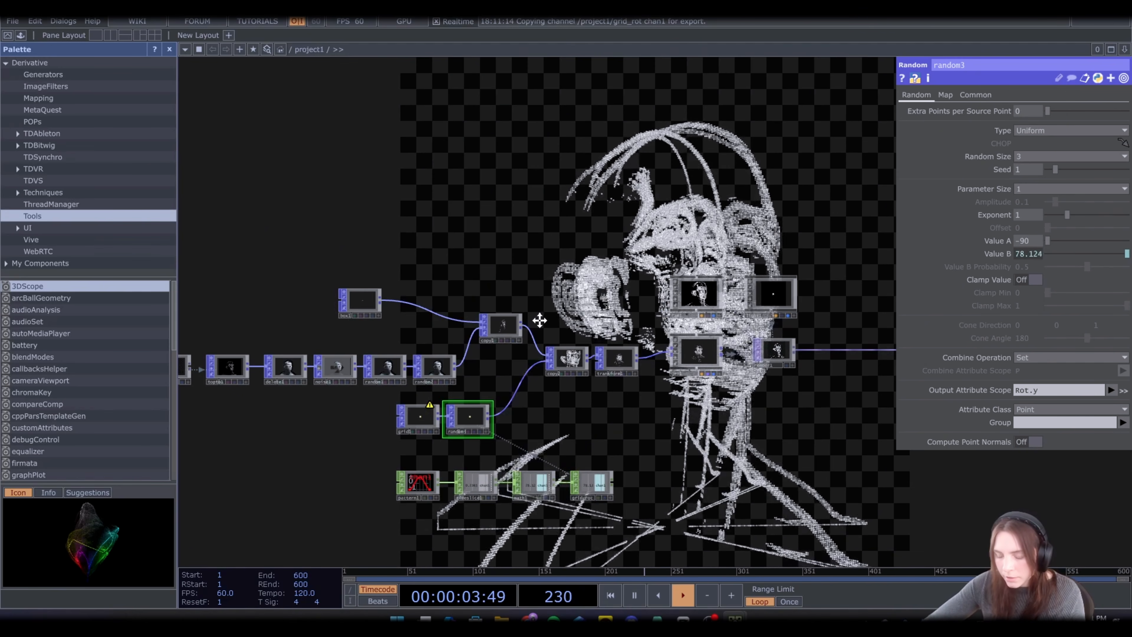
Try a Y rotation of 150 on transform1 and reset it to 0
drag(539, 320, 498, 323)
scroll(498, 323, up, 5)
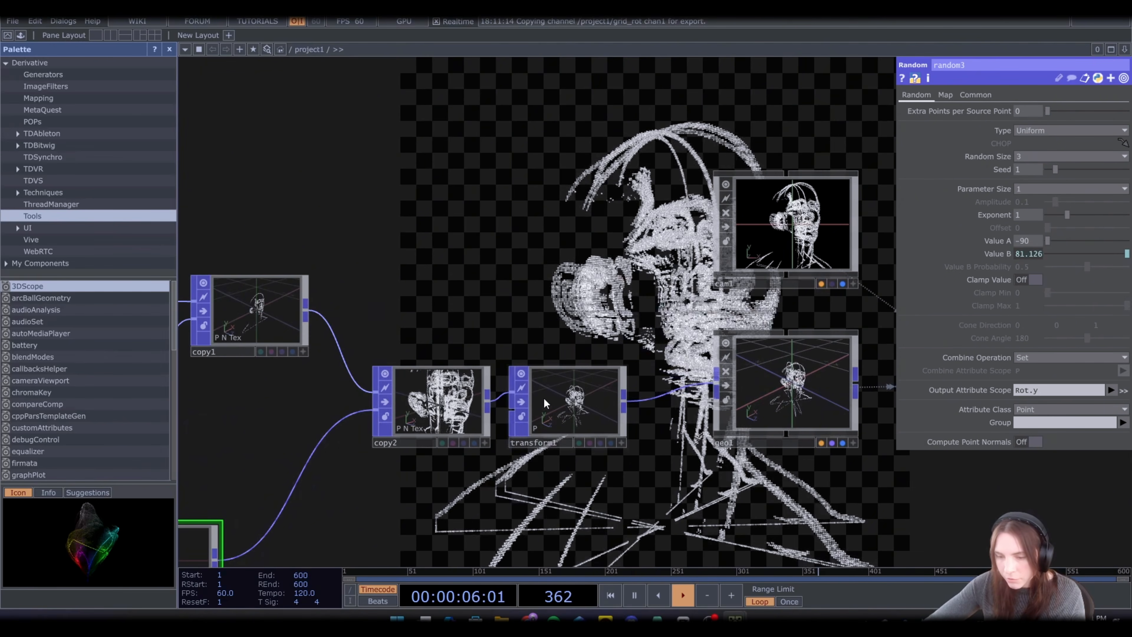
click(579, 399)
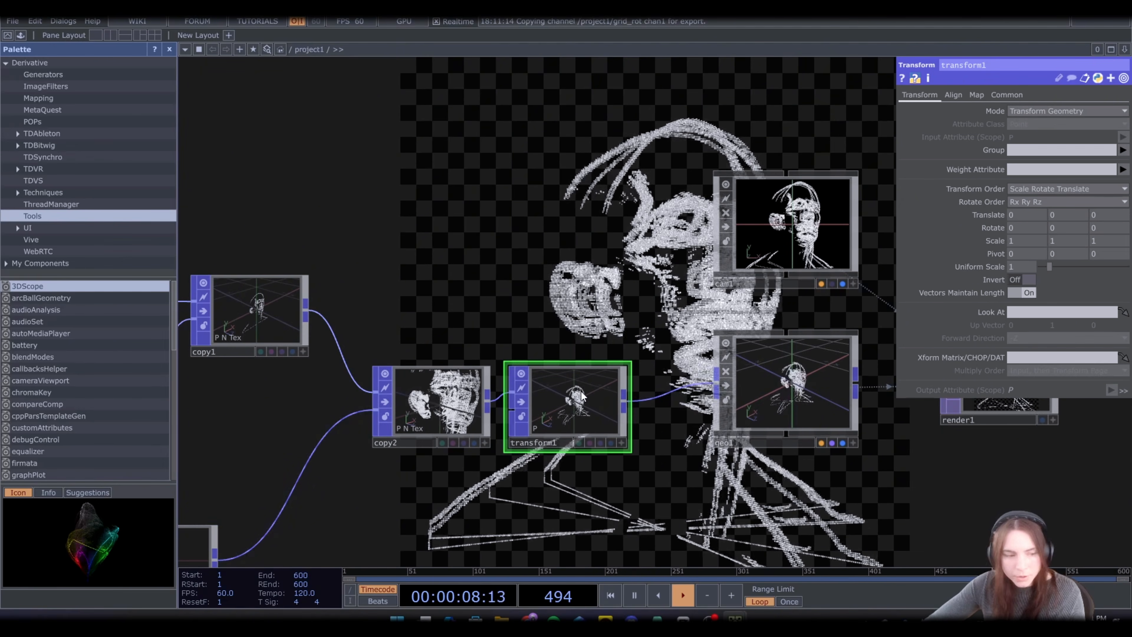
mouse_move(1067, 228)
middle_down()
mouse_move(1045, 227)
mouse_move(1058, 228)
middle_up()
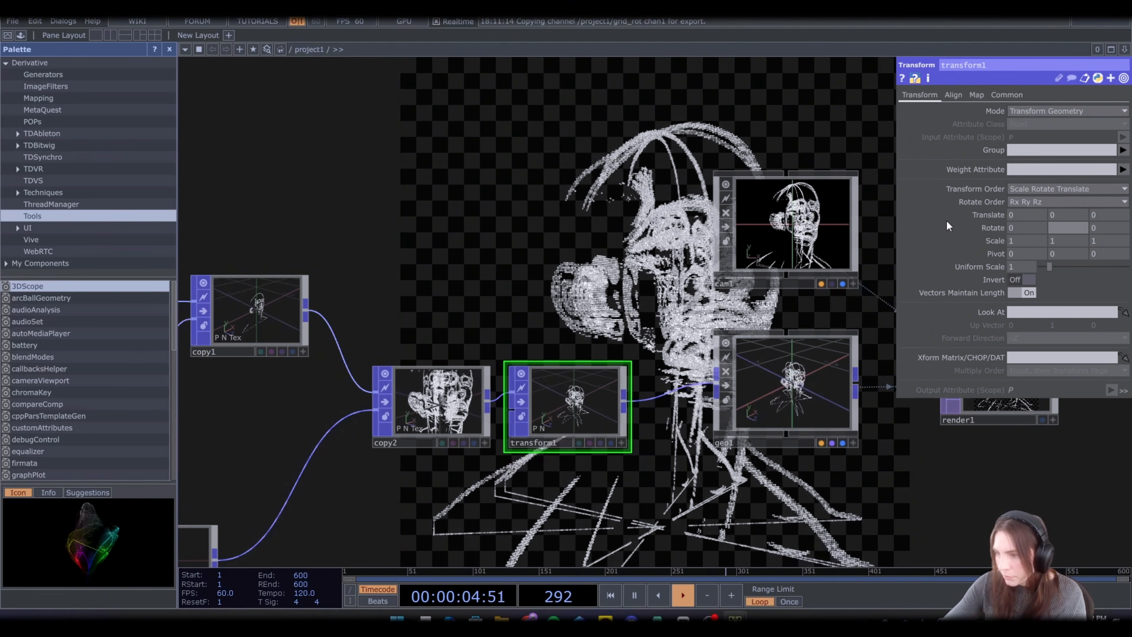
text(150)
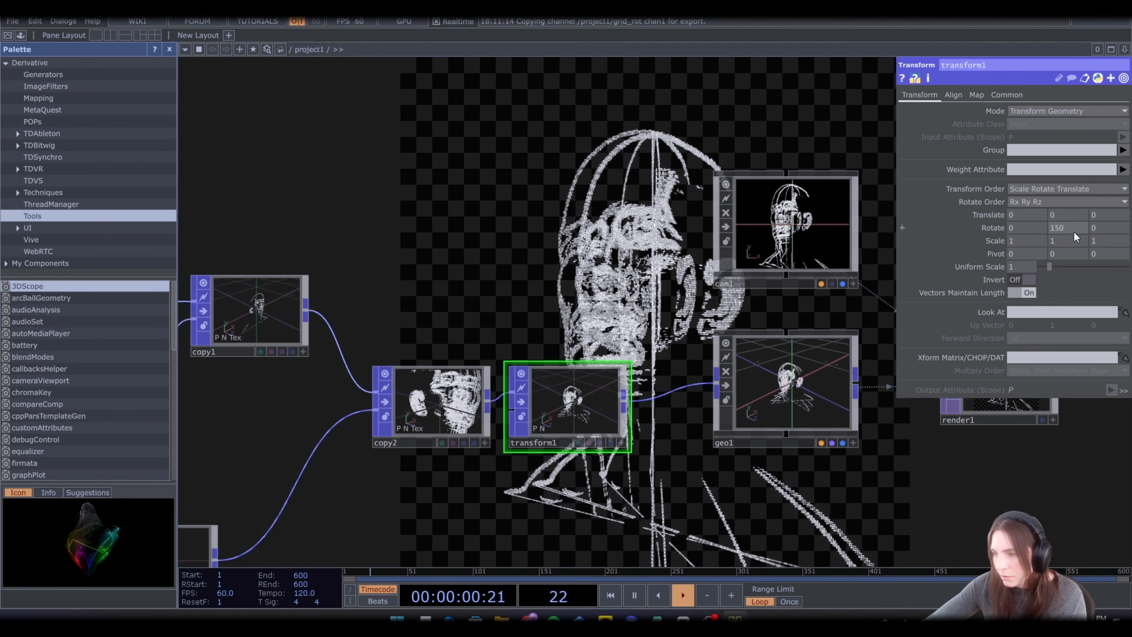
text(0)
key(Return)
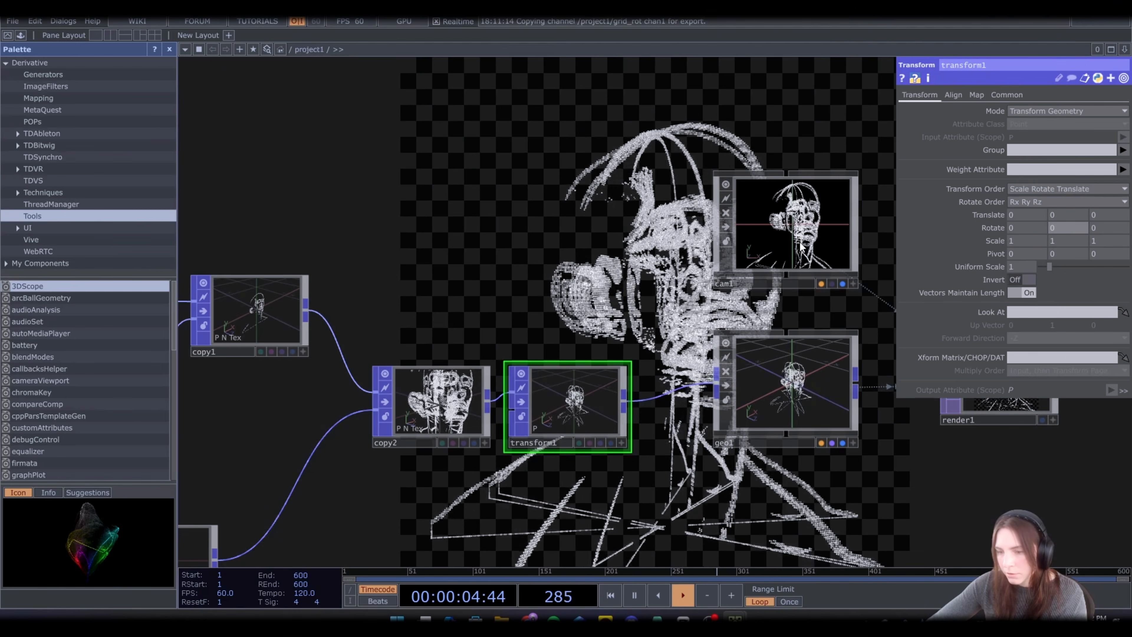
Duplicate math1 and grid_rot as a second branch from timeslice1, and set the duplicated Math's To Range to -160 and 0
scroll(593, 239, down, 3)
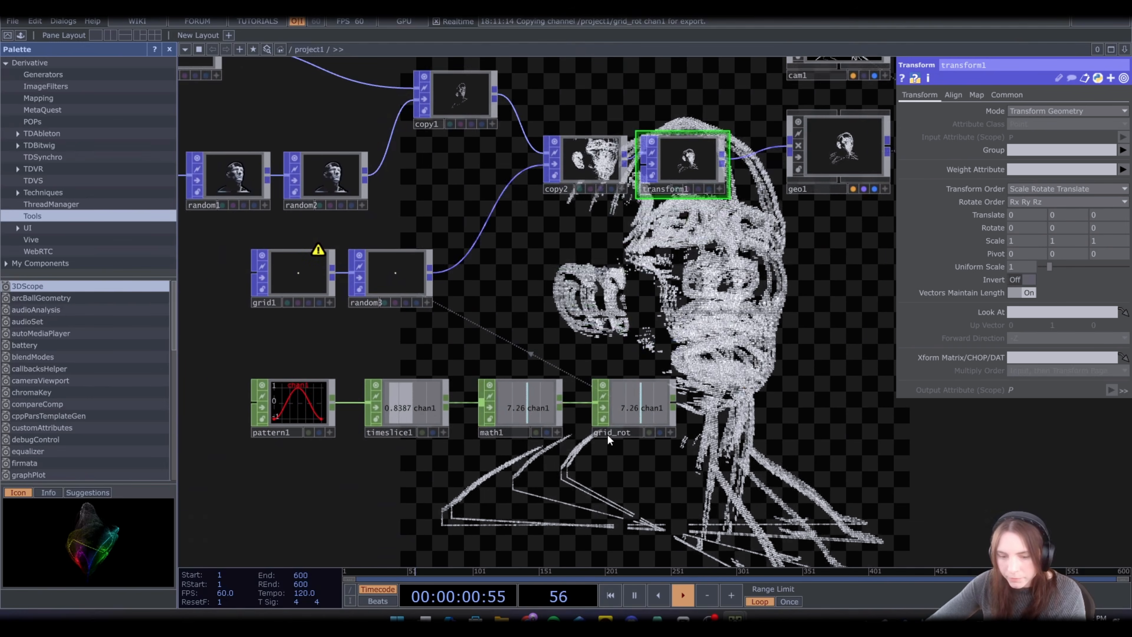
drag(589, 520, 562, 506)
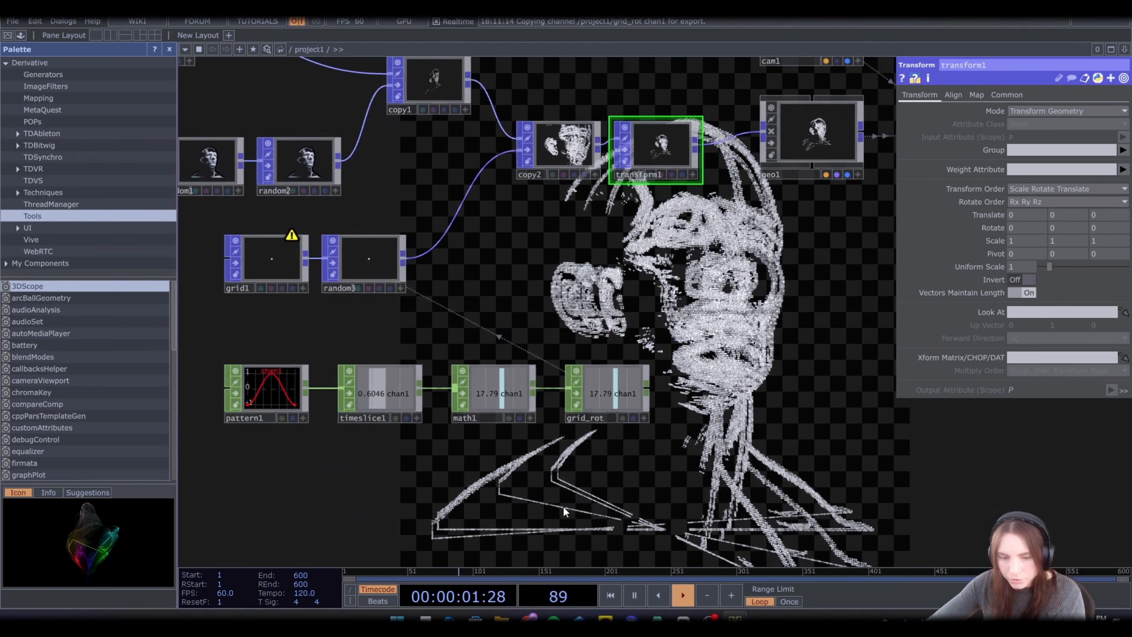
click(474, 389)
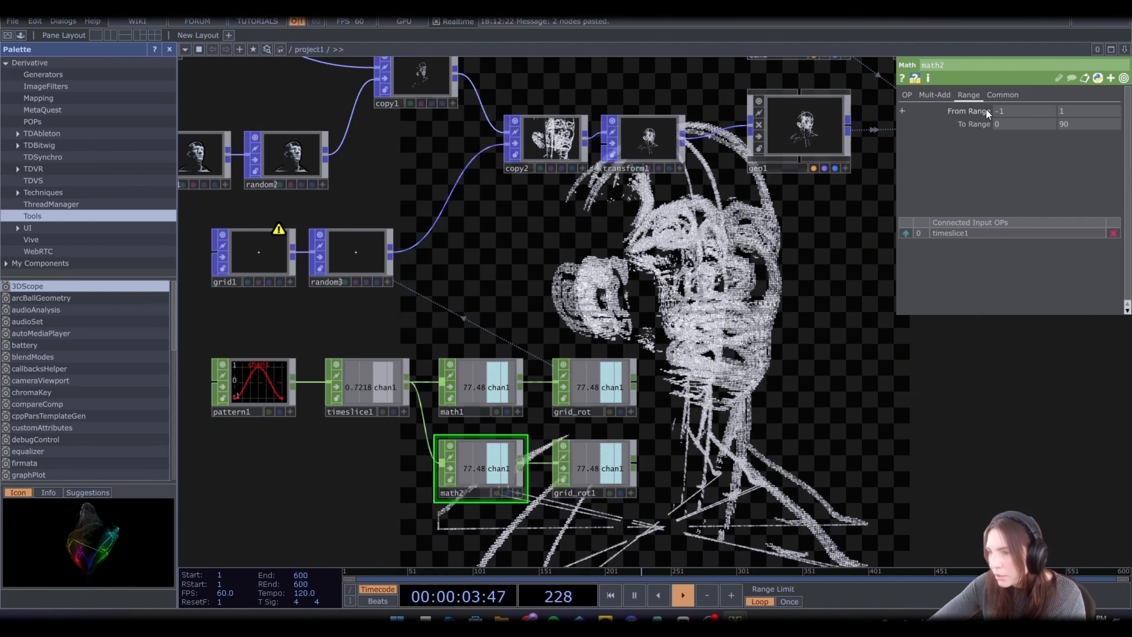
click(1028, 123)
key(BackSpace)
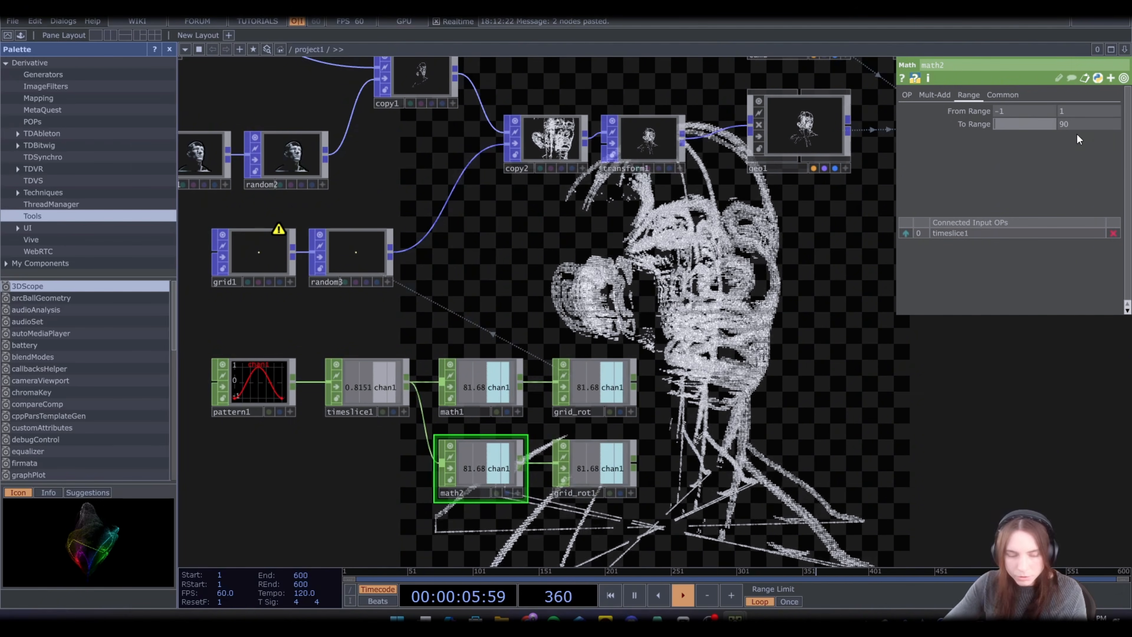
text(-160)
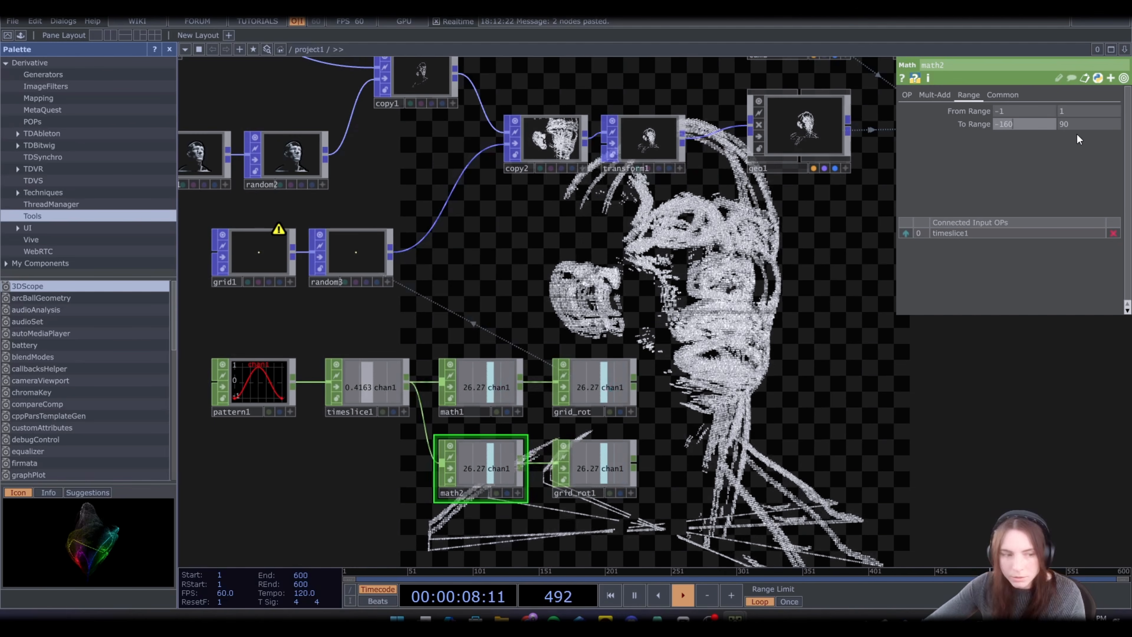
click(1080, 124)
text(0)
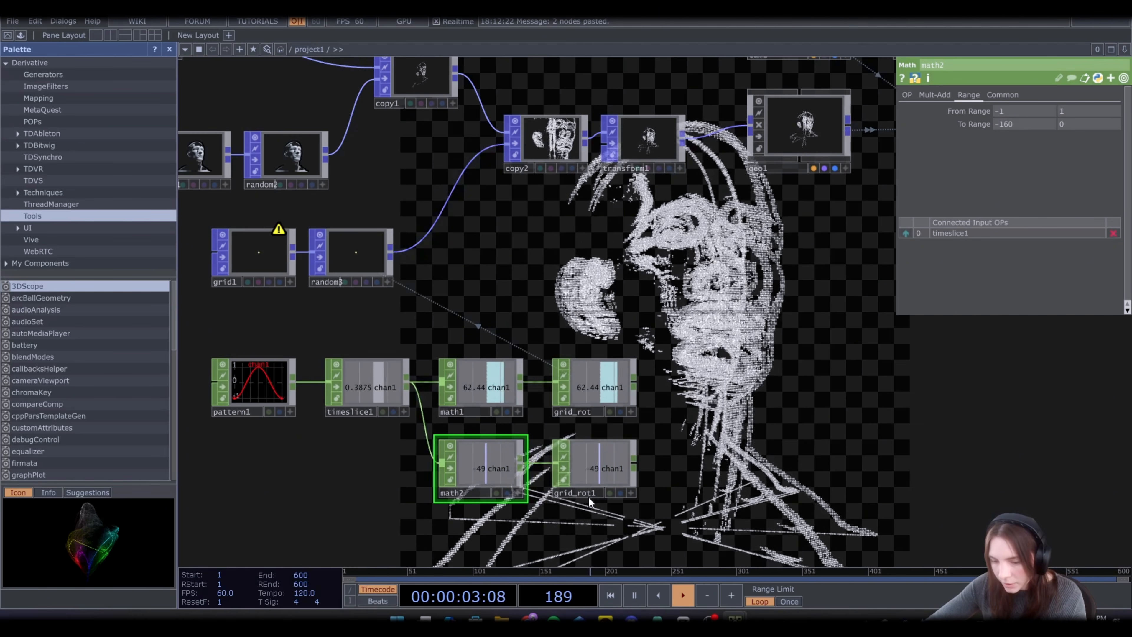
Rename the duplicated Null after math2 as rot
click(597, 492)
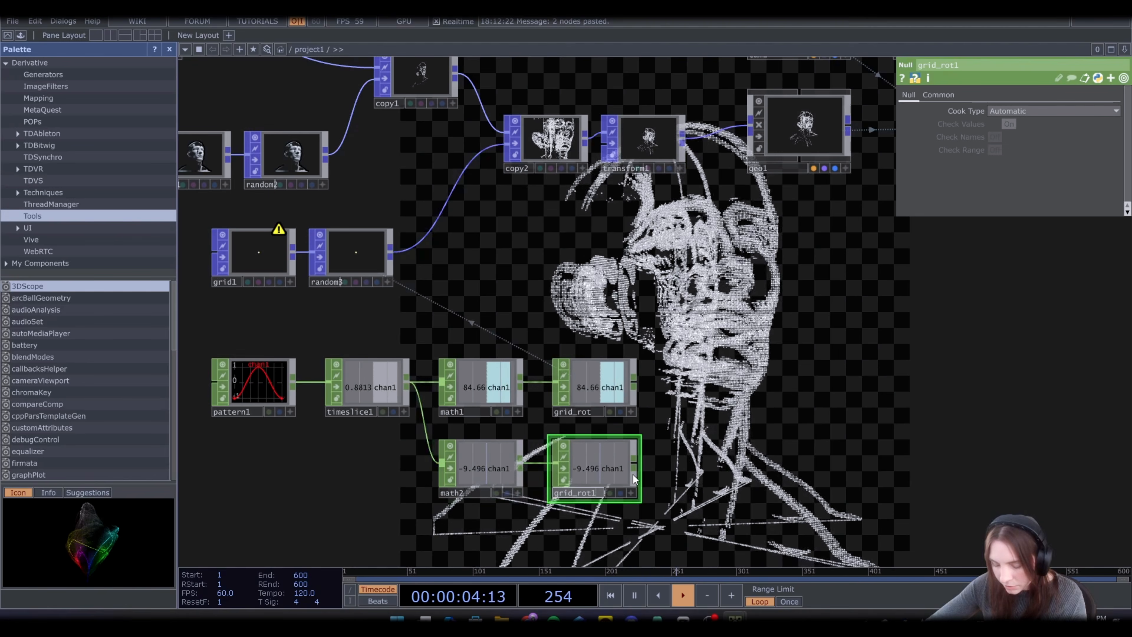
key(BackSpace)
key(BackSpace)
key(BackSpace)
key(BackSpace)
key(BackSpace)
key(BackSpace)
key(BackSpace)
key(BackSpace)
key(BackSpace)
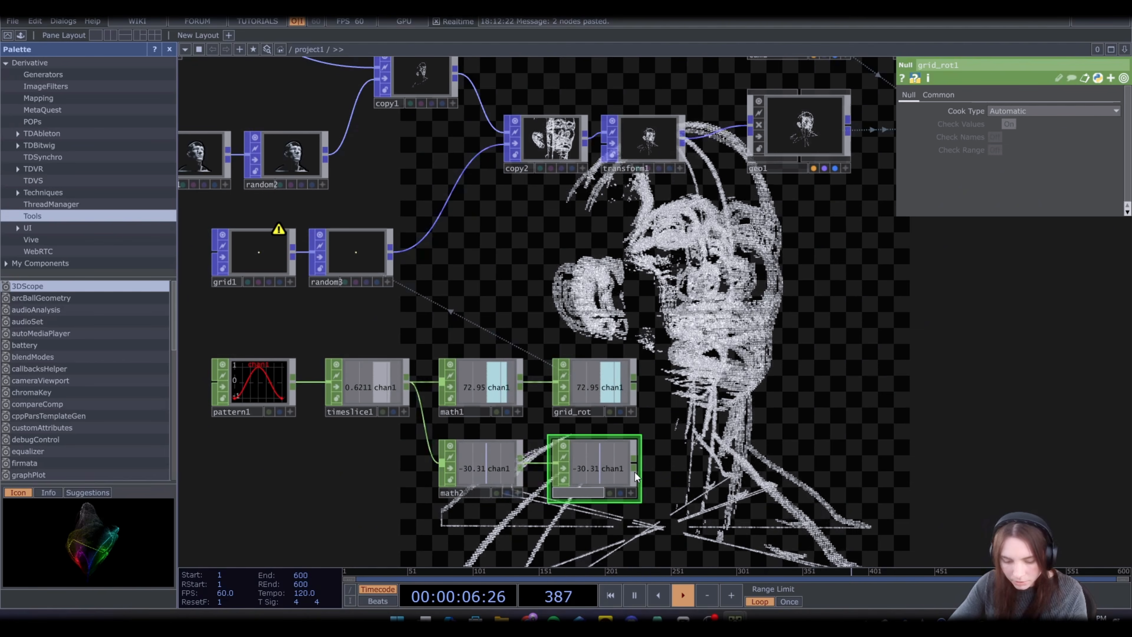
text(rot)
key(Return)
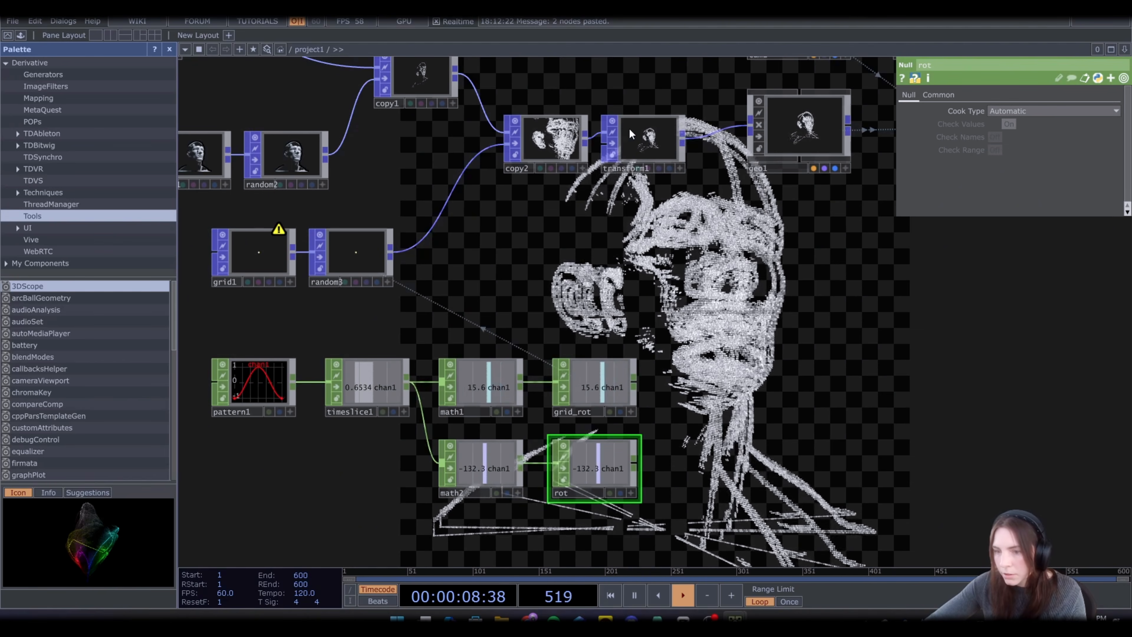
Drive transform1's Y rotation with the chan1 channel of the rot Null
click(649, 139)
click(632, 492)
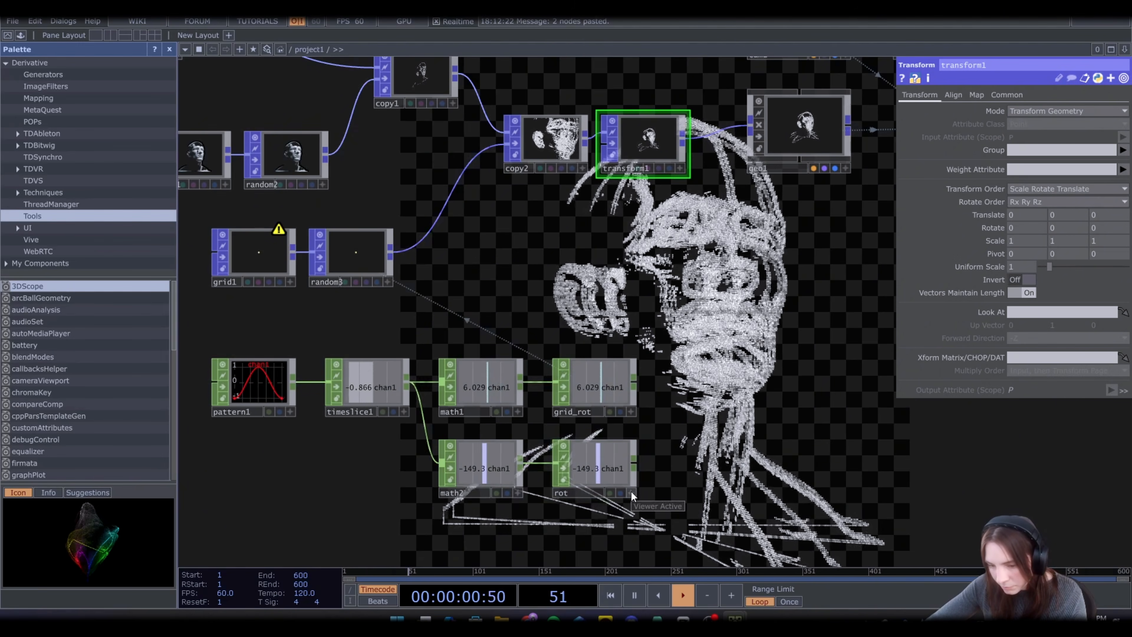
drag(599, 475, 1071, 227)
click(1071, 224)
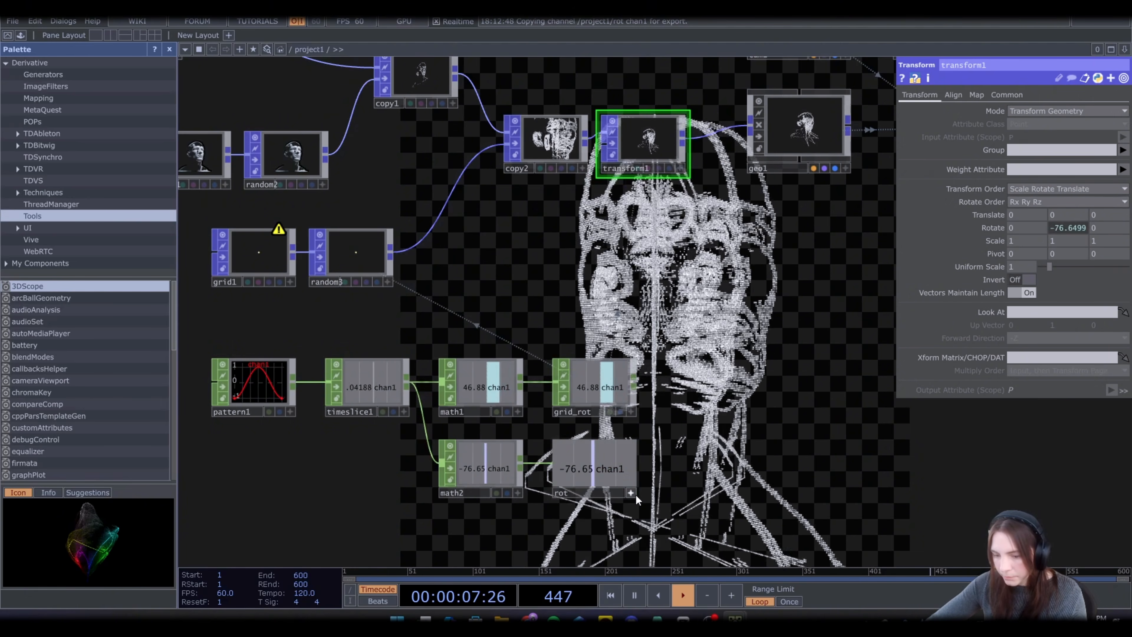
Set noise1's Period to 0.01
scroll(734, 473, down, 5)
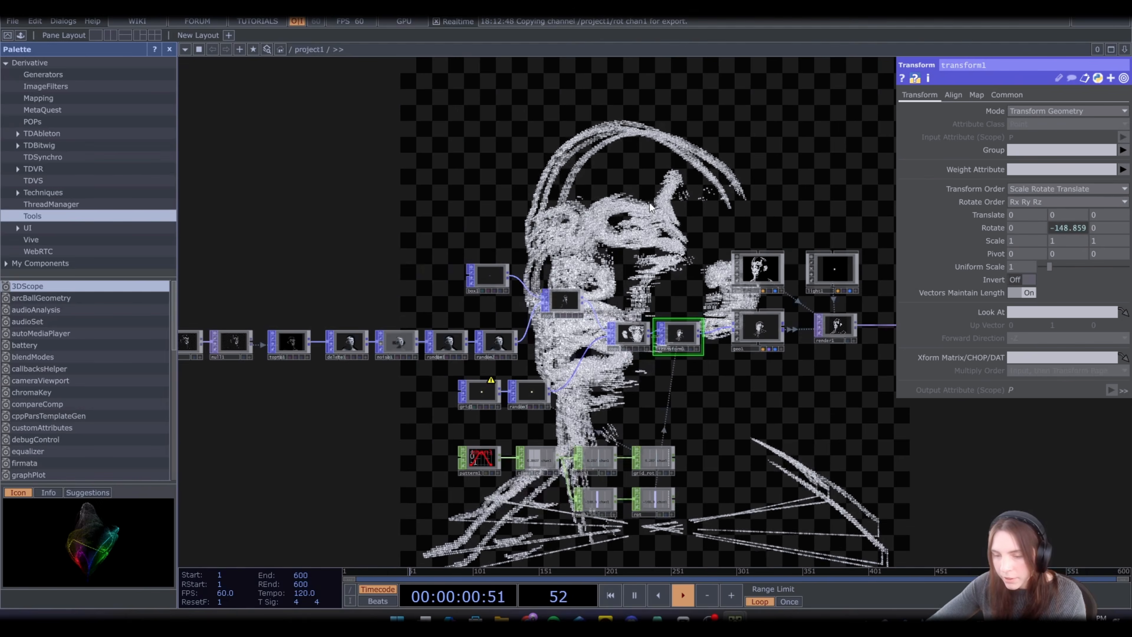
drag(384, 295, 398, 315)
scroll(409, 365, up, 5)
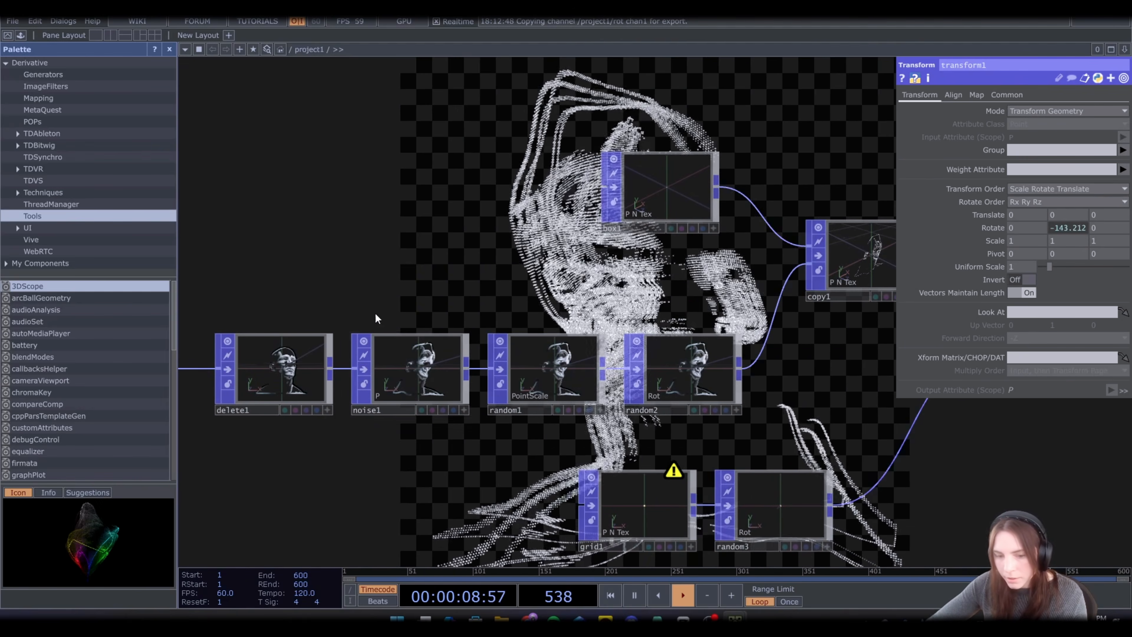
click(1021, 167)
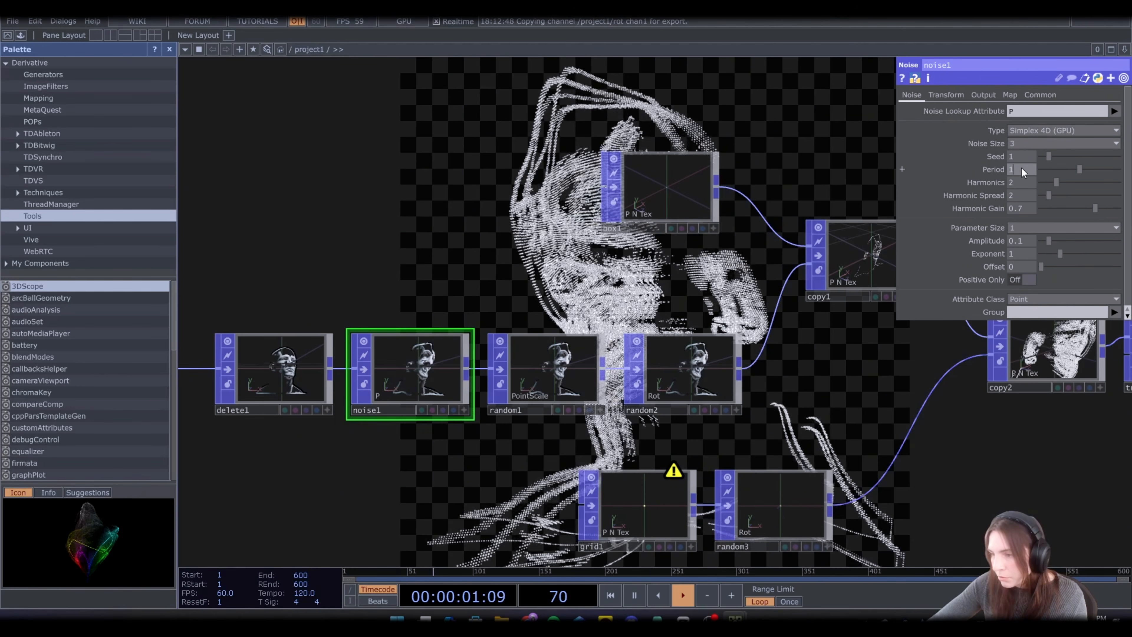
text(0.01)
key(Return)
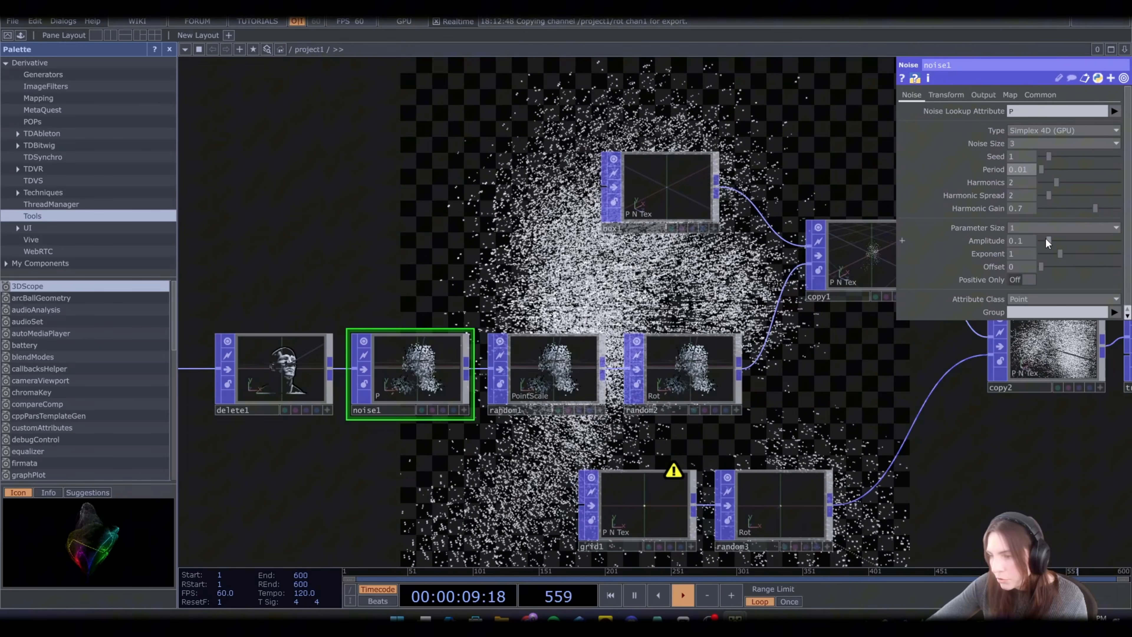
Test lower and higher Amplitude values on noise1 and bring the Amplitude down to 0
drag(1047, 239, 1036, 239)
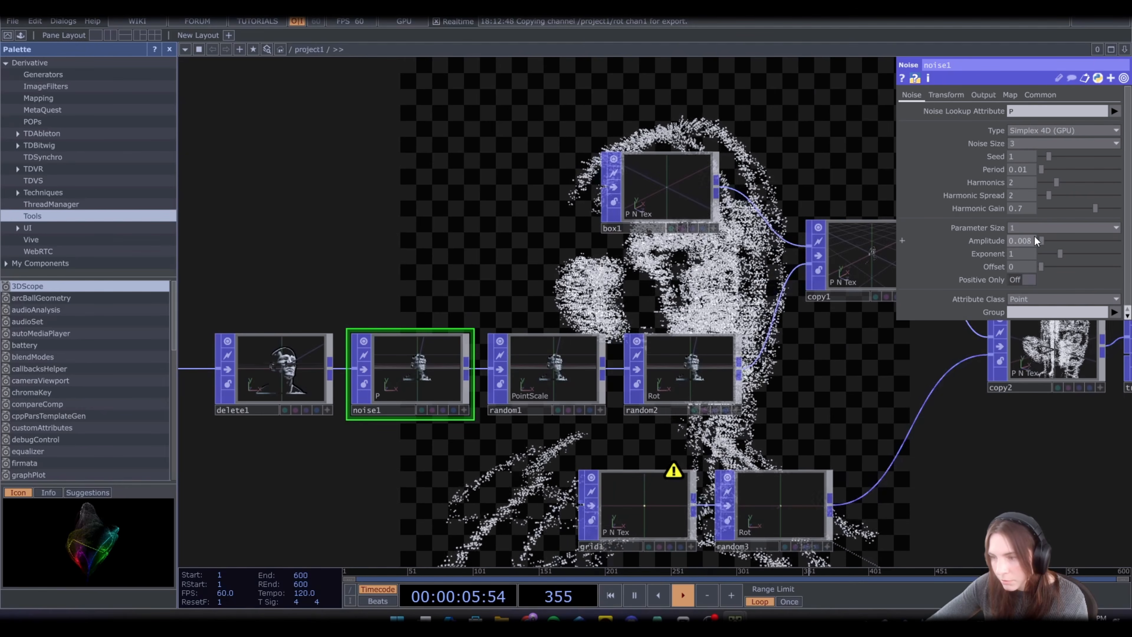
drag(1040, 237, 1051, 241)
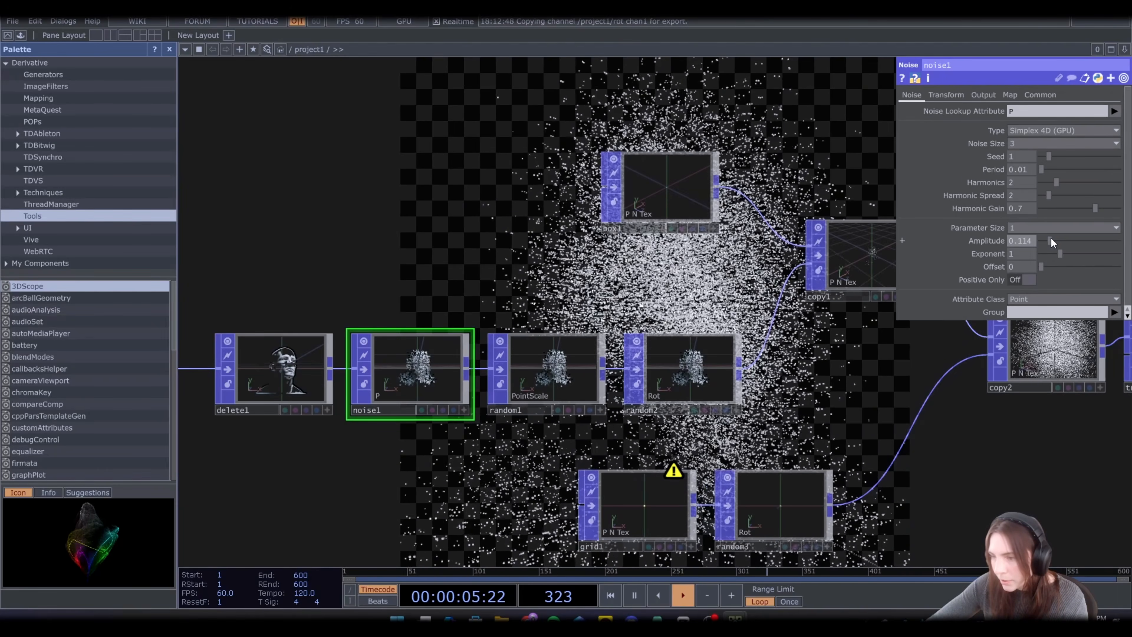
drag(1046, 241, 1032, 236)
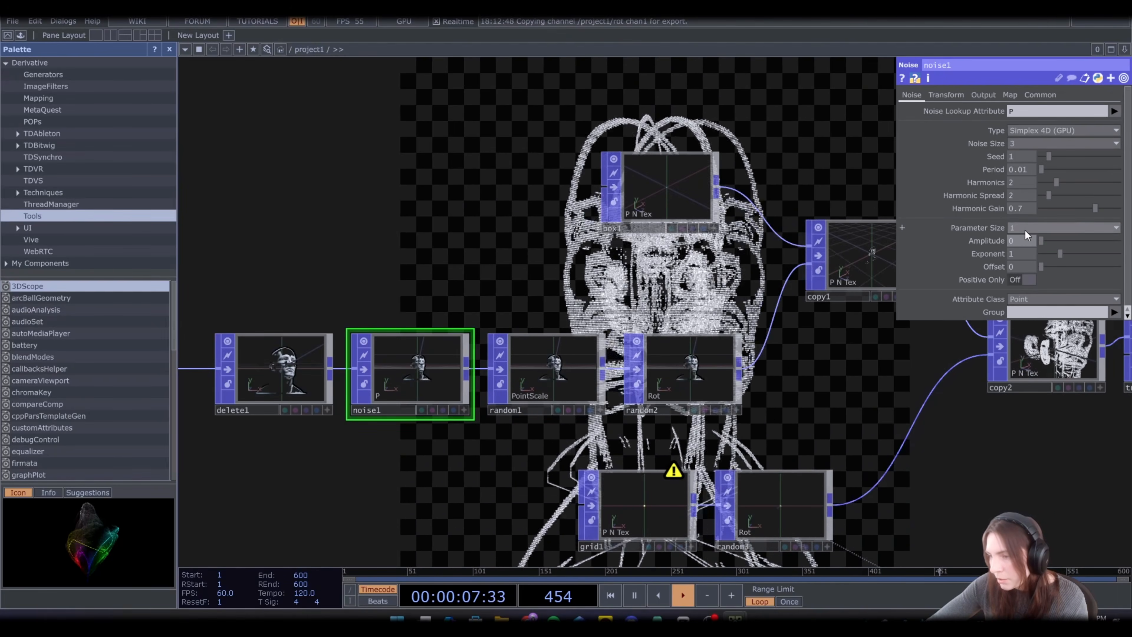
Set noise1's Parameter Size to 3 and all three of its Amplitude values to 0
click(1025, 229)
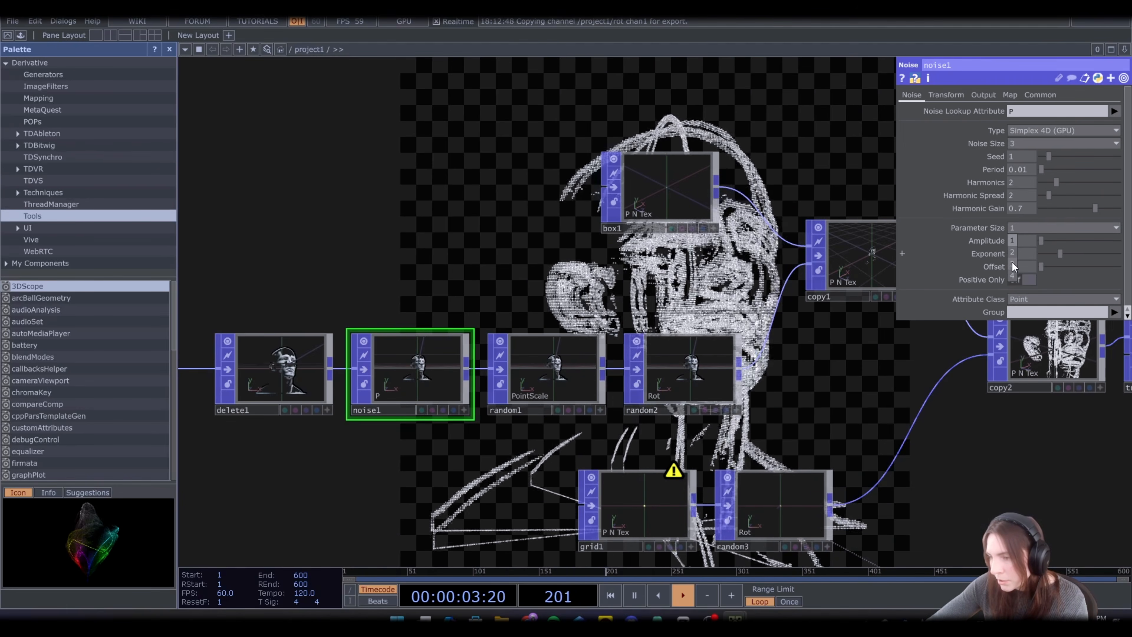
click(1011, 263)
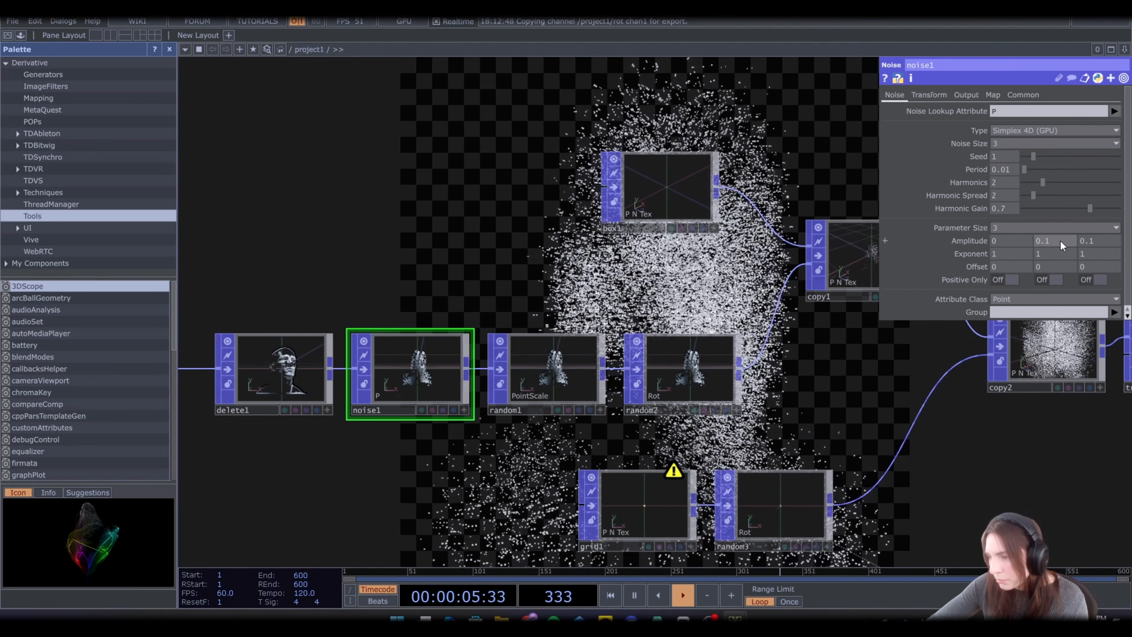
key(BackSpace)
key(BackSpace)
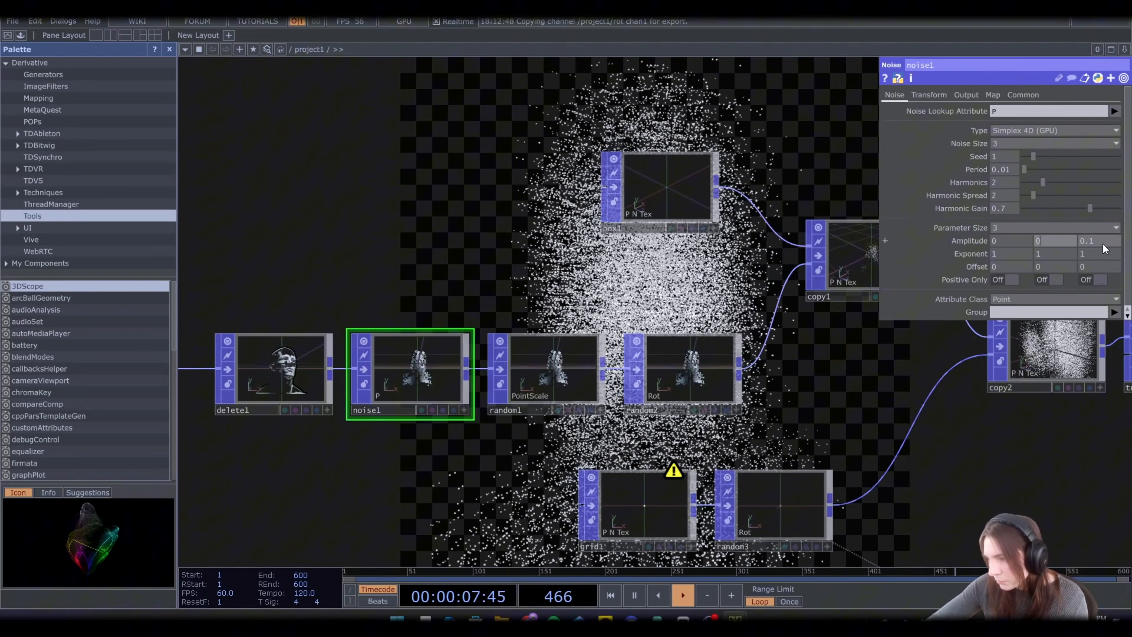
click(1103, 242)
key(BackSpace)
key(BackSpace)
key(Return)
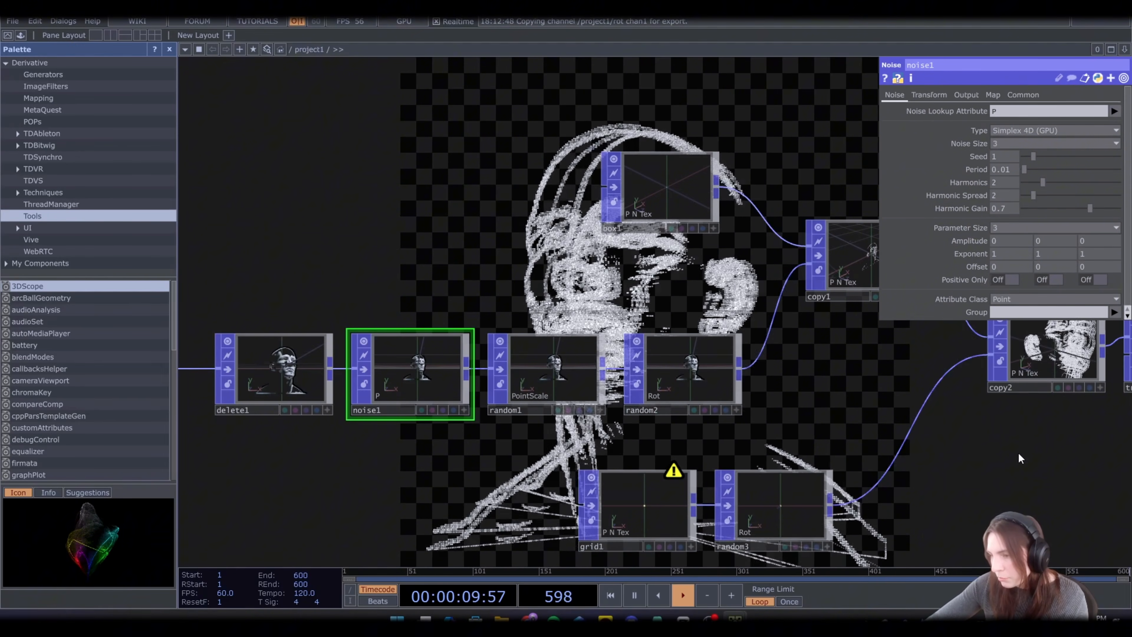
drag(1001, 242, 1060, 229)
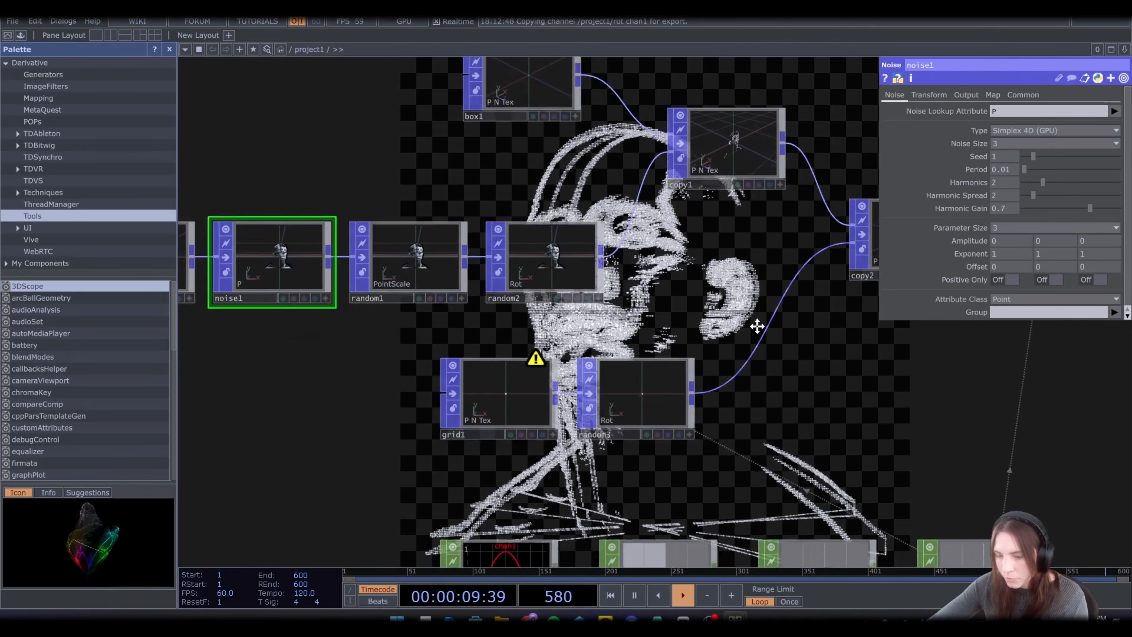
Duplicate the math2 CHOP together with its rot Null as a third branch from timeslice1
drag(758, 326, 673, 265)
scroll(673, 265, down, 3)
drag(712, 362, 551, 271)
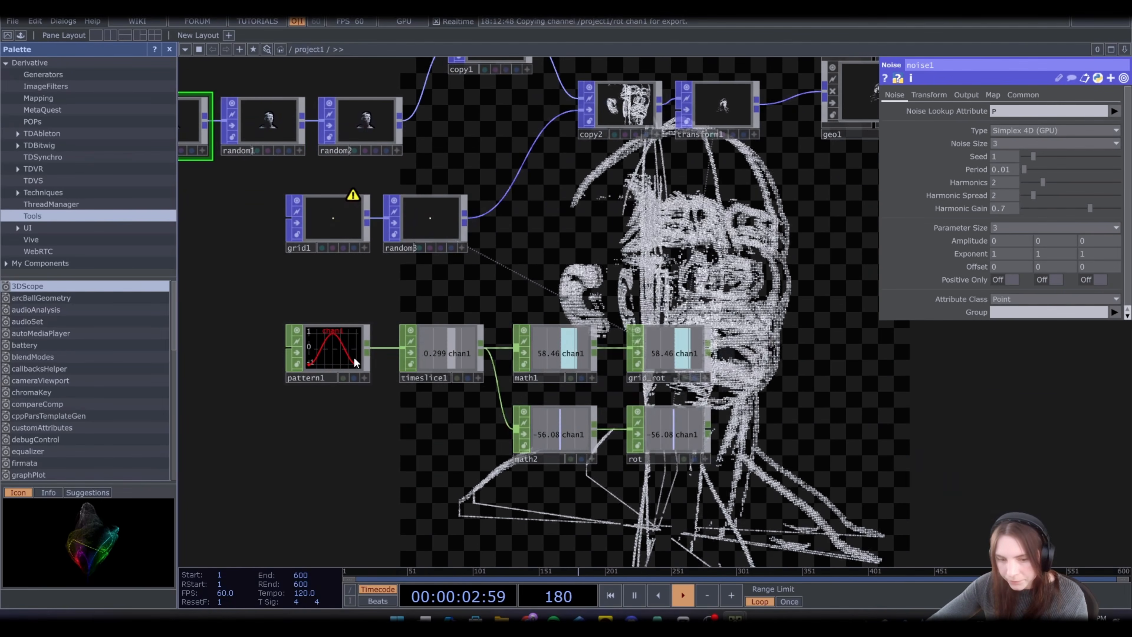
click(529, 436)
shift+click(672, 432)
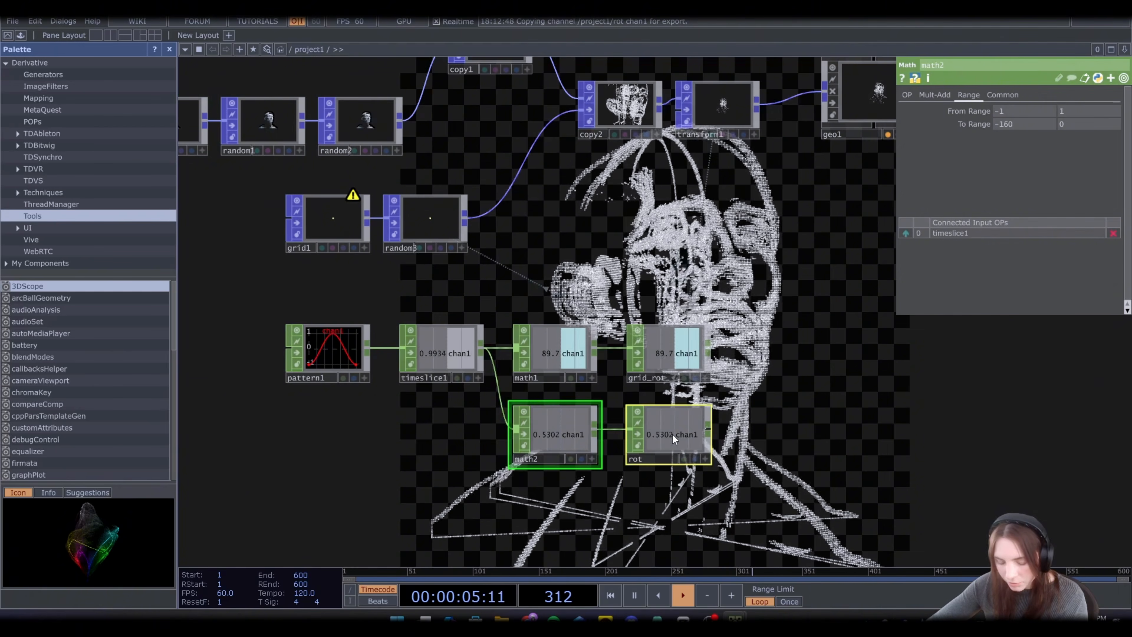
key(ctrl+c)
key(ctrl+v)
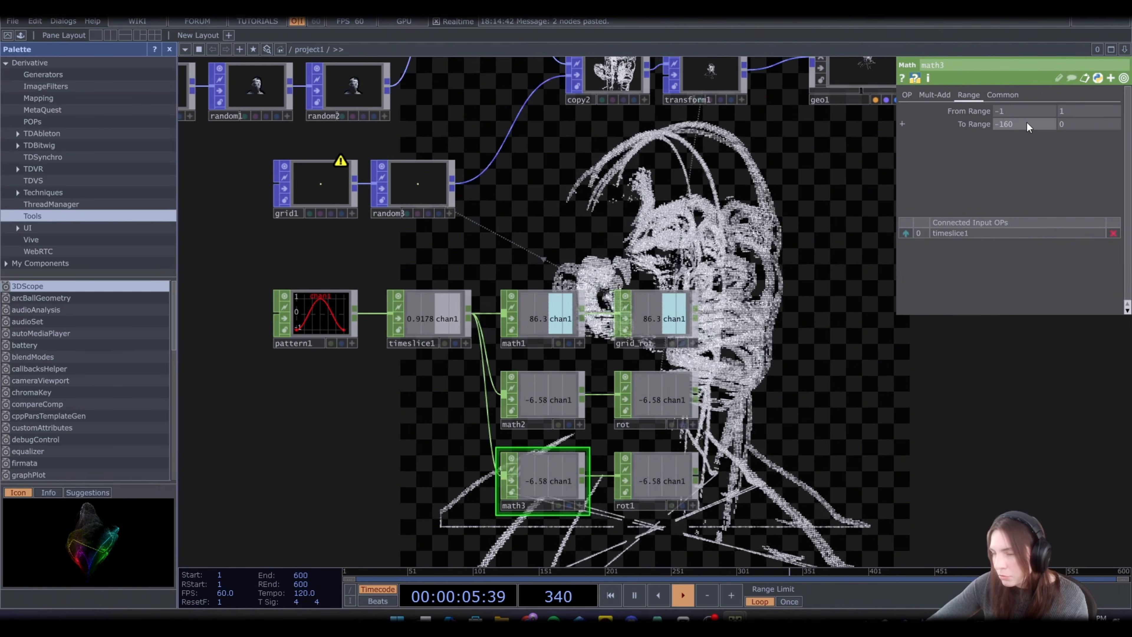
Set the To Range of the duplicated math3 to 0.1 and 0.09
drag(1026, 121, 972, 121)
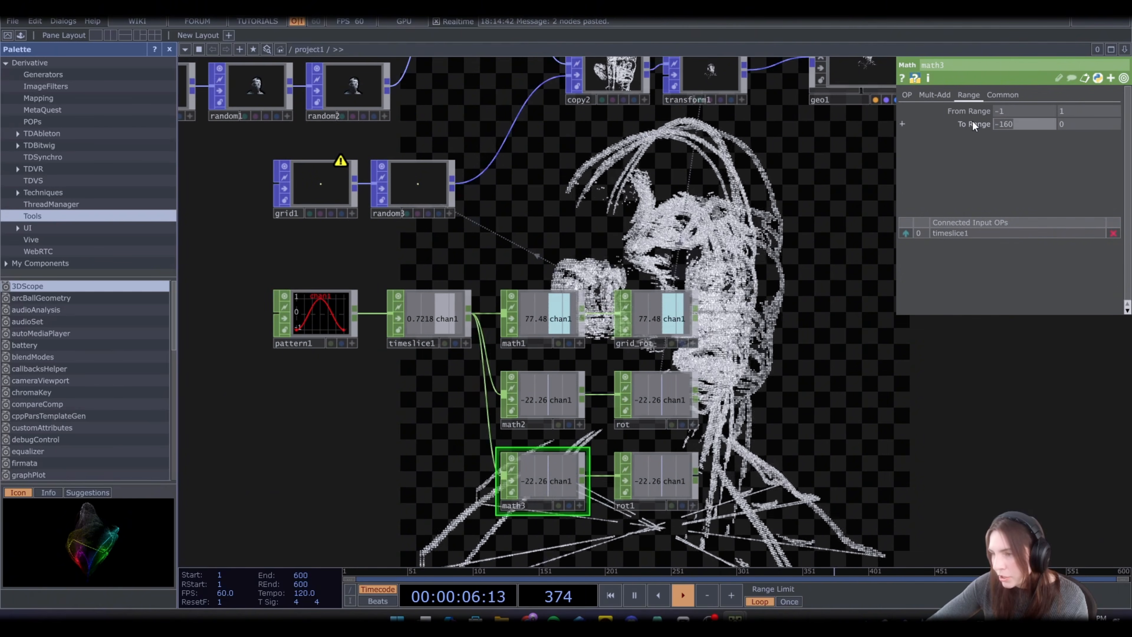
key(BackSpace)
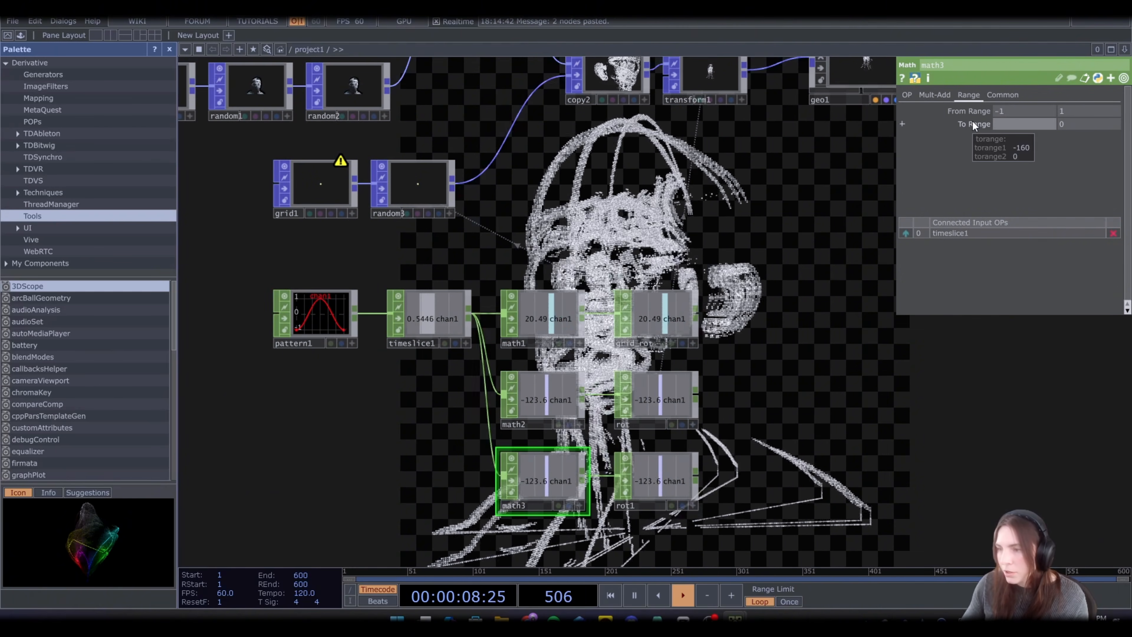
text(0.1)
key(Return)
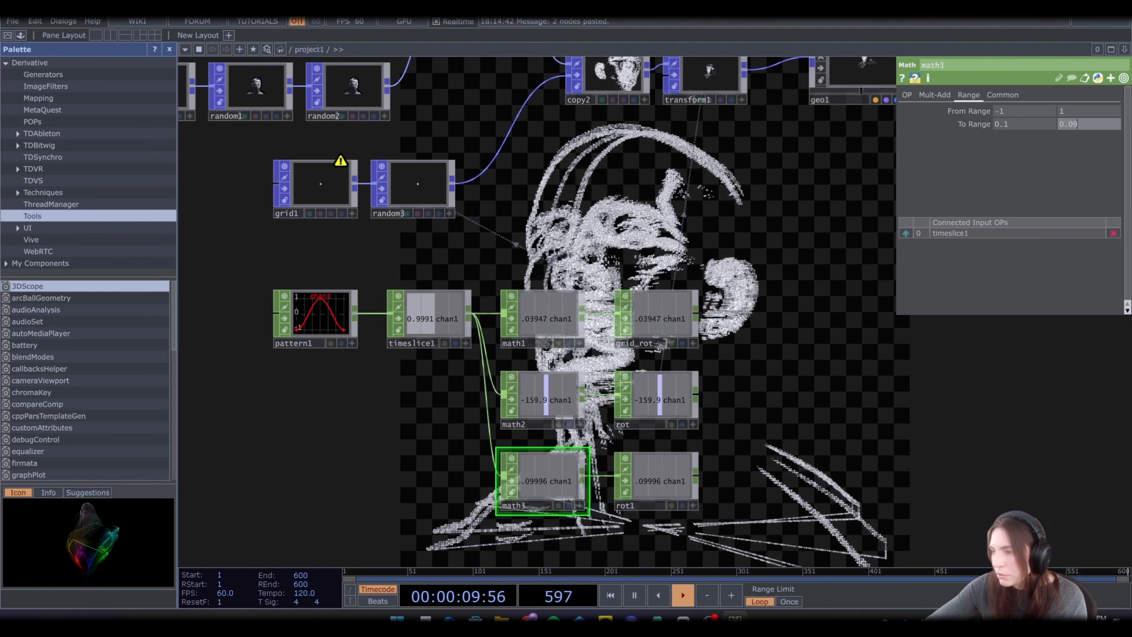
text(.09)
key(Return)
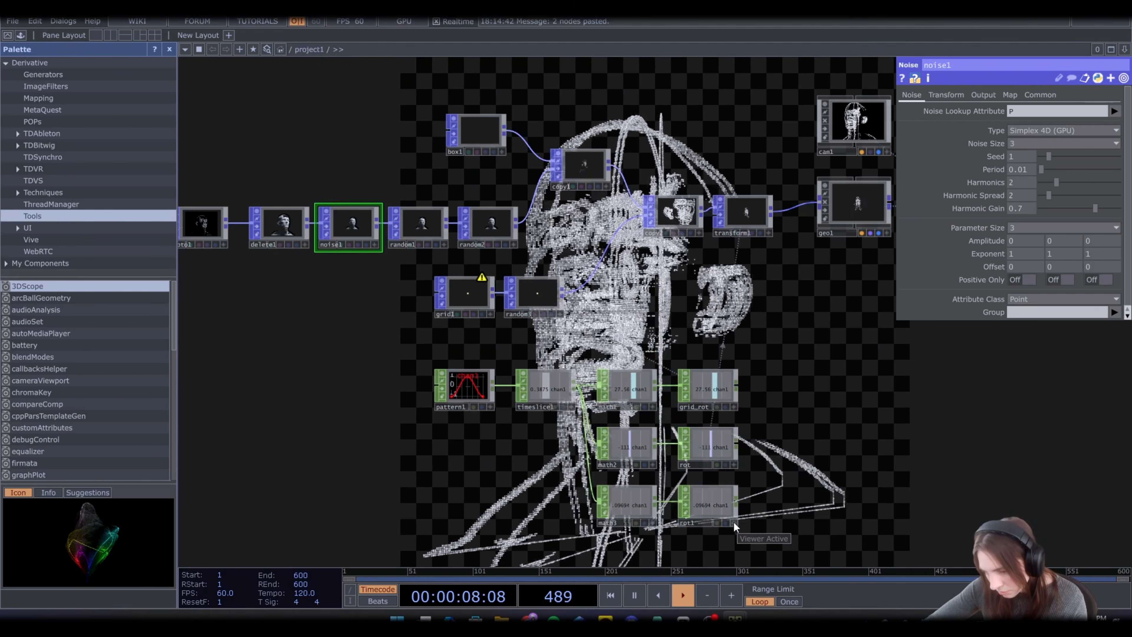
Drive noise1's third Amplitude value with the chan1 channel of the rot1 Null
click(733, 522)
drag(707, 505, 1064, 310)
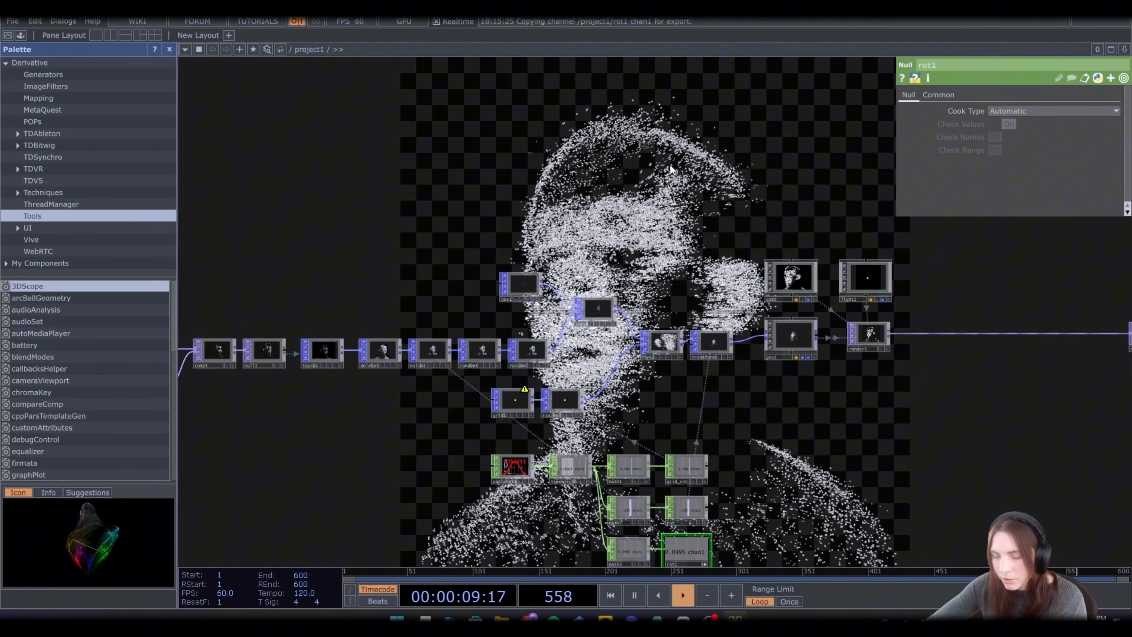
Animate noise1's Translate 4D with the expression absTime.seconds*0.5
click(432, 359)
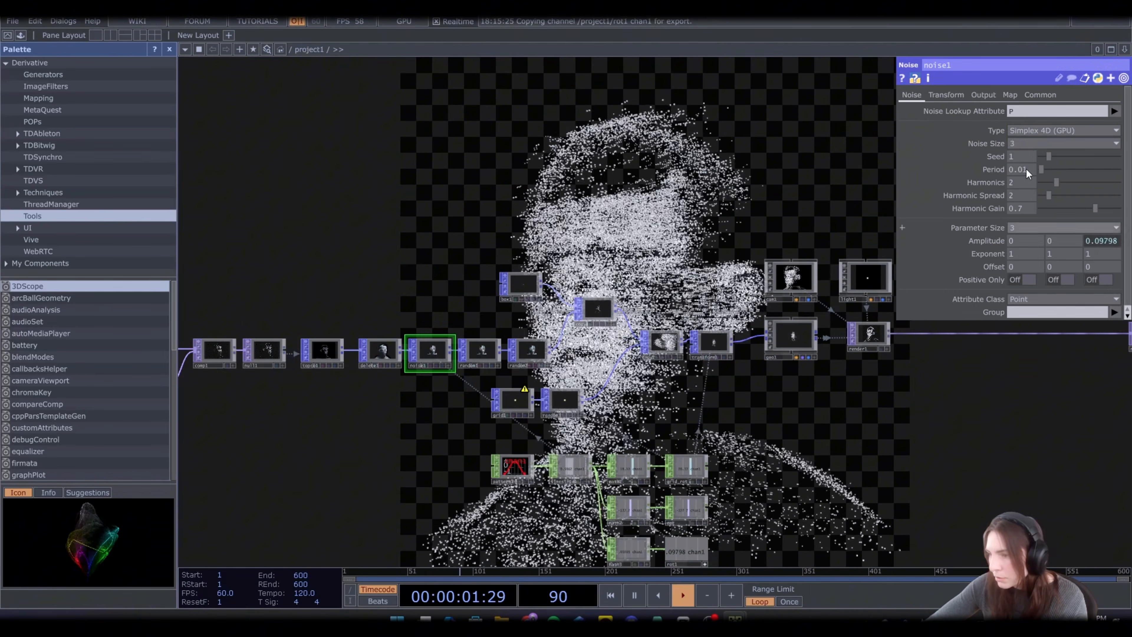
click(945, 94)
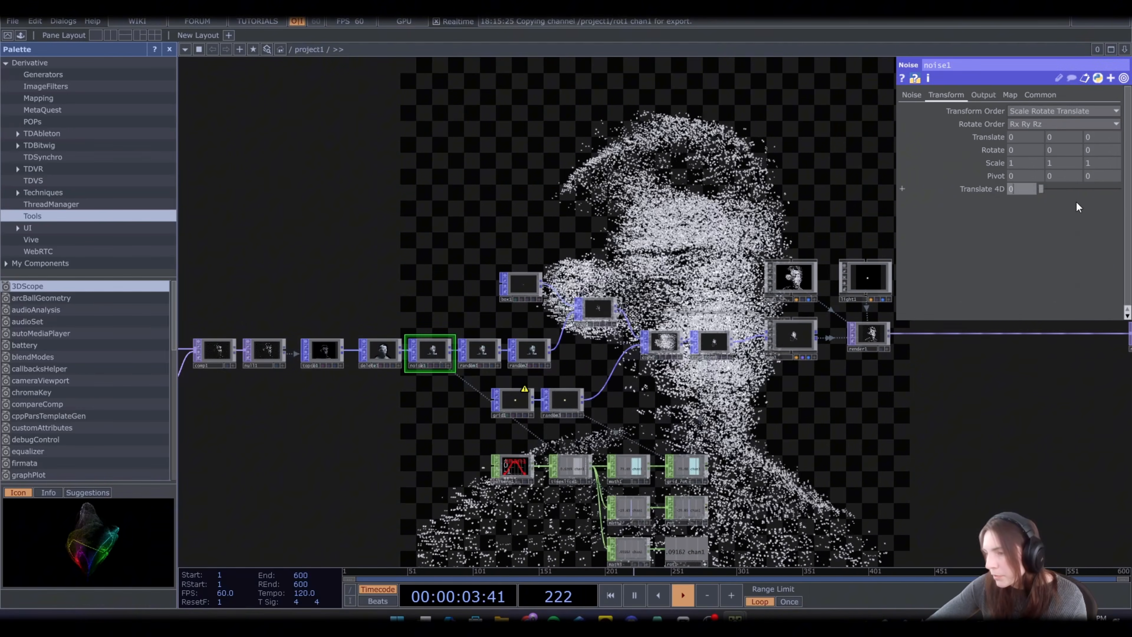
text(abs)
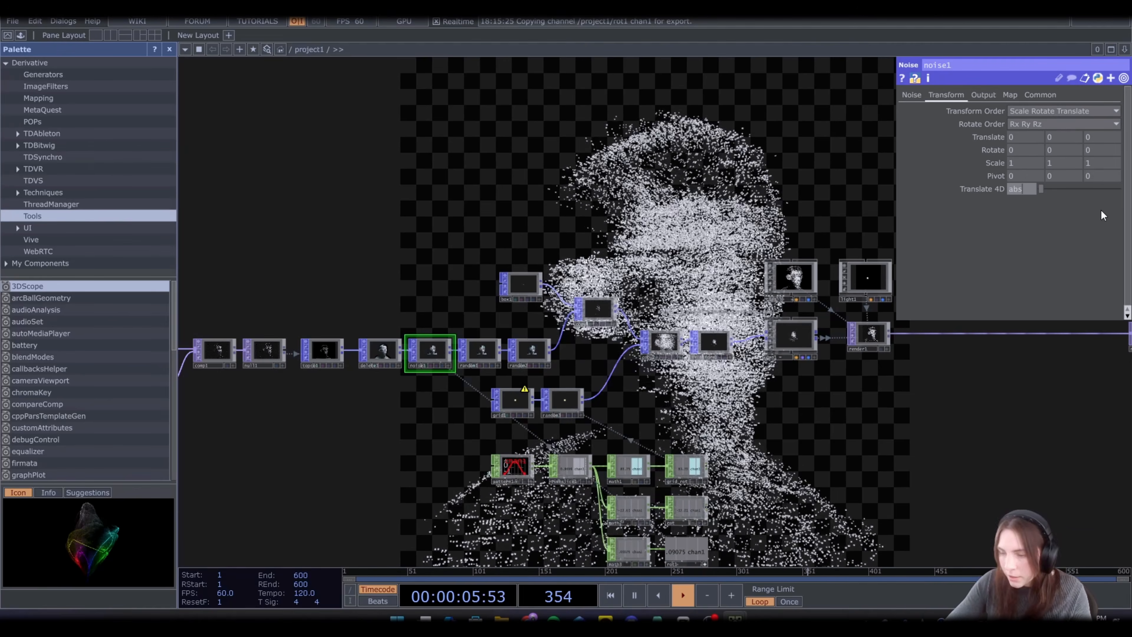
text(Time.)
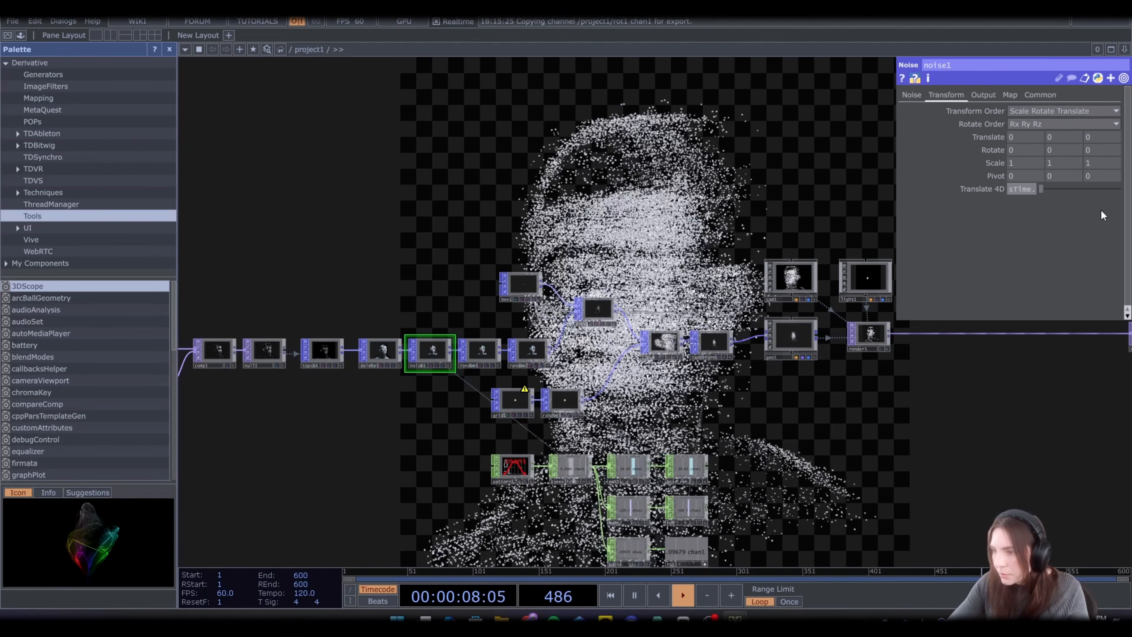
text(se)
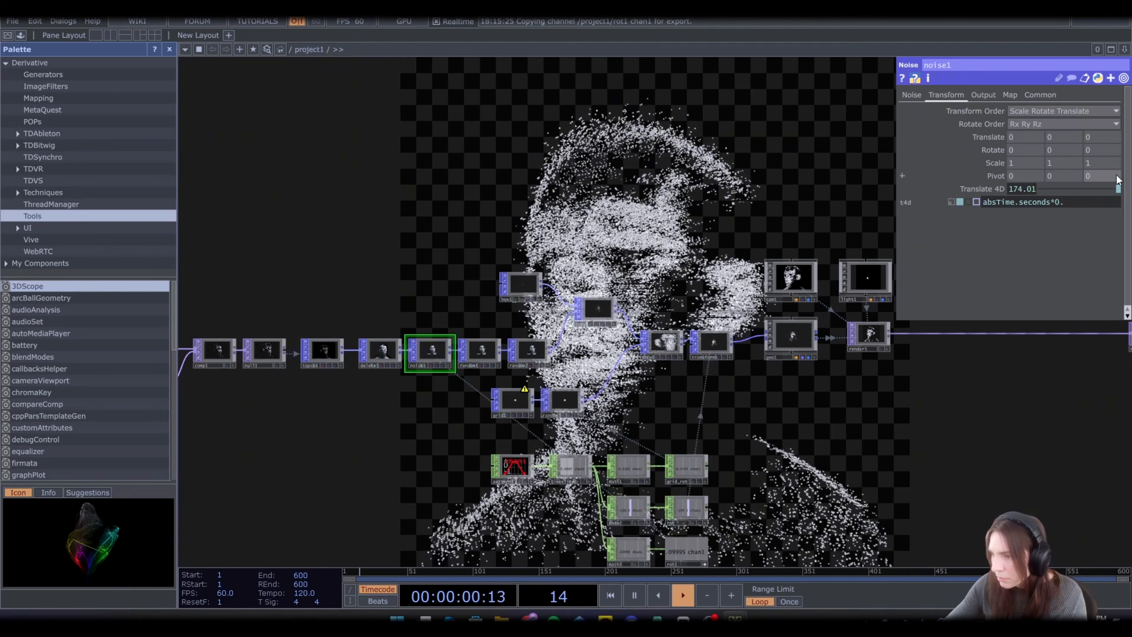
text(5)
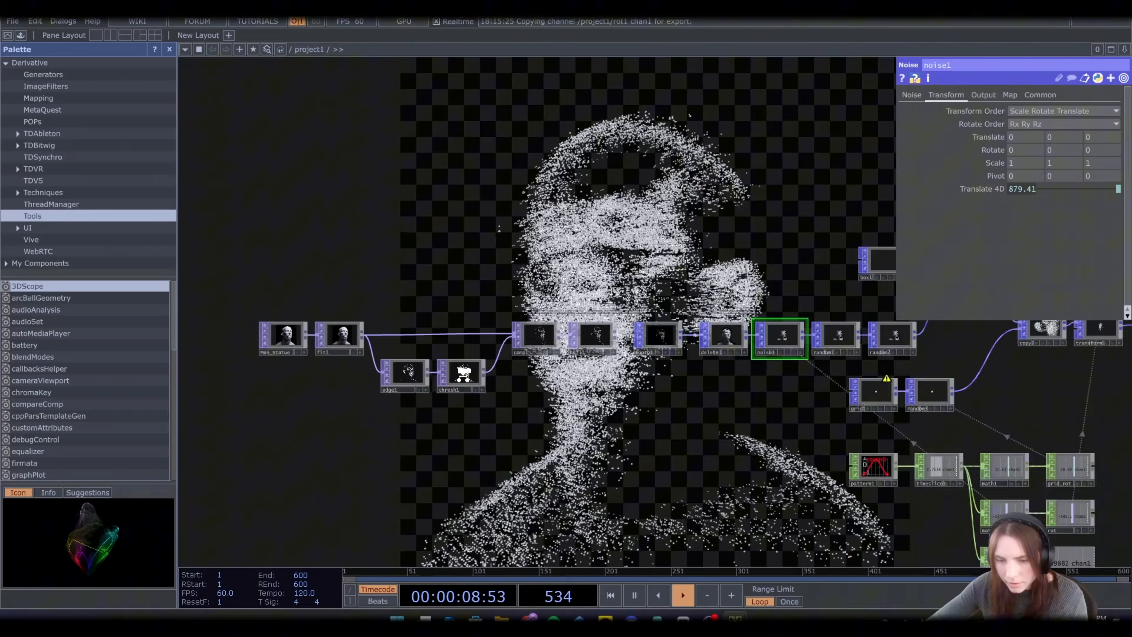
Lower the Threshold of thresh1 slightly to keep more of the statue's edge detail
scroll(466, 374, up, 5)
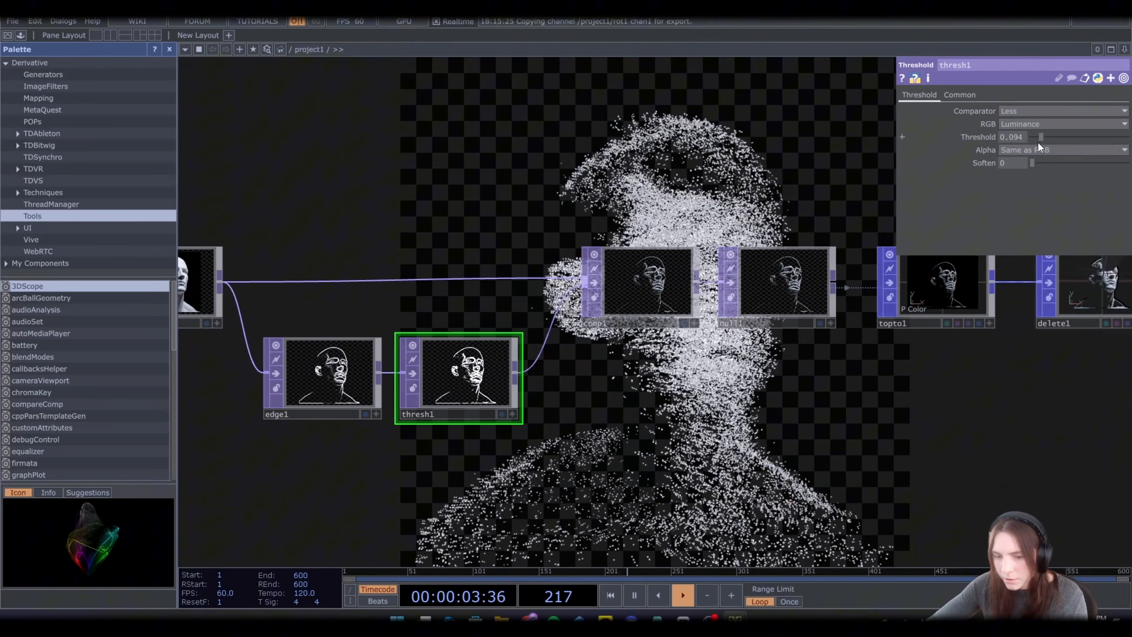
drag(1038, 142, 1034, 150)
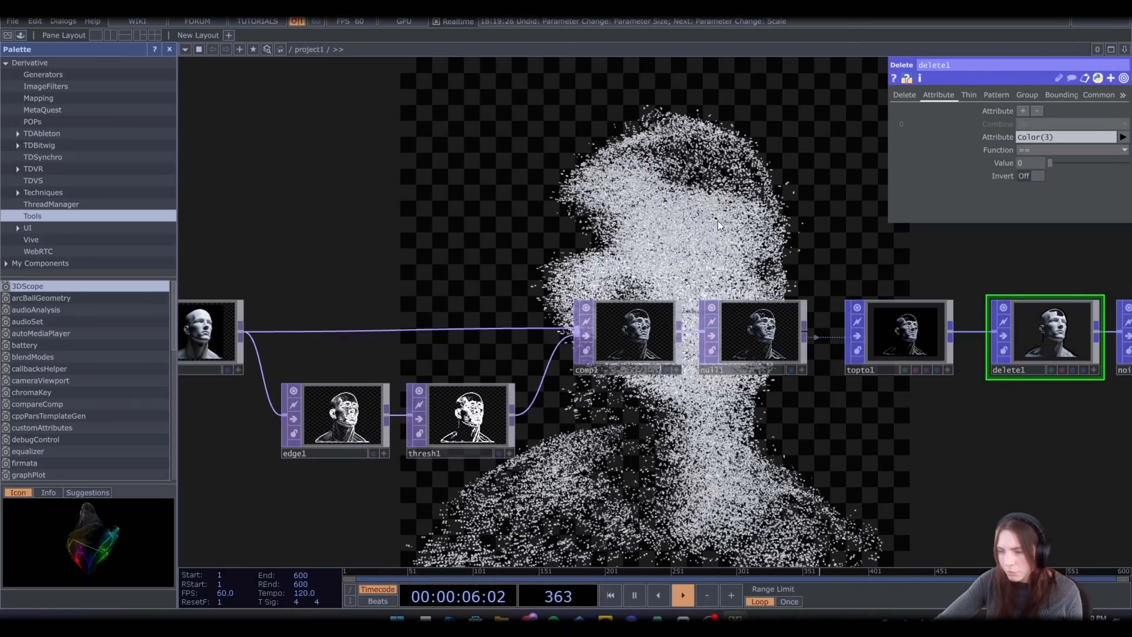
Enable Use Template Point Attribs on copy1 and copy the Color attribute to its points
drag(1039, 411, 687, 411)
drag(537, 233, 196, 233)
scroll(620, 267, down, 5)
drag(725, 284, 502, 354)
scroll(502, 354, up, 2)
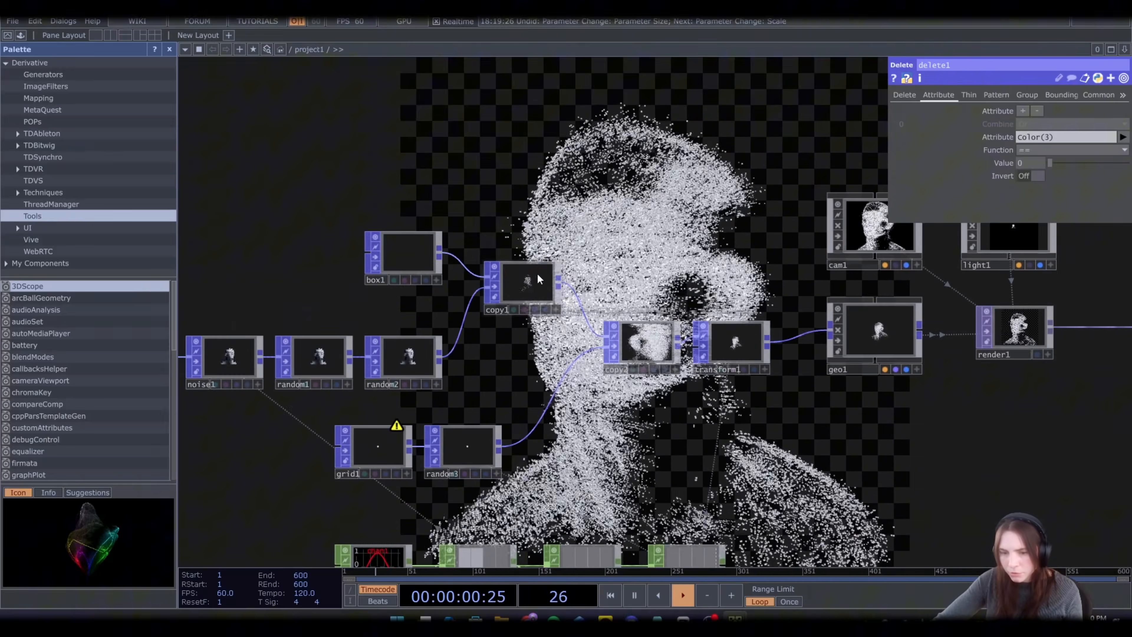
click(525, 283)
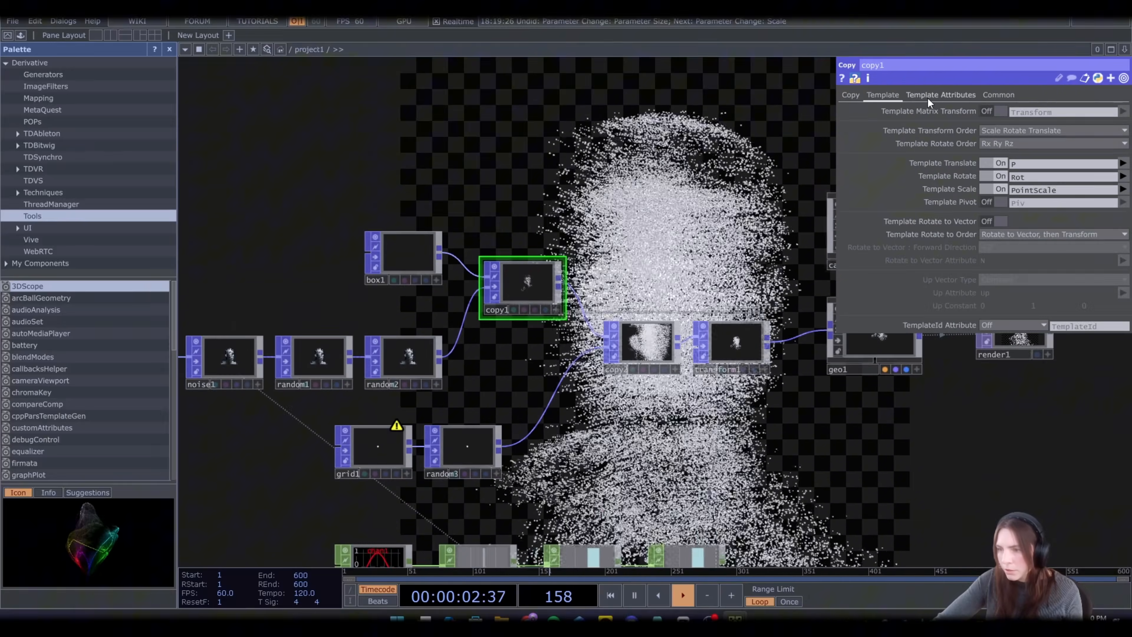
click(928, 97)
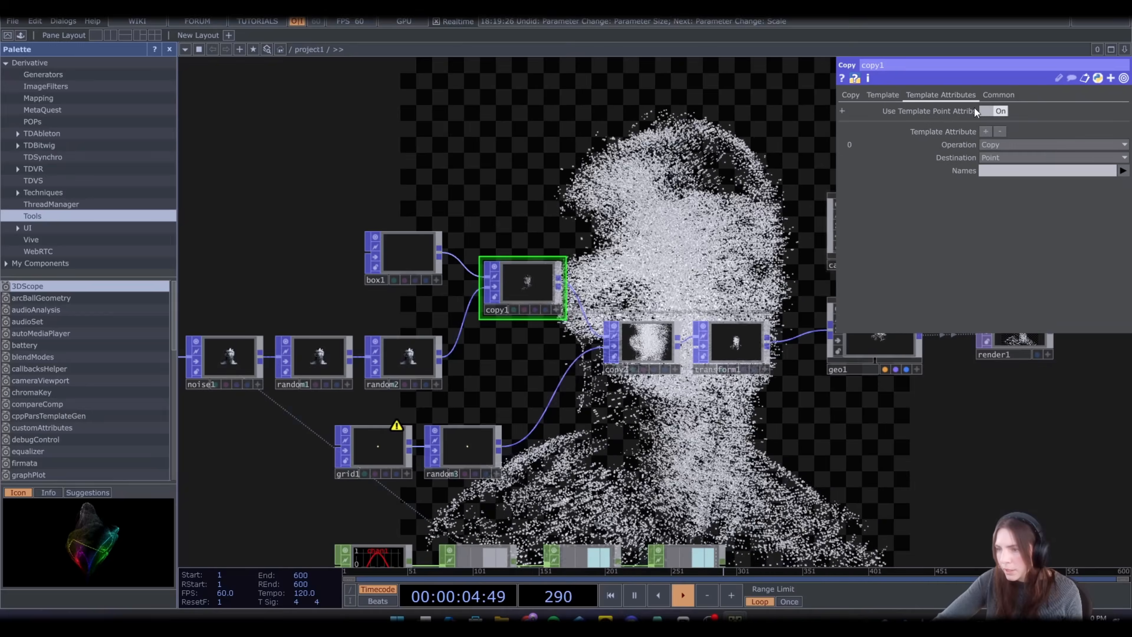
click(987, 111)
click(991, 111)
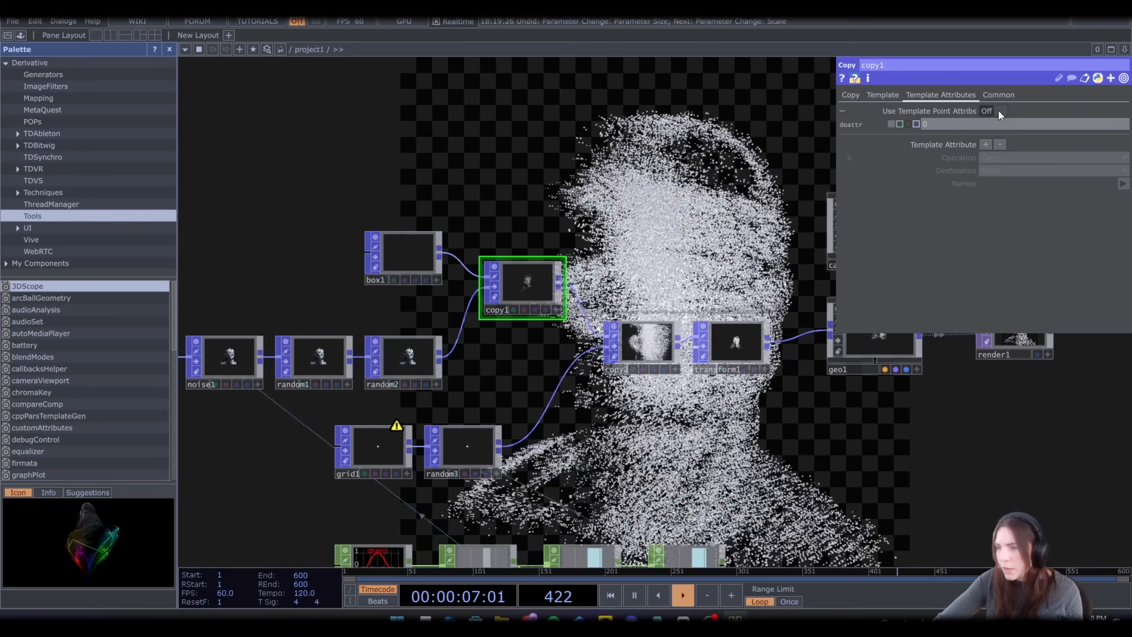
click(842, 110)
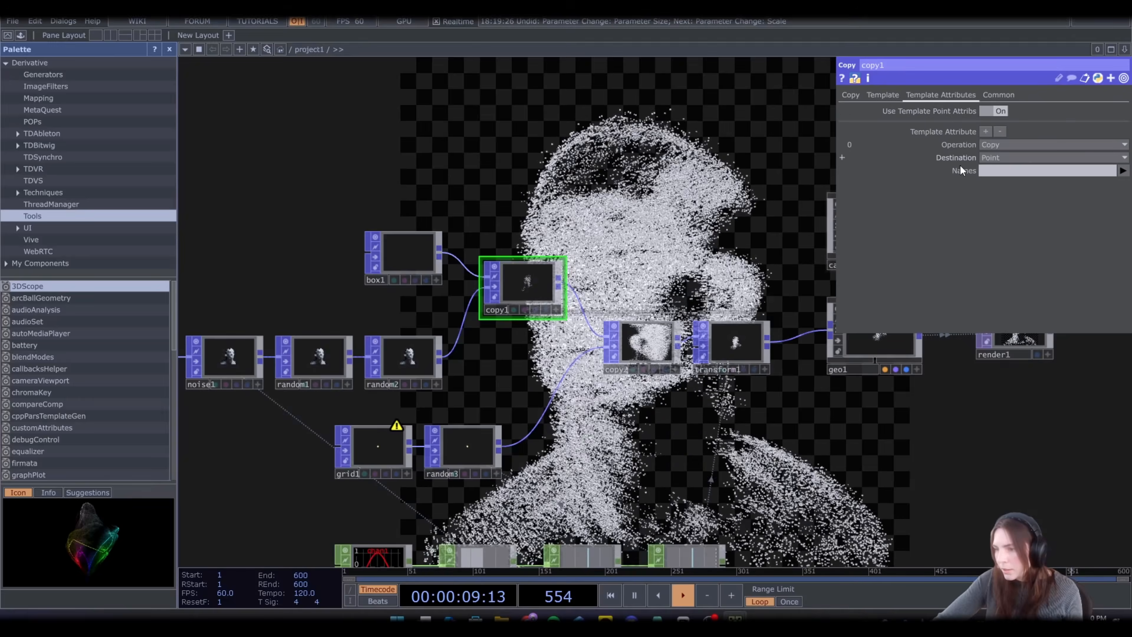
click(1123, 170)
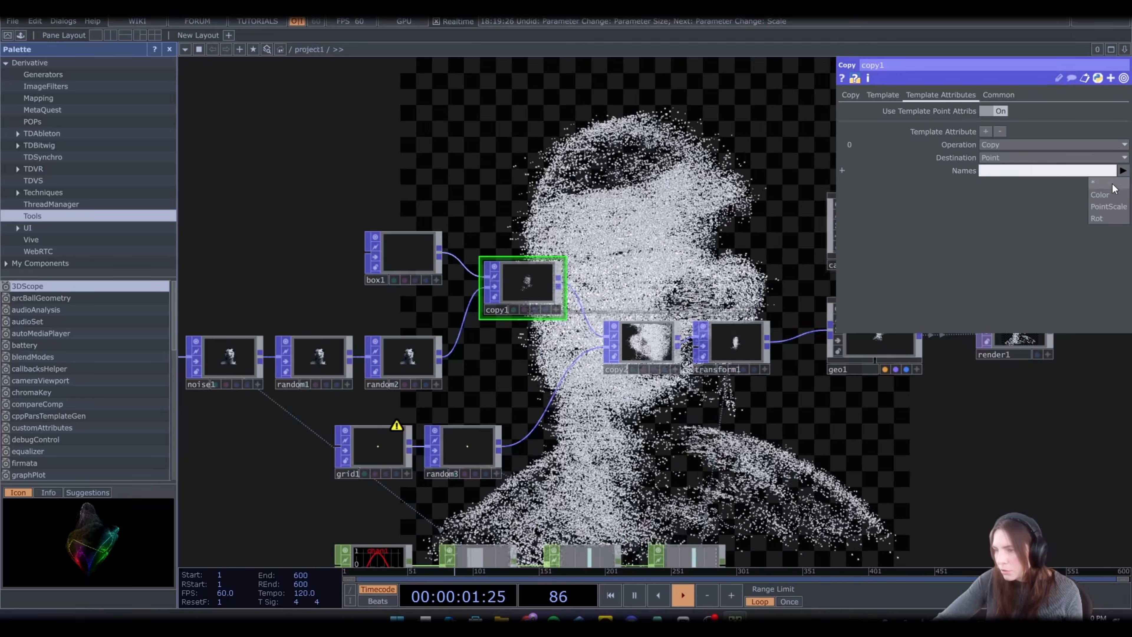
click(1107, 187)
Add a Phong material below geo1 and assign it to geo1
drag(692, 254, 608, 307)
scroll(704, 248, up, 3)
scroll(706, 249, up, 3)
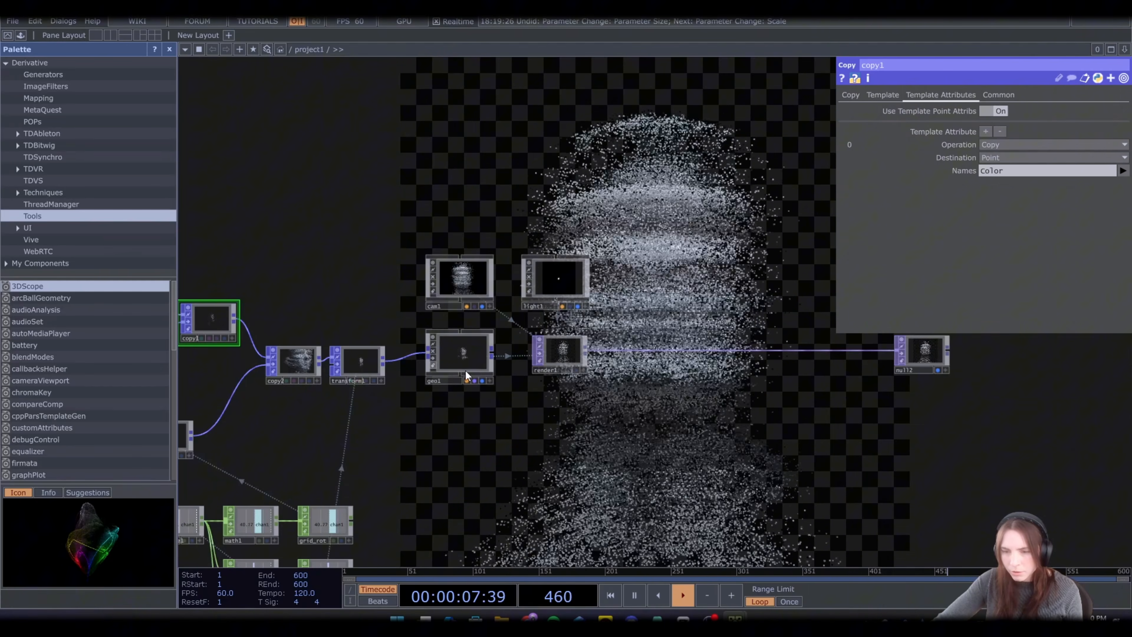
scroll(460, 374, up, 8)
scroll(464, 357, down, 3)
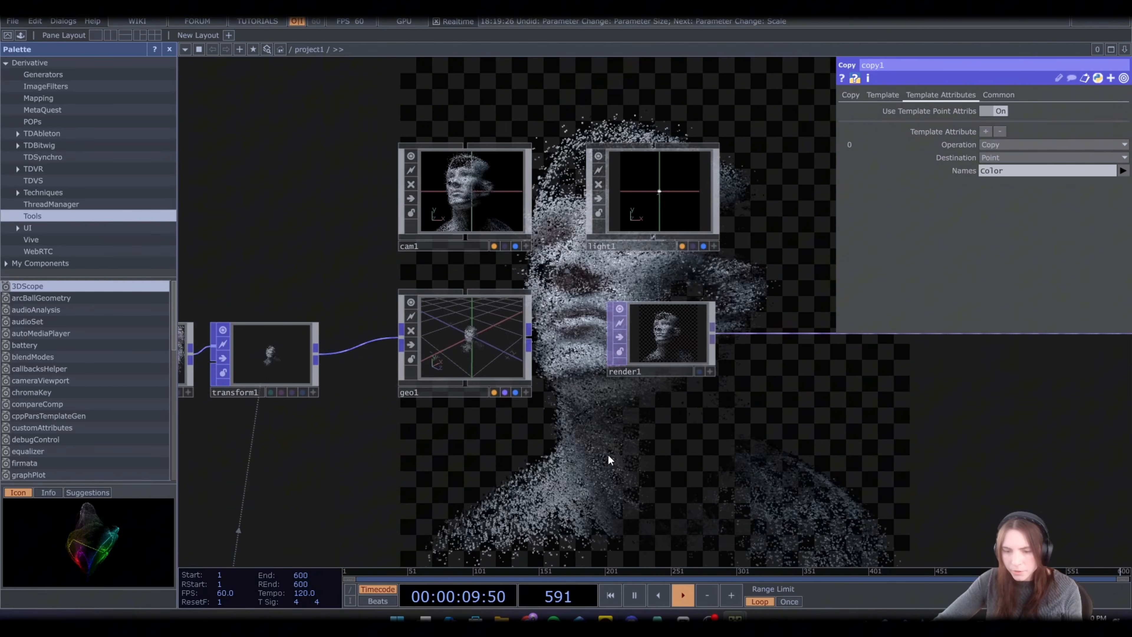
key(Tab)
click(579, 268)
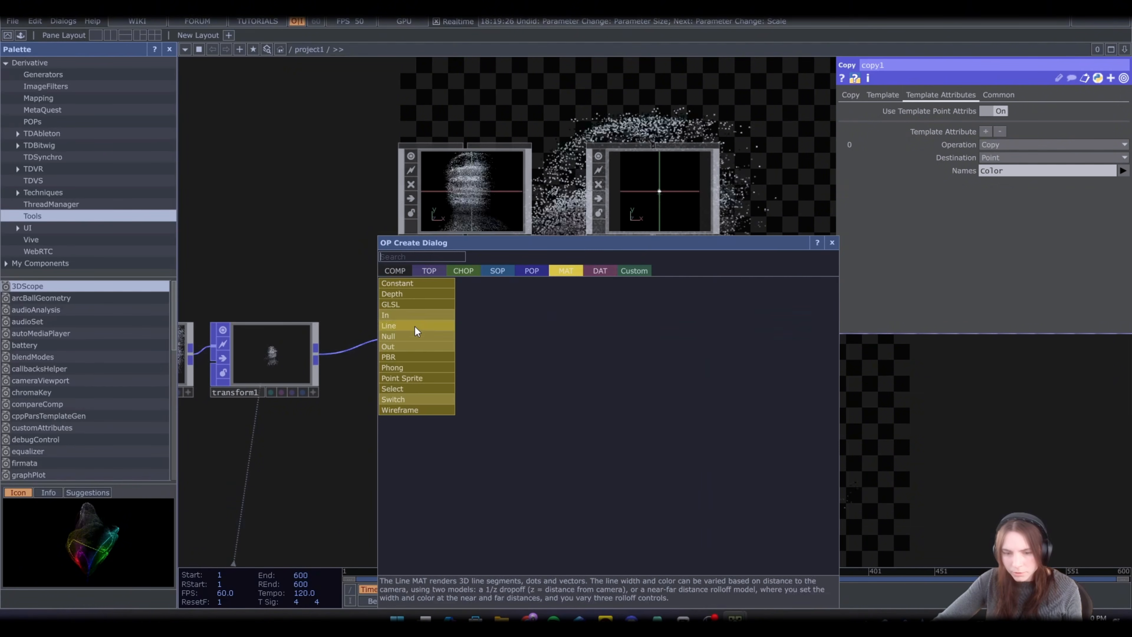
click(410, 369)
click(478, 464)
drag(484, 461, 487, 310)
Brighten phong1 by setting its Specular color to 1 and its Diffuse color to 0.9
click(1005, 149)
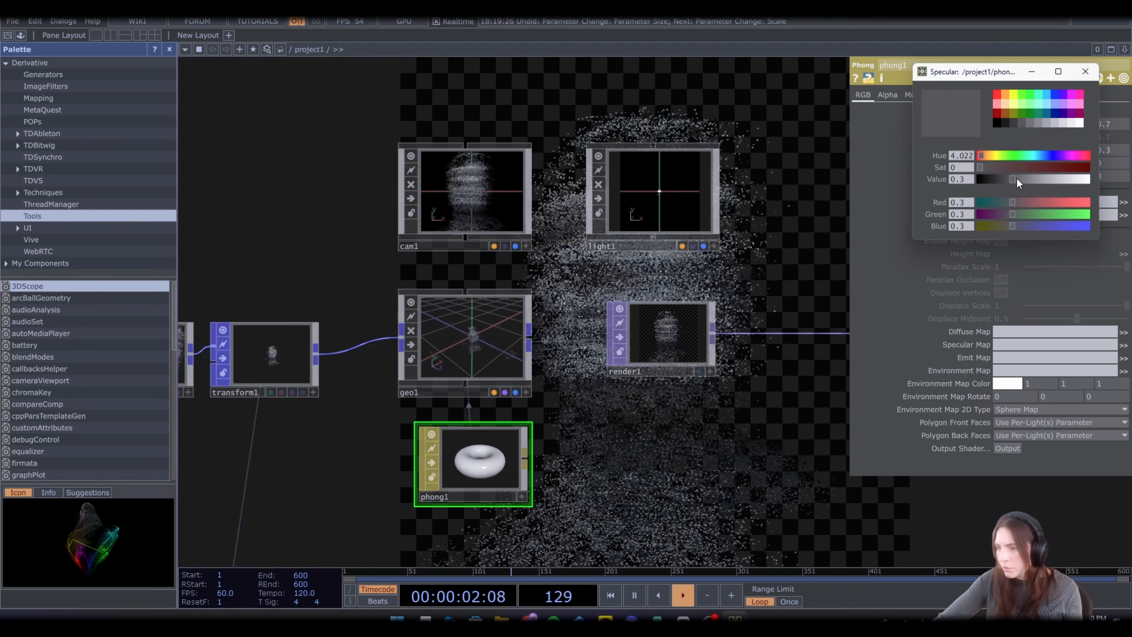
drag(1016, 178, 1126, 183)
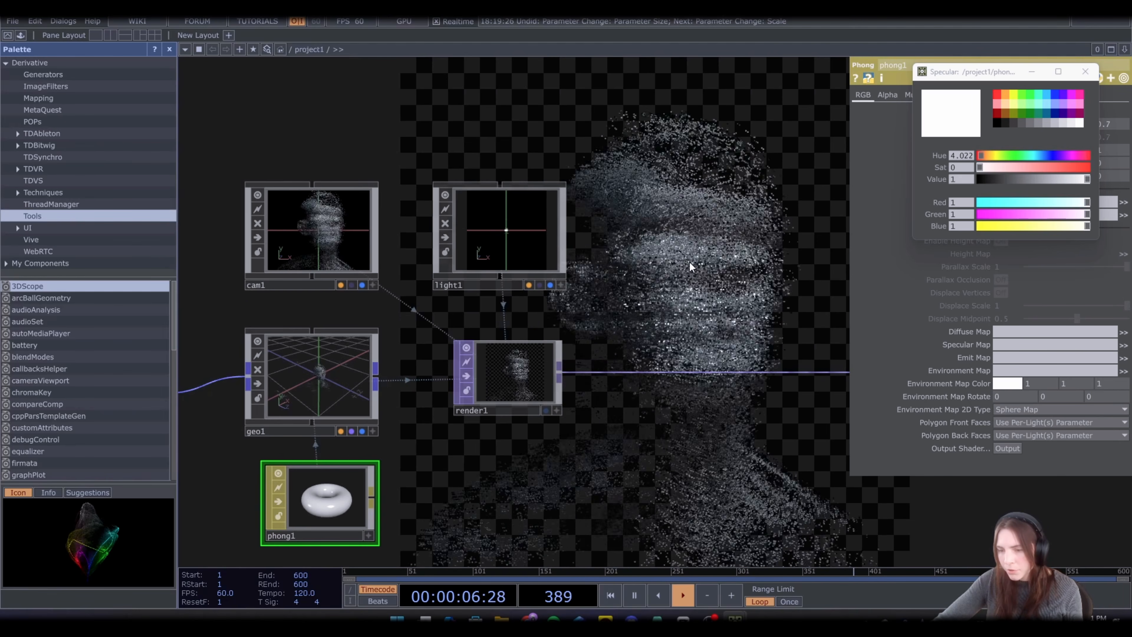
click(990, 130)
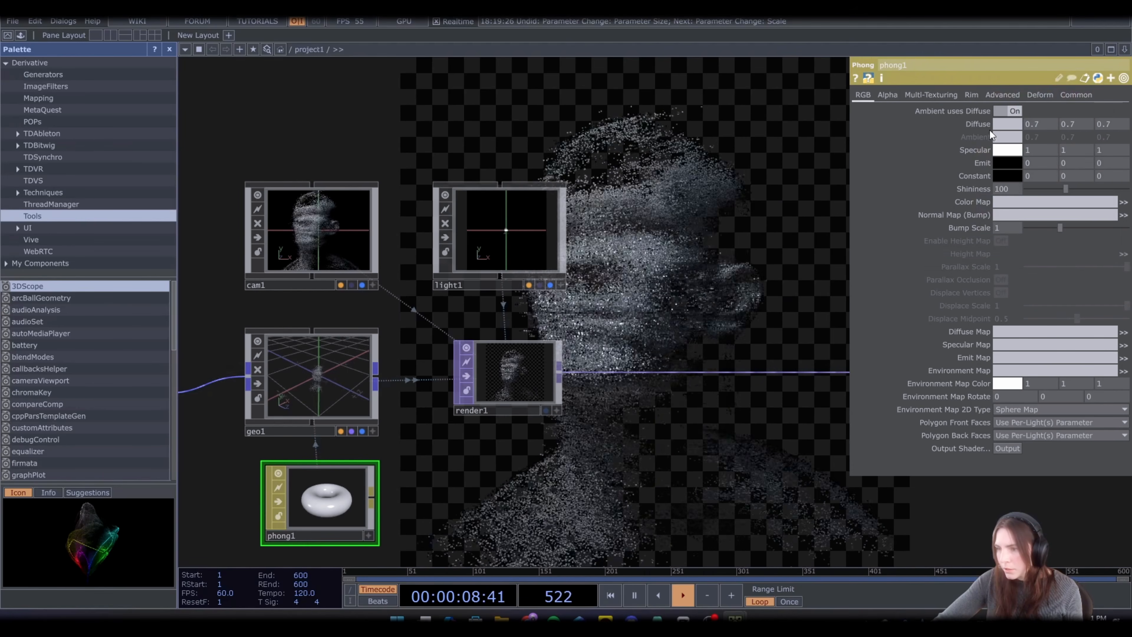
click(1008, 124)
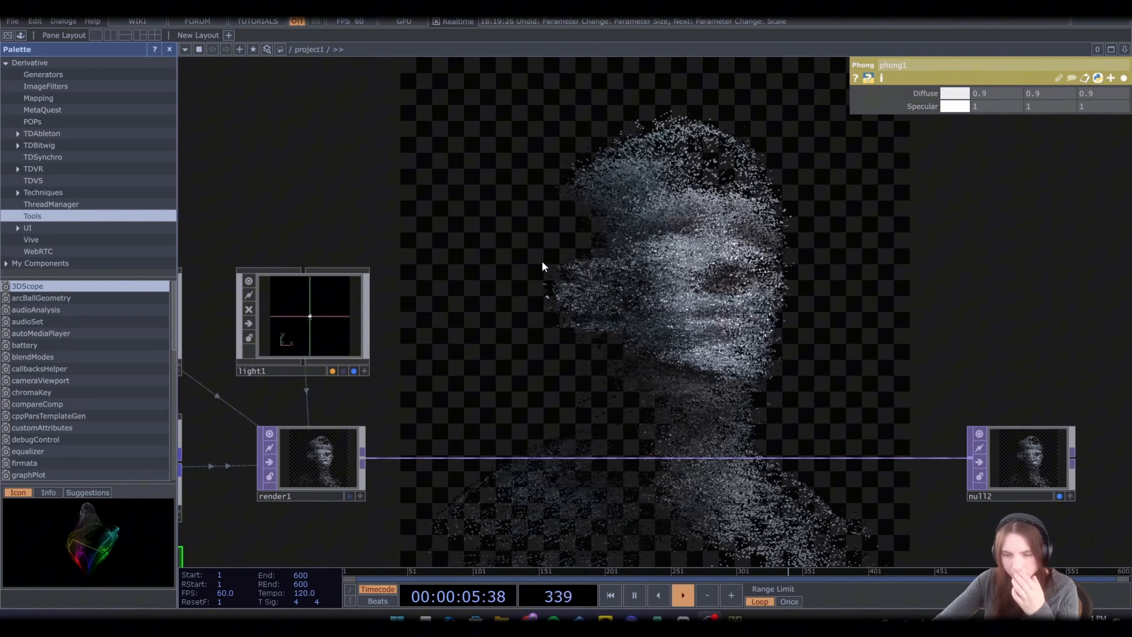
Insert an SSAO TOP between render1 and null2 and show all of its parameters
scroll(540, 260, down, 3)
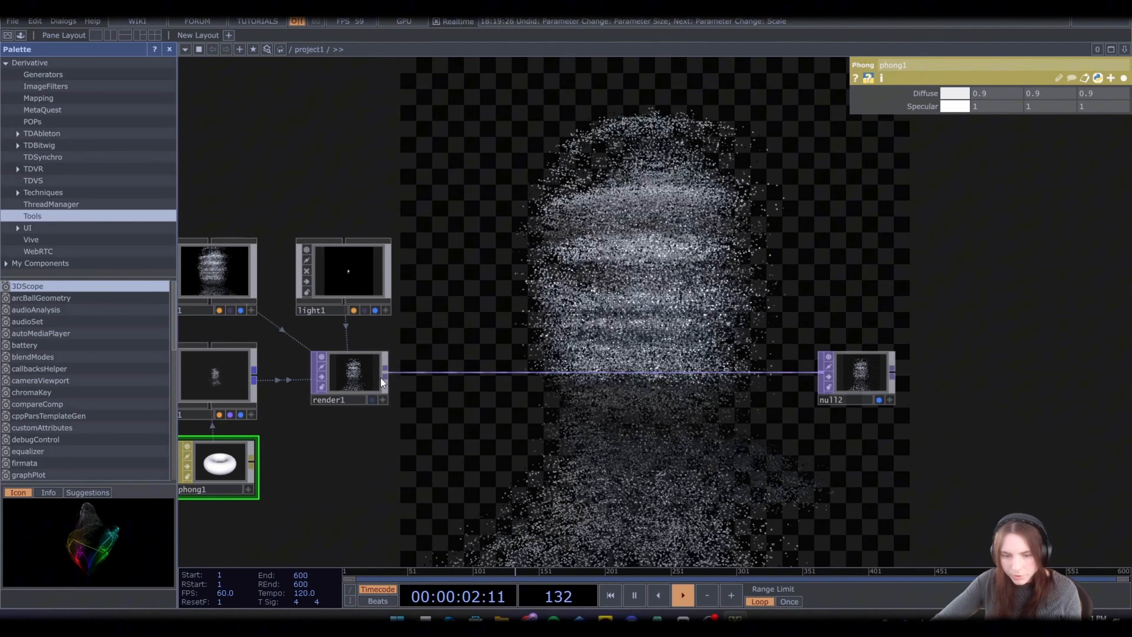
click(387, 368)
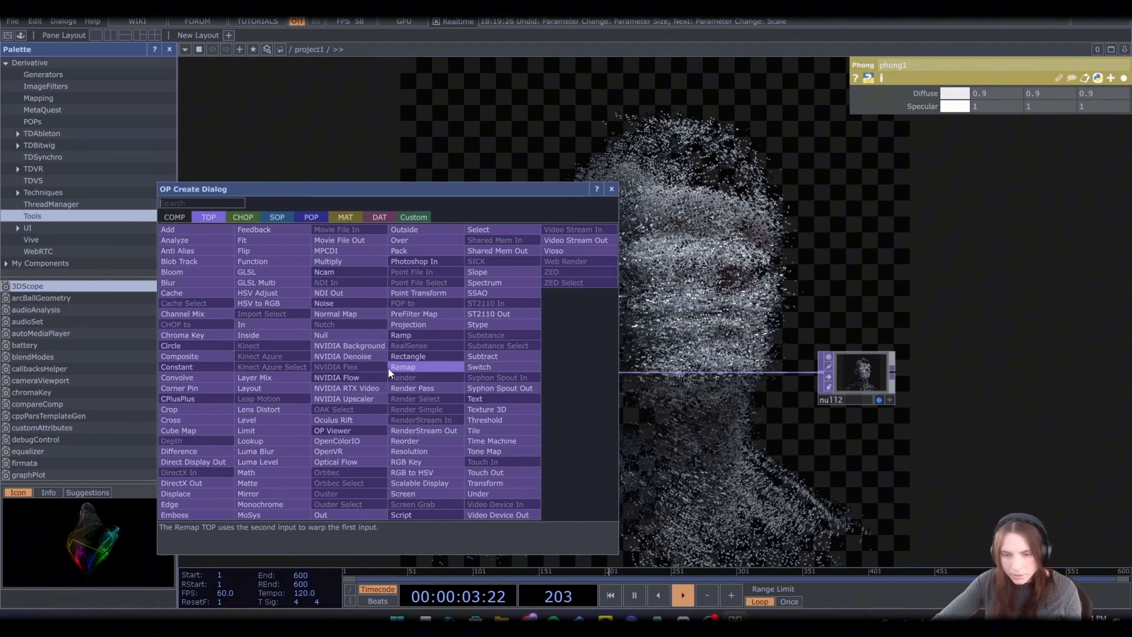
text(s)
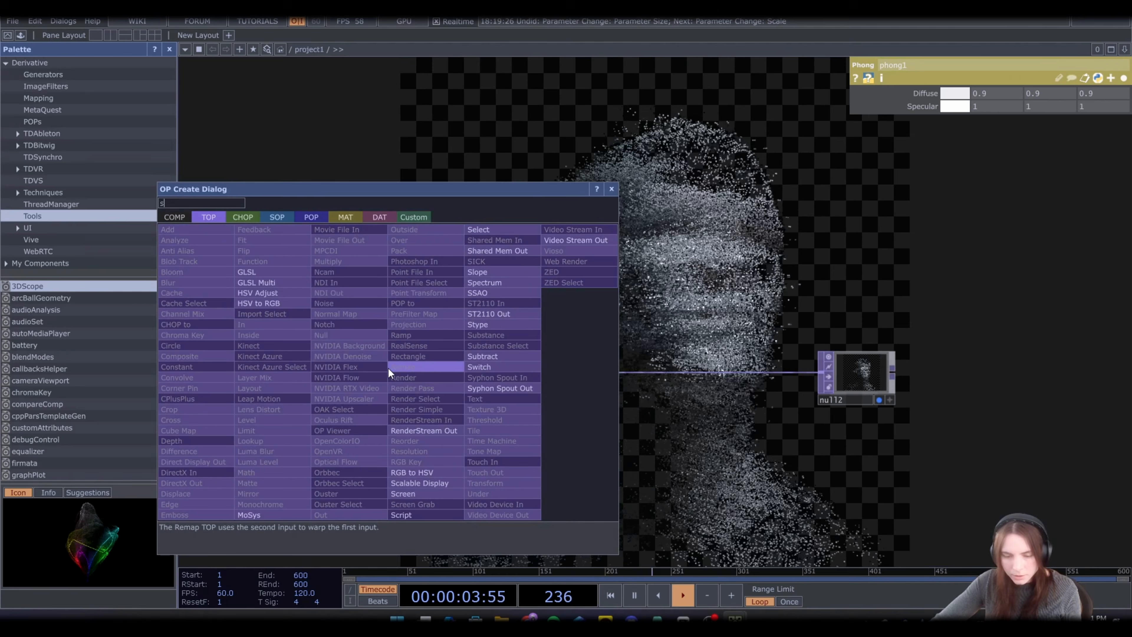
click(490, 290)
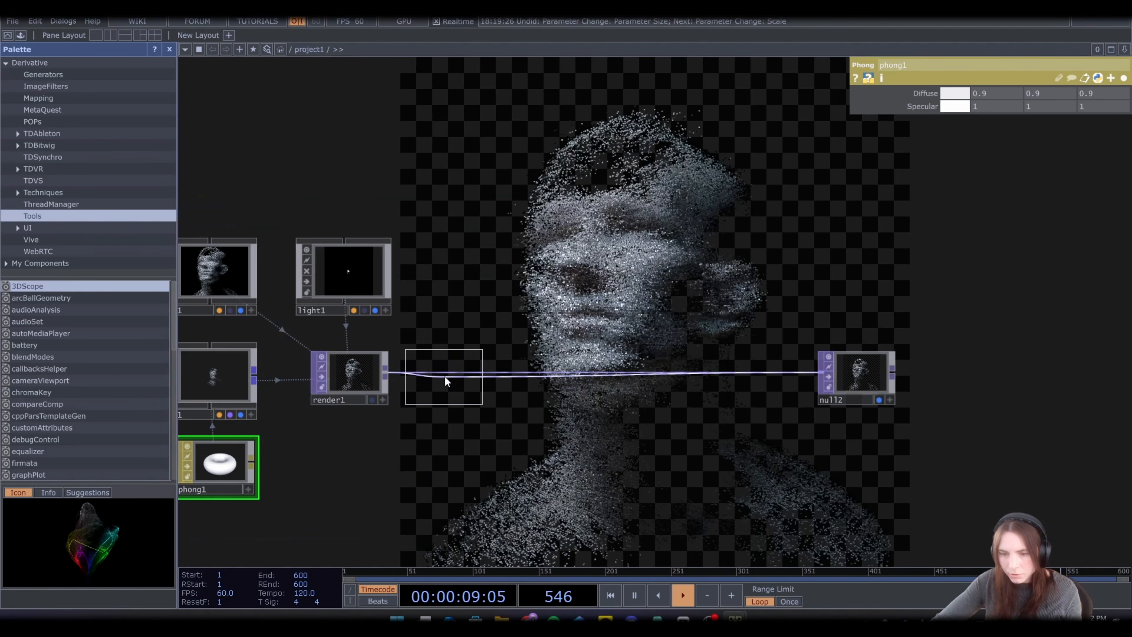
click(444, 375)
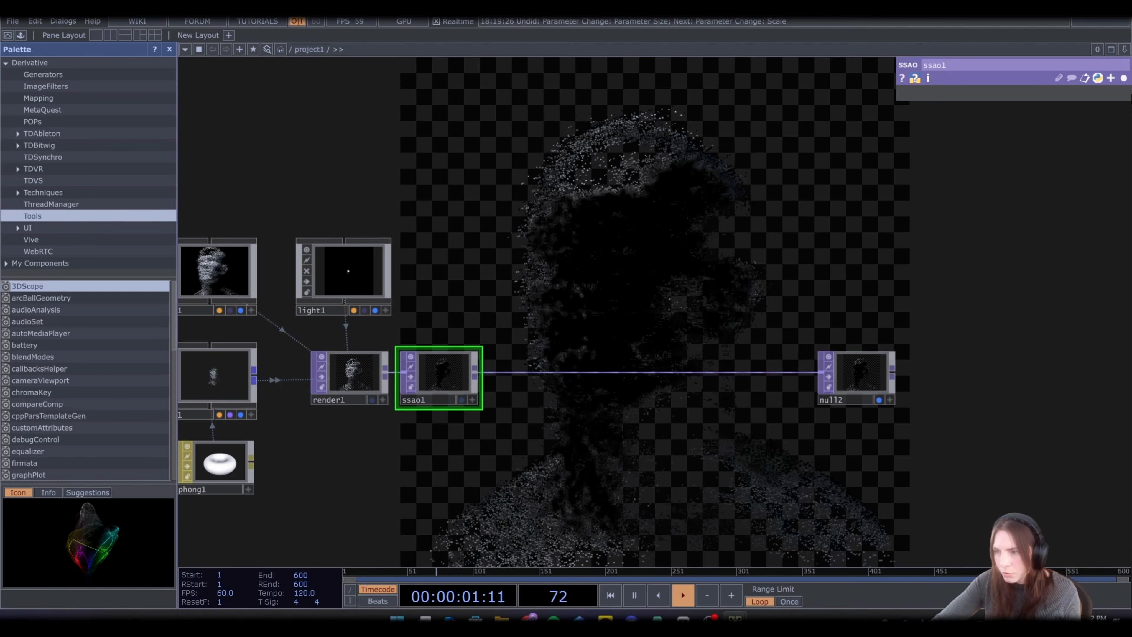
click(1123, 79)
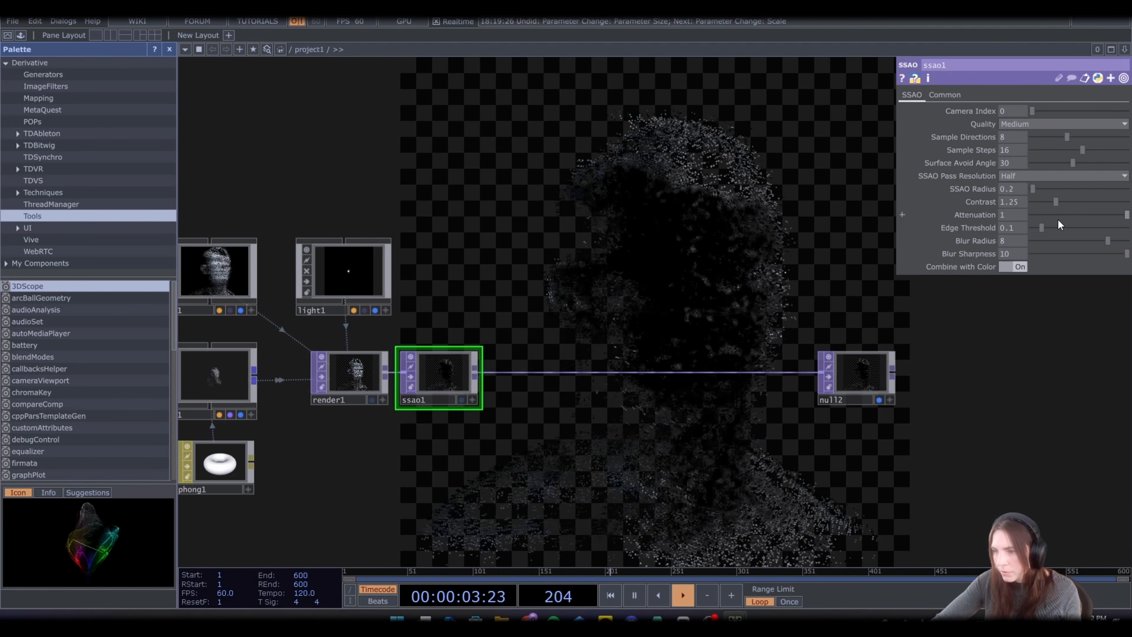
Set ssao1's SSAO Pass Resolution to Full and its Contrast to 0.2
click(1015, 176)
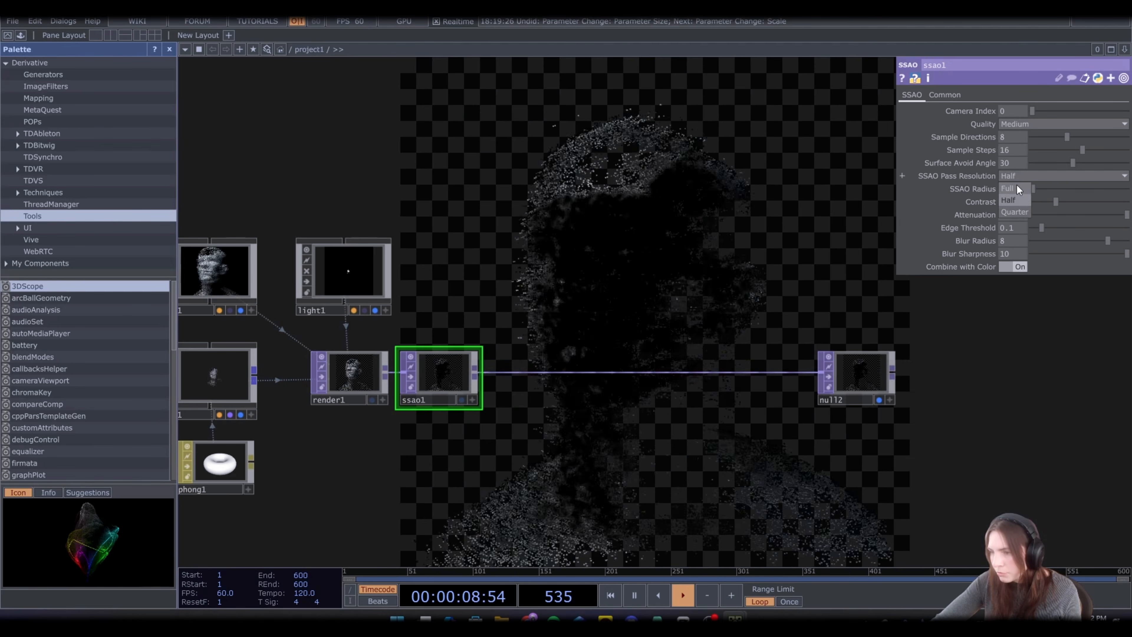
click(1014, 188)
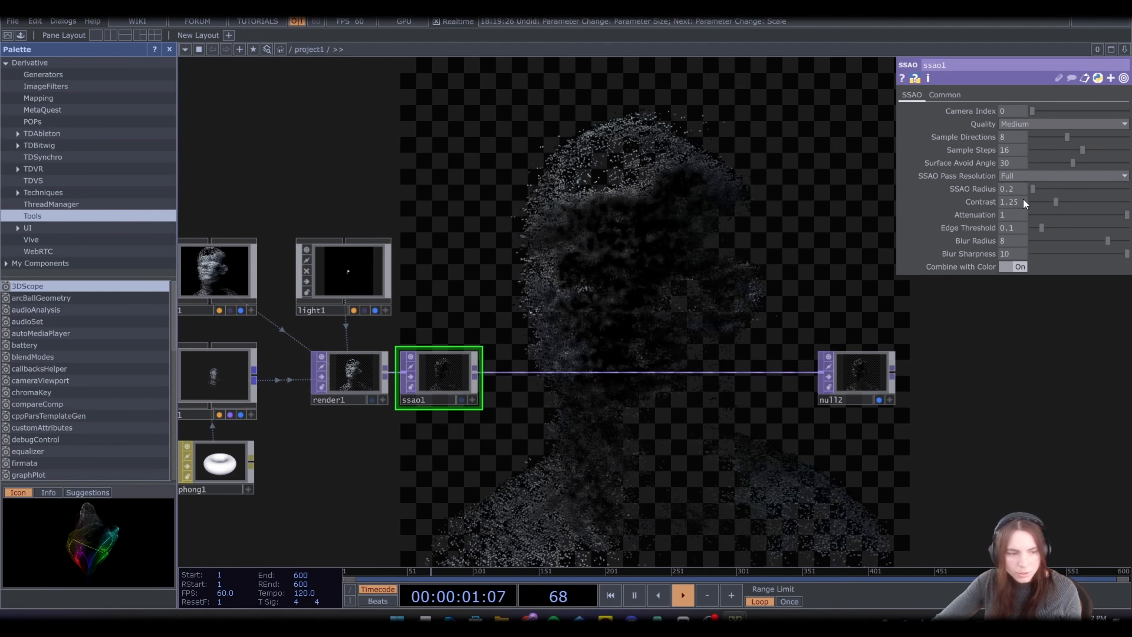
drag(1017, 201, 1002, 202)
text(1.)
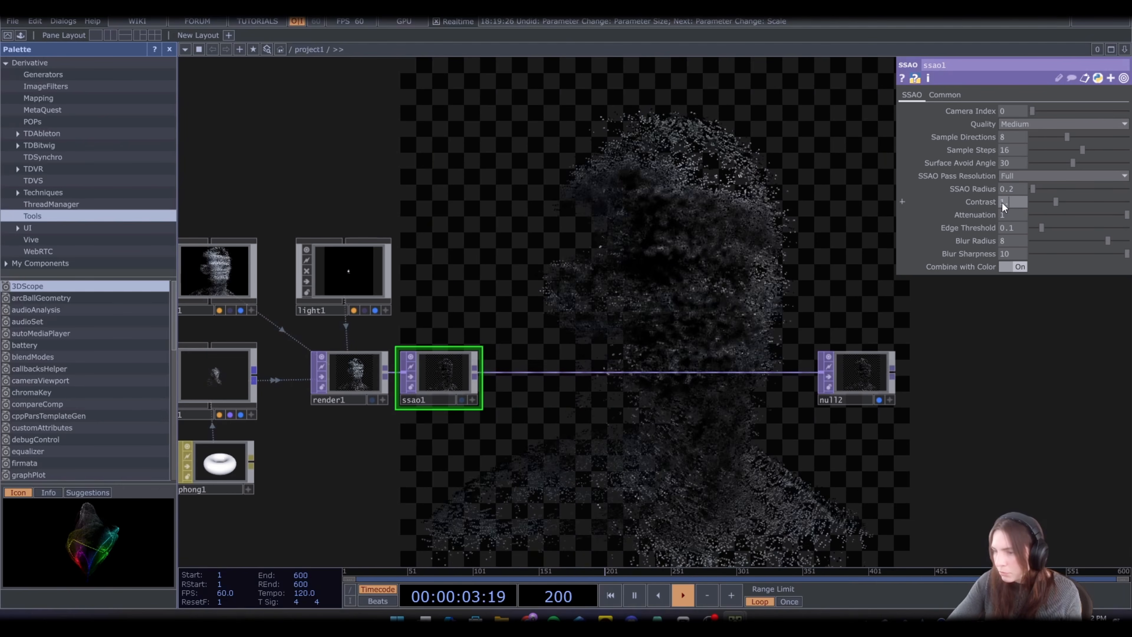
text(2)
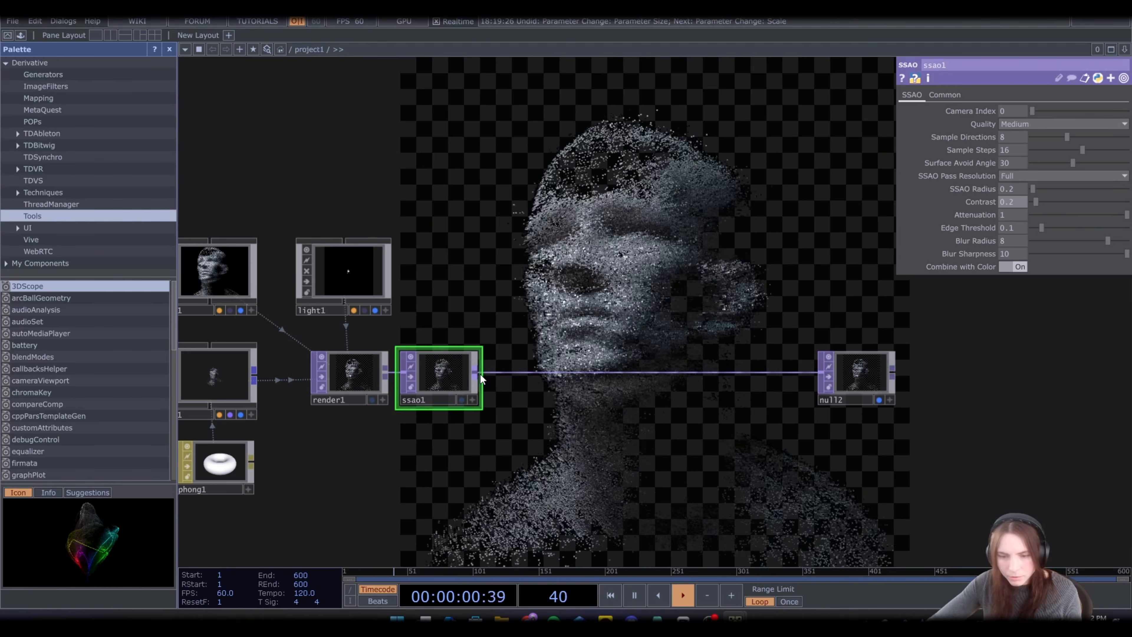
key(Return)
Insert a Bloom TOP between ssao1 and null2
key(Tab)
click(263, 277)
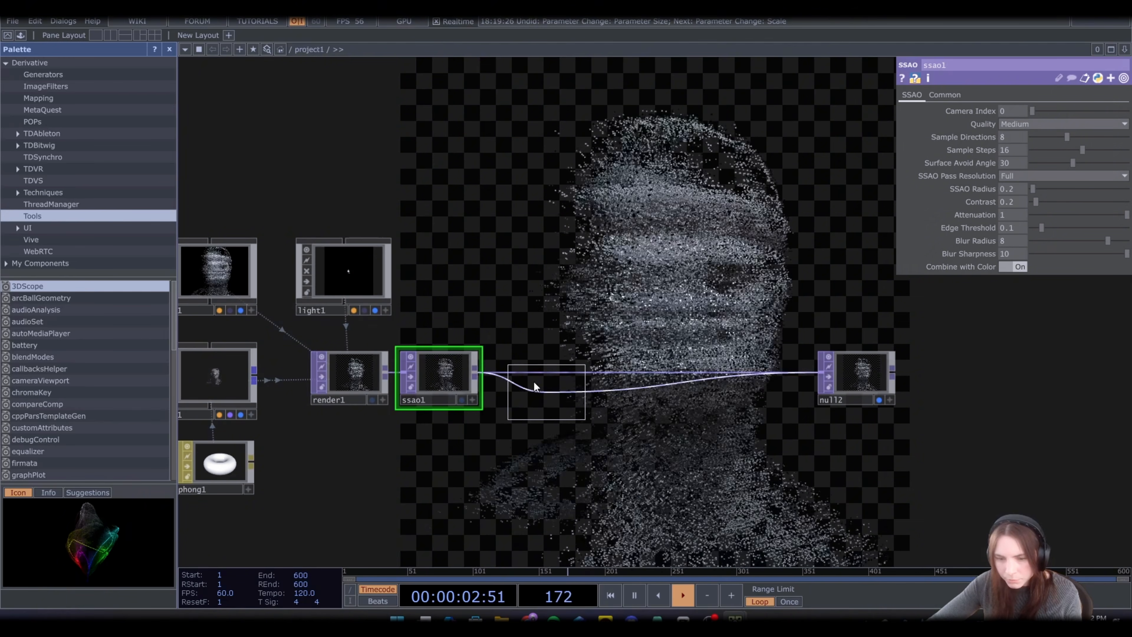
click(540, 381)
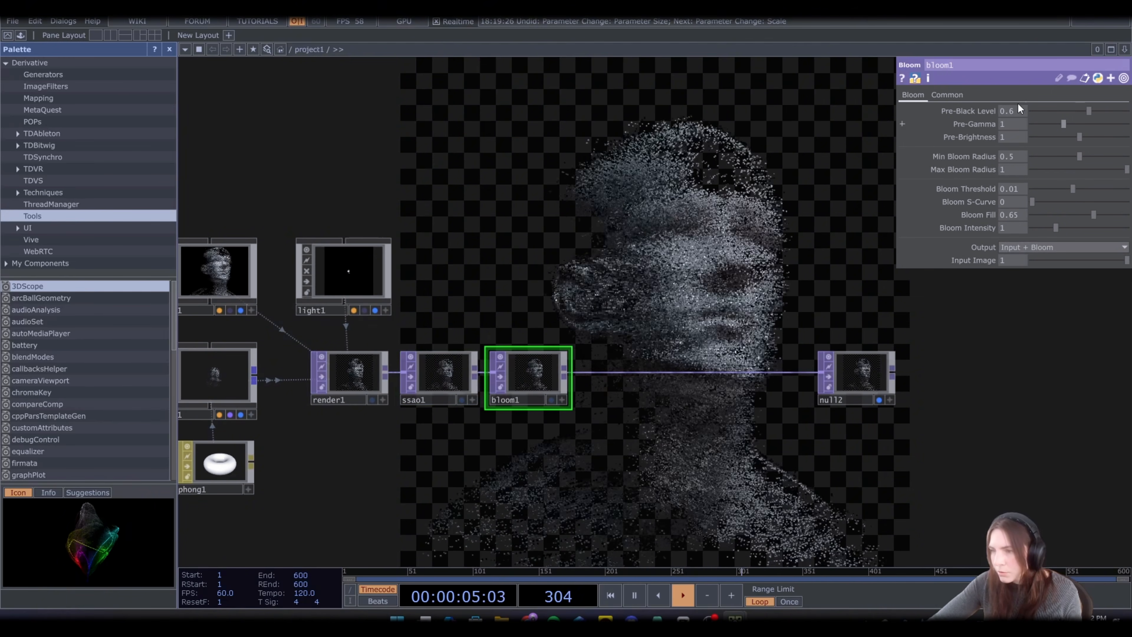
Soften the glow on bloom1 with Pre-Black Level 0, Min Bloom Radius 0 and Bloom Intensity 0.3
drag(1086, 111, 1008, 107)
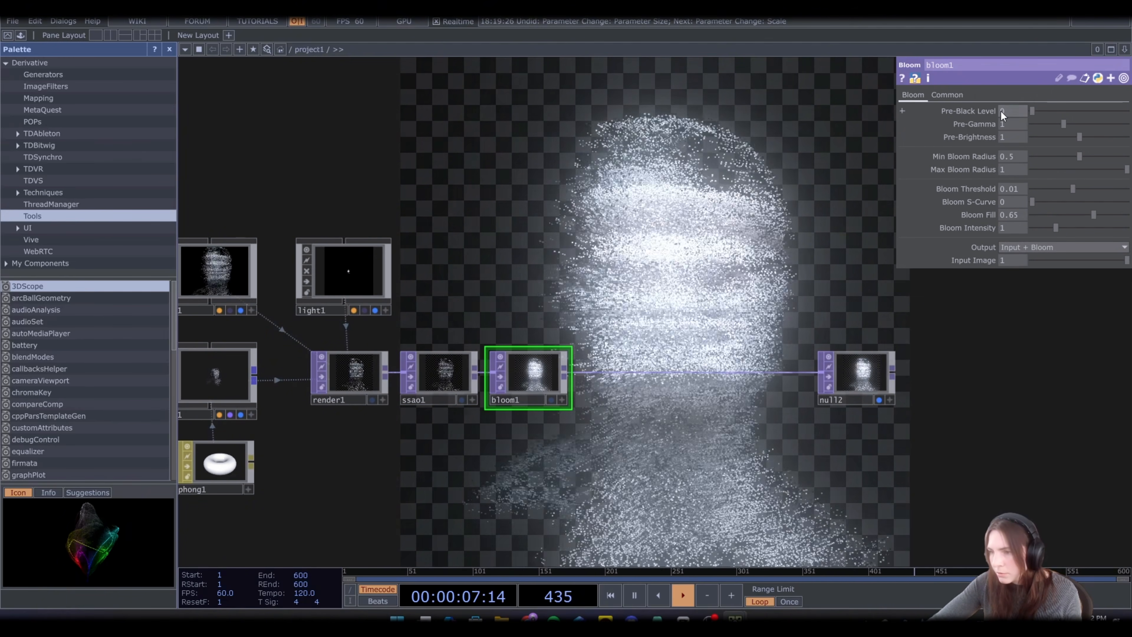
drag(1079, 156, 1054, 156)
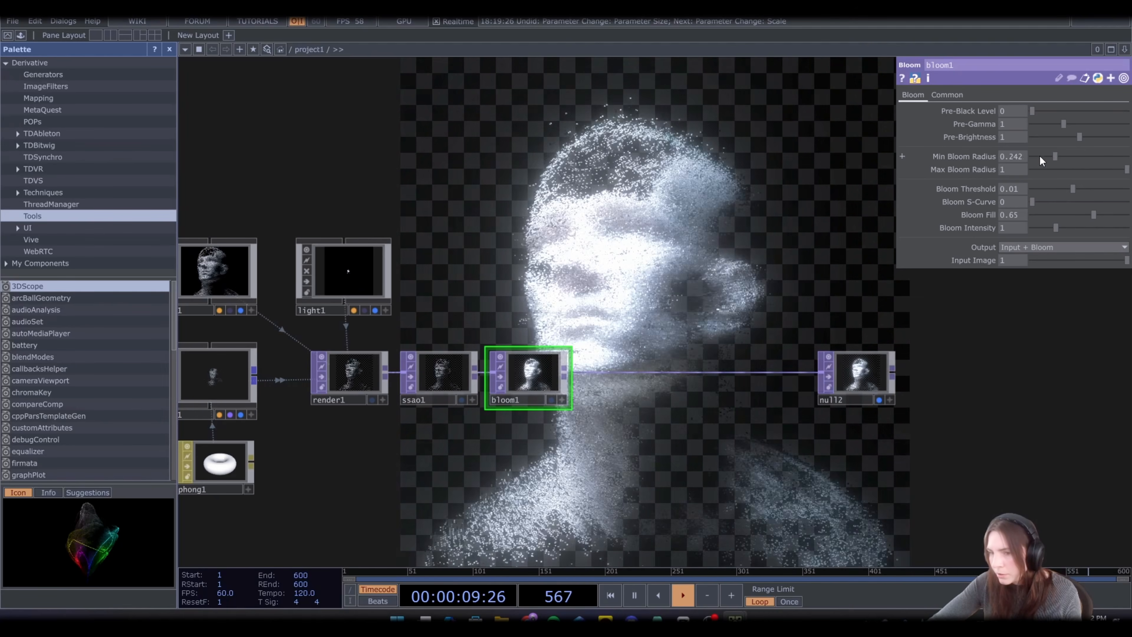
drag(1056, 227, 1053, 227)
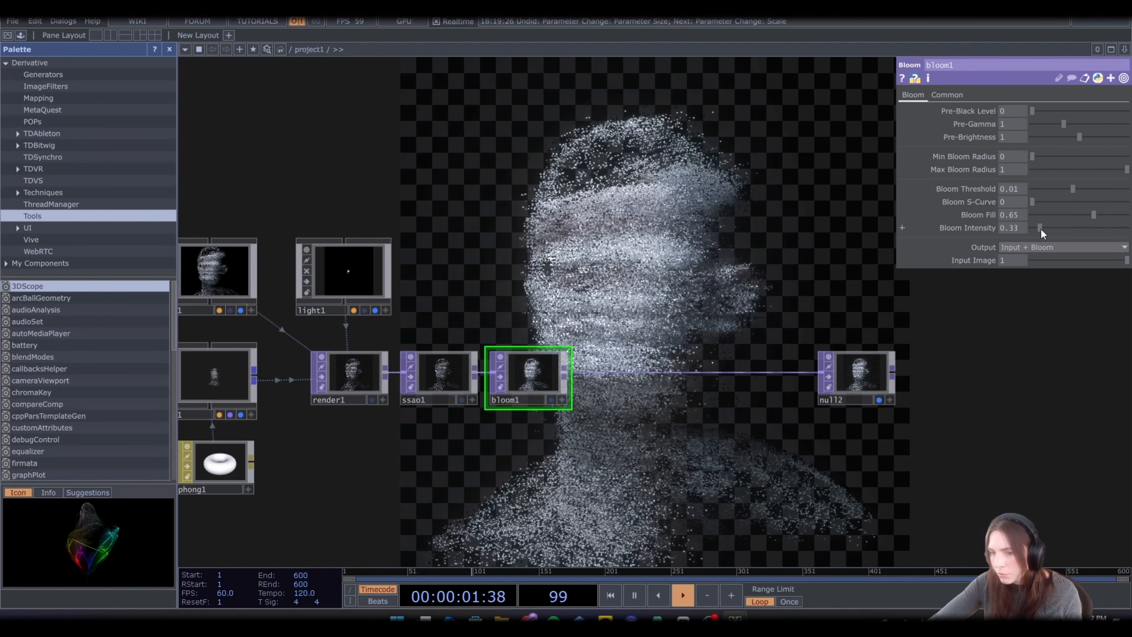
Insert a Transform TOP after bloom1, set its Background Color alpha to 1 and enable Comp Over Background Color
right_click(564, 374)
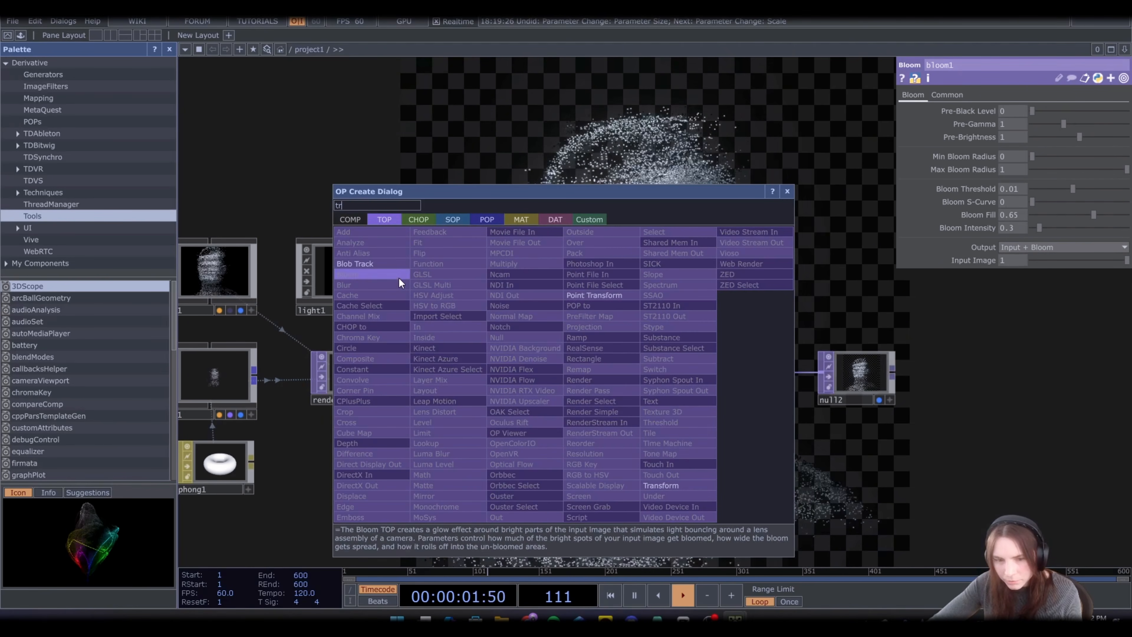
click(660, 486)
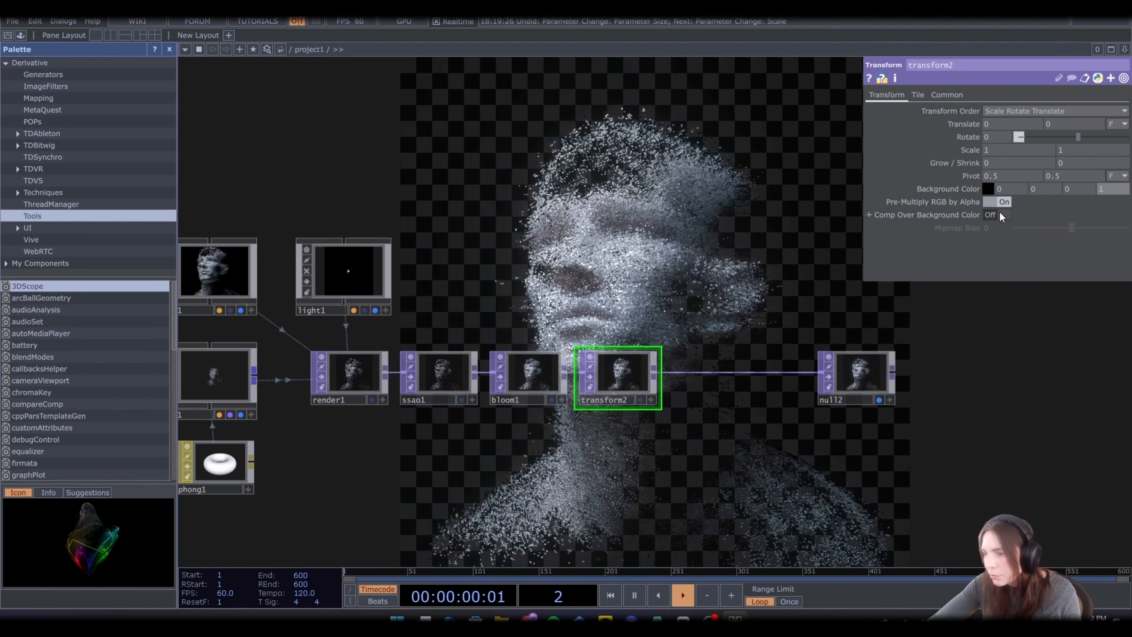
click(1001, 214)
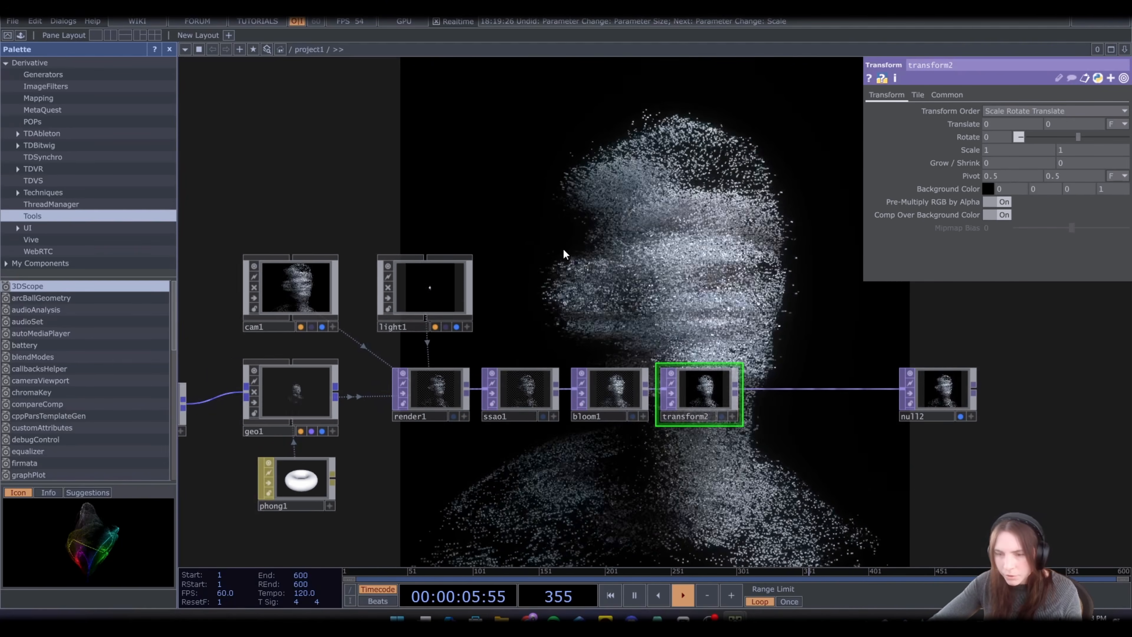
Set light1's Shadow Type to Soft, 2D Mapped and its Max Shadow Softness to 0.249
drag(583, 257, 532, 273)
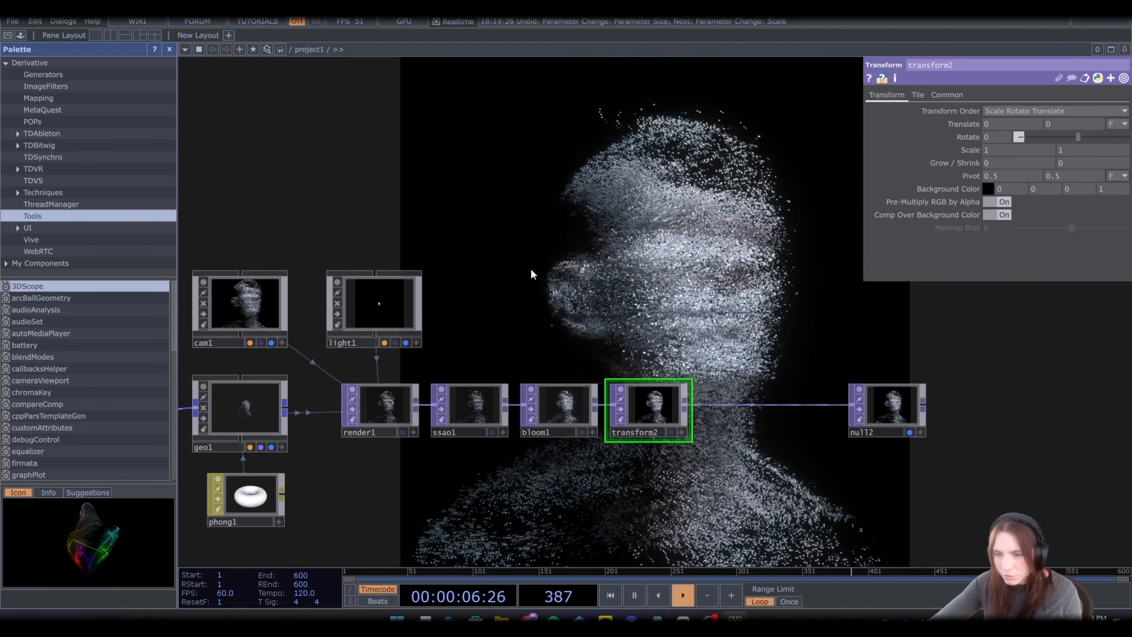
click(373, 308)
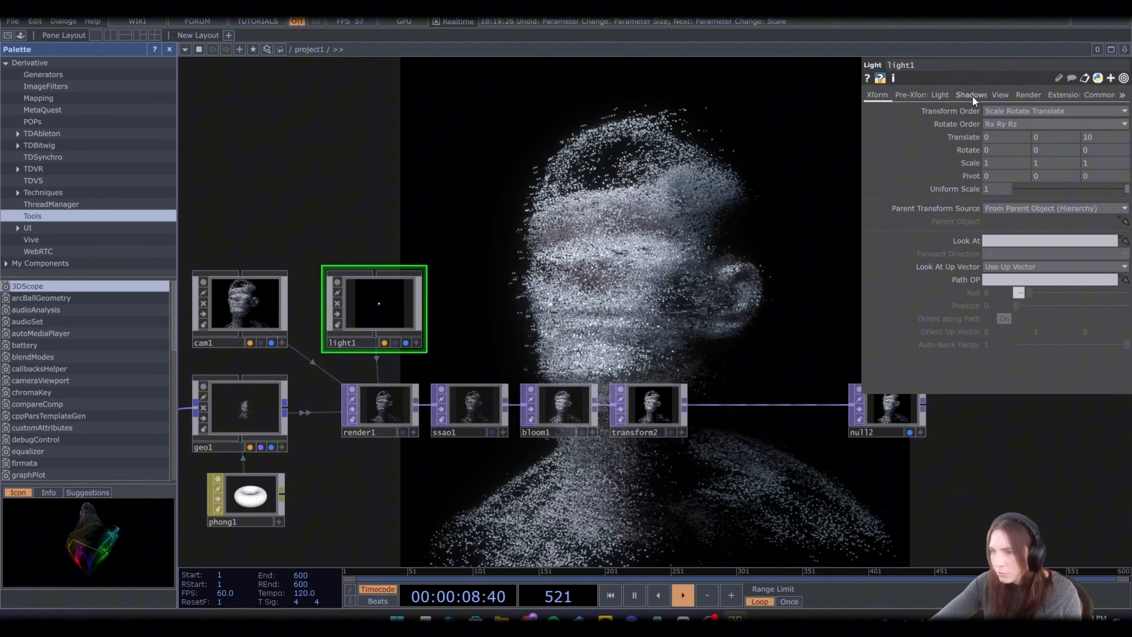
click(971, 96)
click(1003, 109)
click(1006, 150)
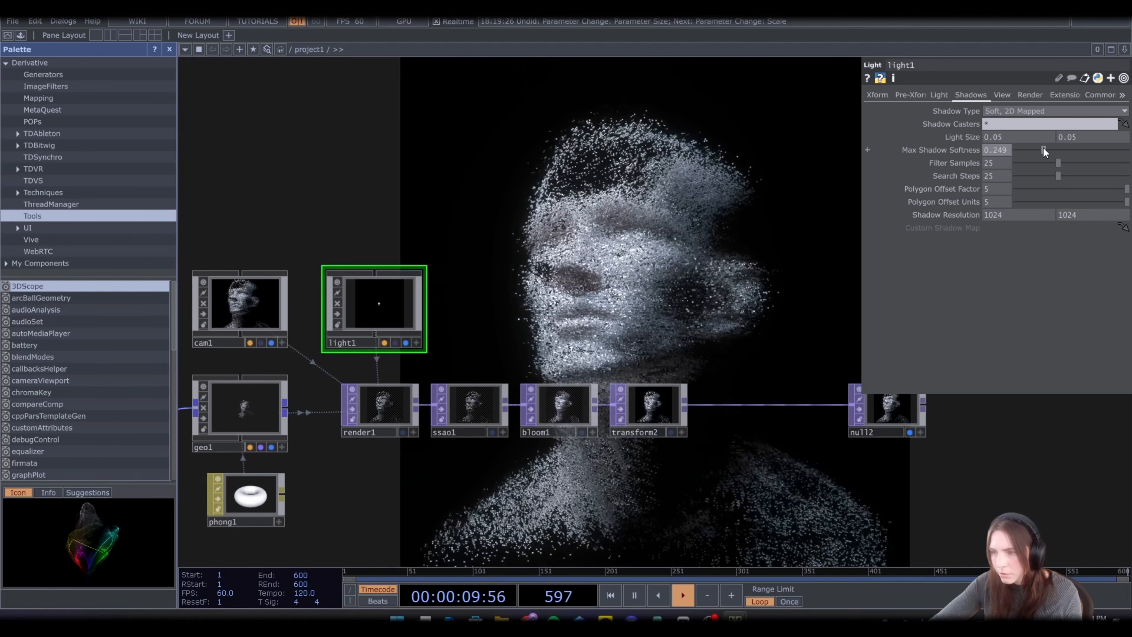
Set light1's Shadow Resolution to 1080 by 1080
text(1080)
key(Return)
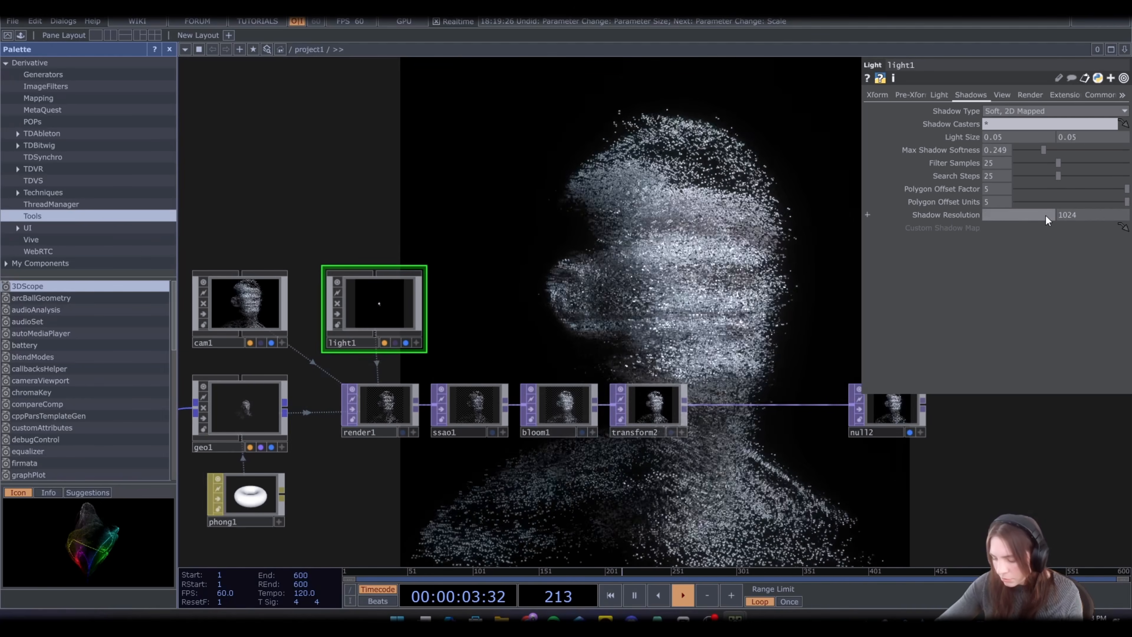
click(1100, 215)
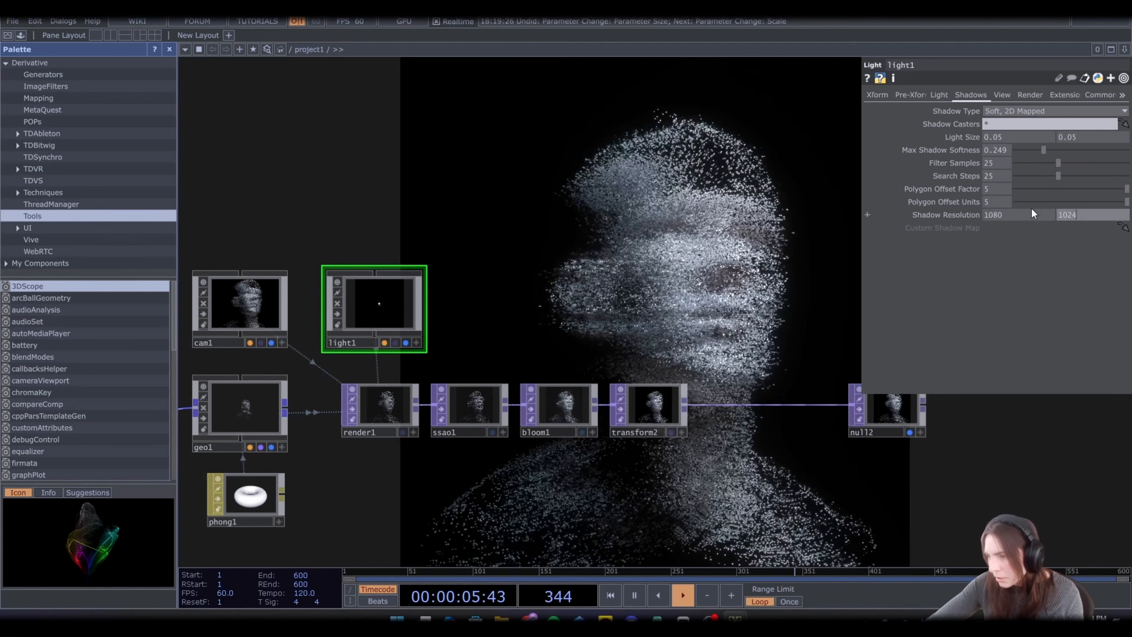
key(BackSpace)
text(10)
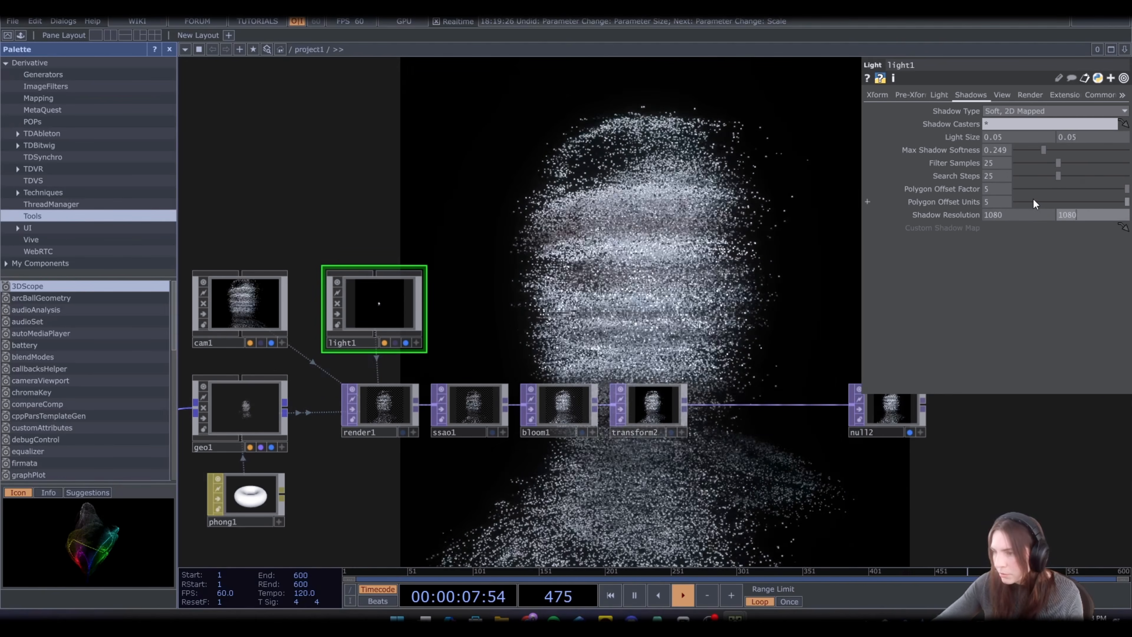
text(80)
key(Return)
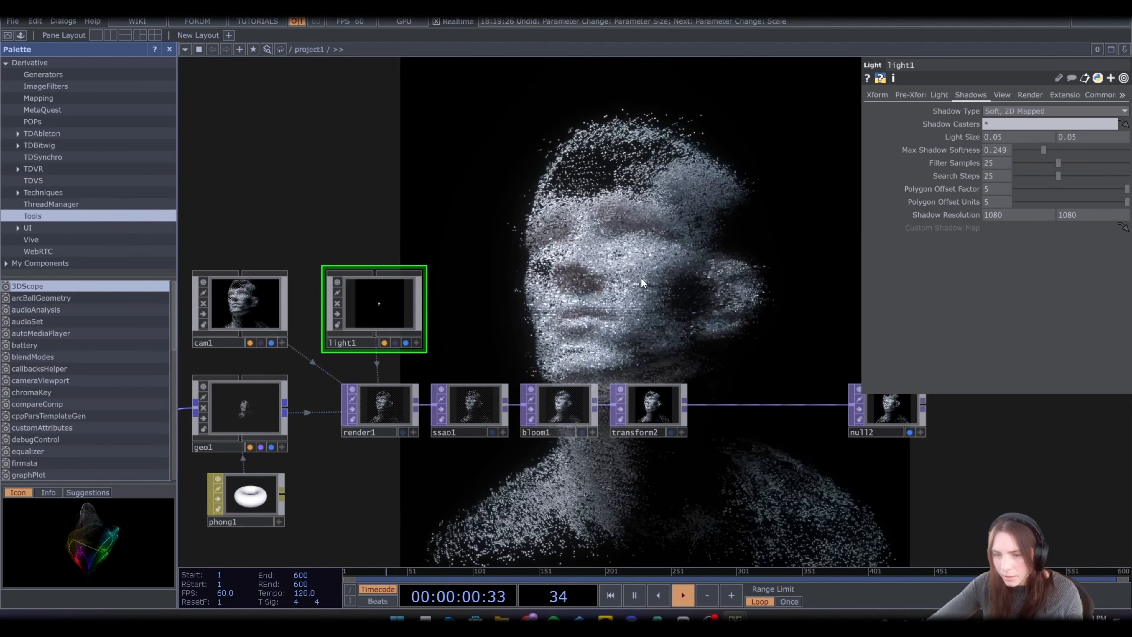
Add a second Light COMP beside light1 and set its Dimmer to 0.223
drag(634, 281, 601, 344)
scroll(601, 337, down, 3)
key(Tab)
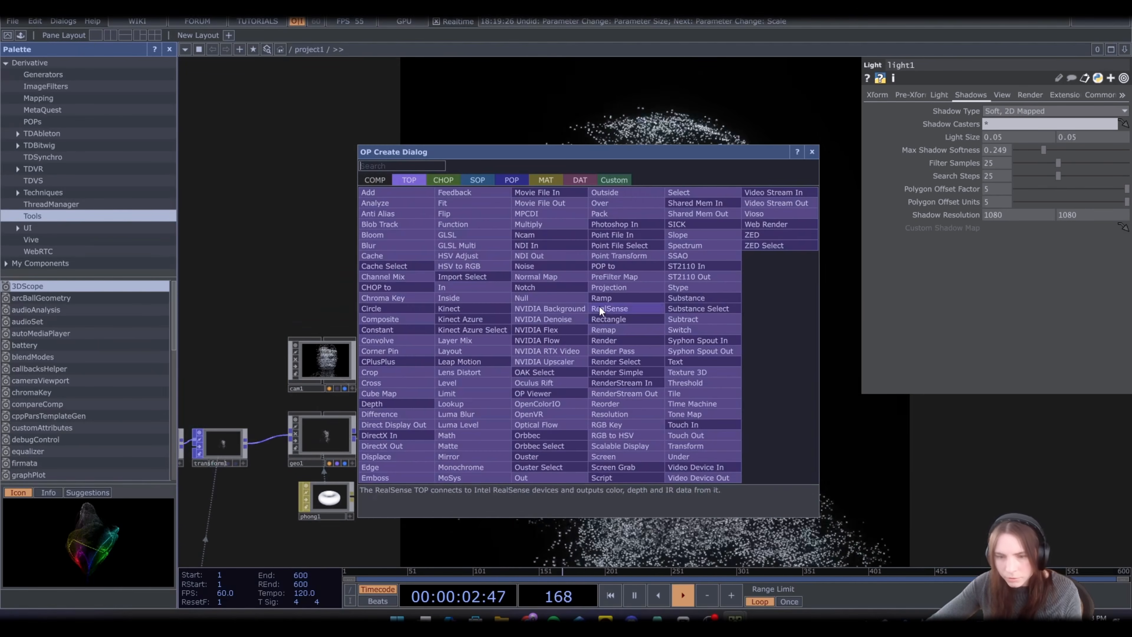
click(375, 181)
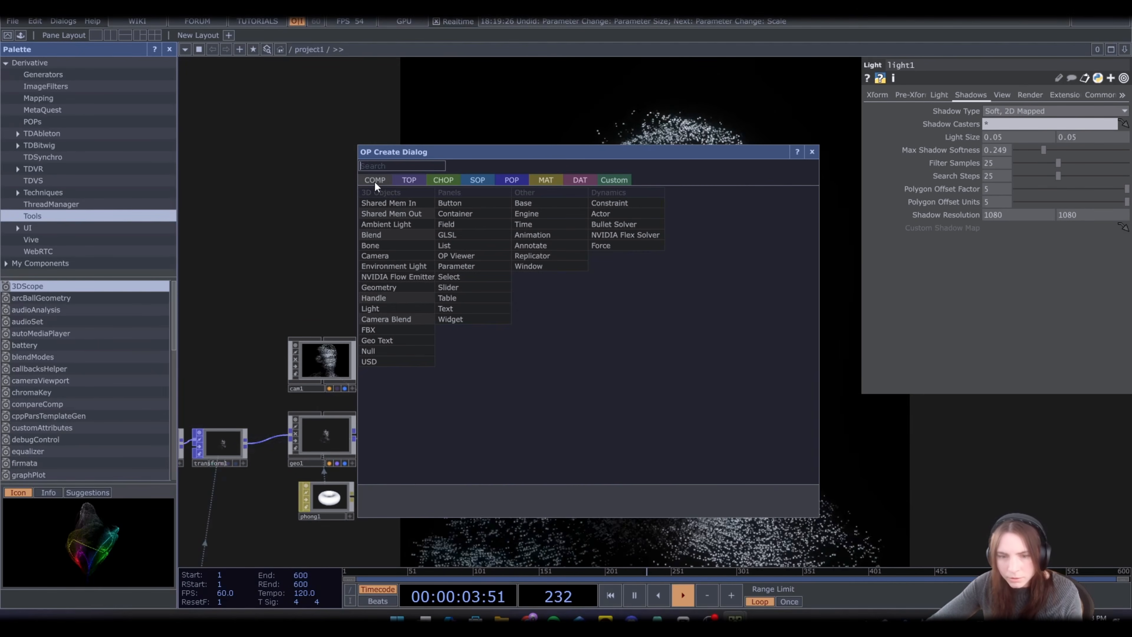
click(394, 308)
click(509, 368)
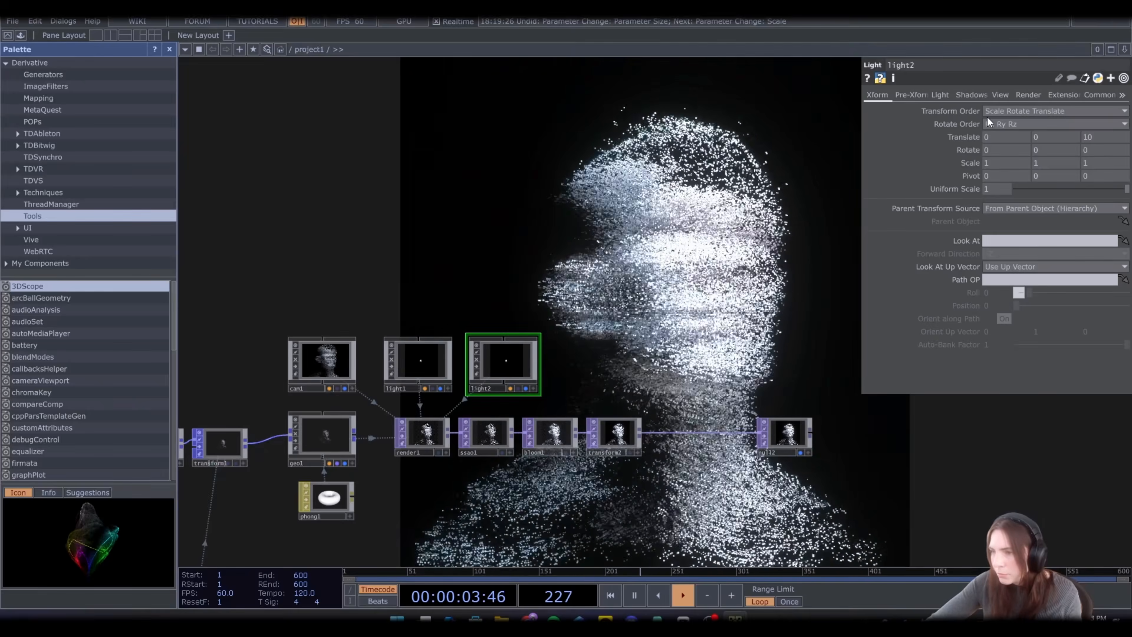
click(940, 95)
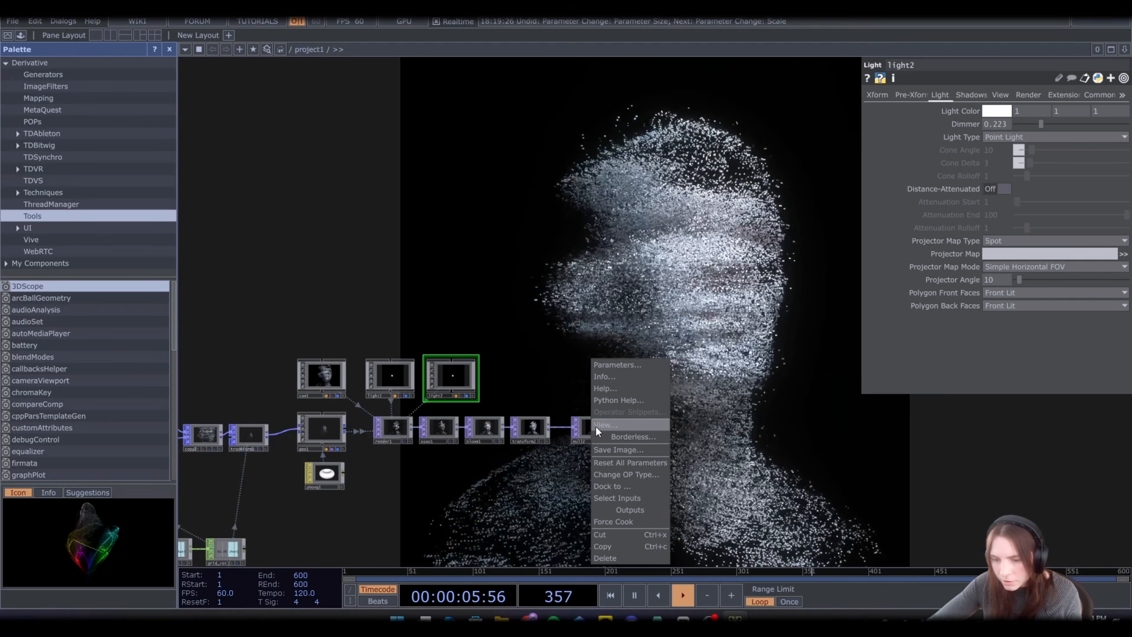
Open null2's output in its own viewer window and enlarge it to examine the rotating particle head
click(597, 427)
click(872, 106)
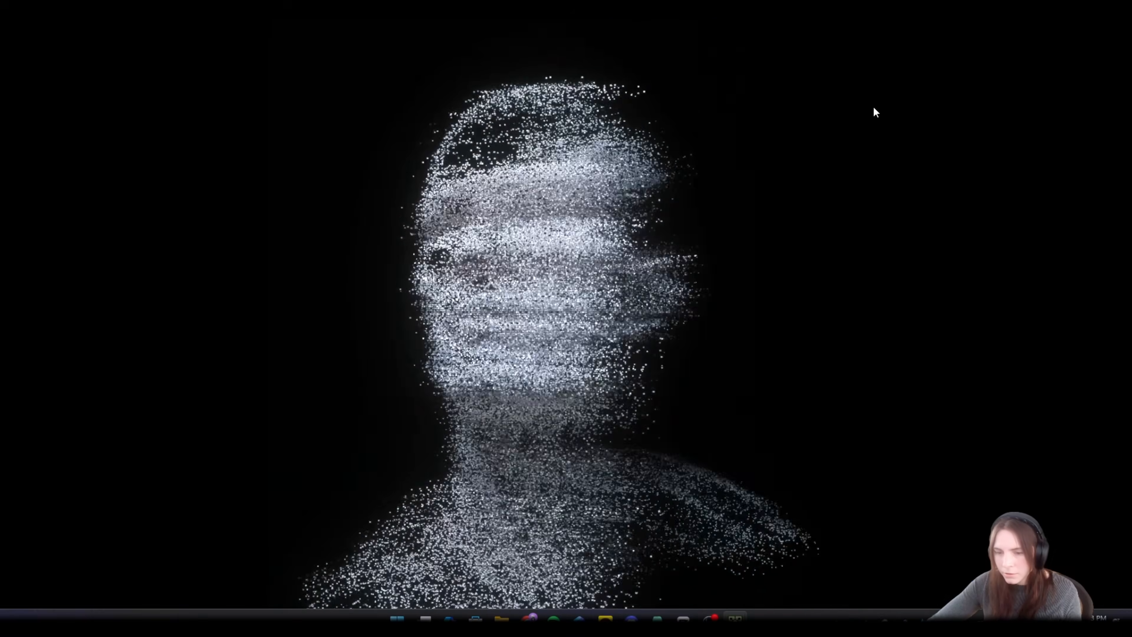